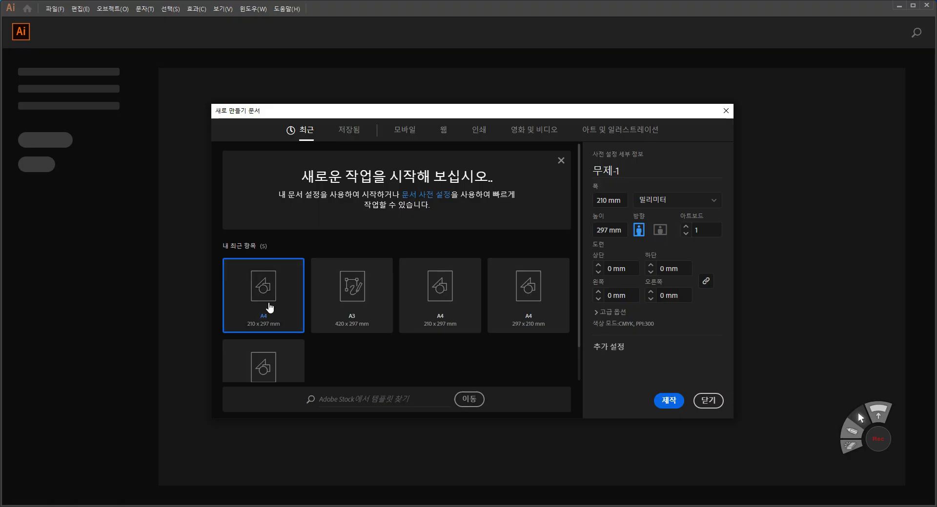
Create a portrait A4 document of 210 x 297 mm and reset the Essentials Classic workspace
click(662, 400)
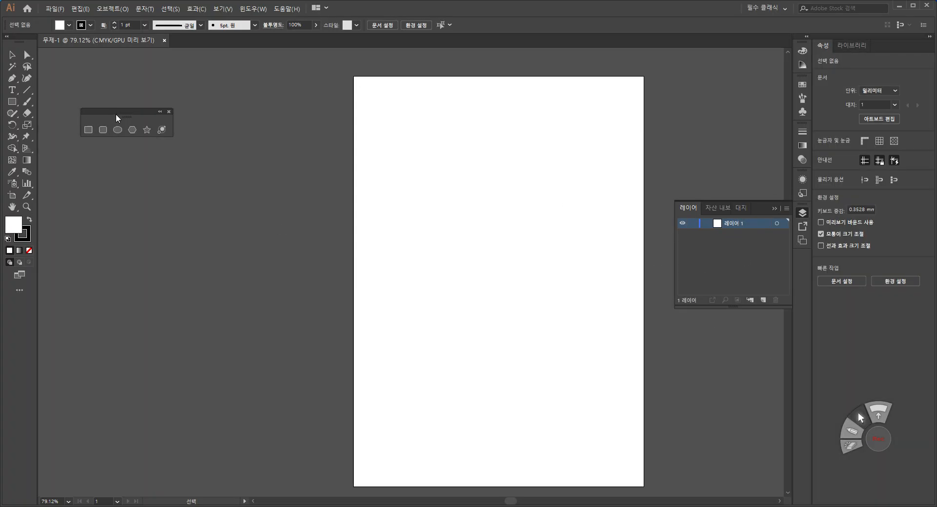
click(254, 9)
mouse_move(315, 52)
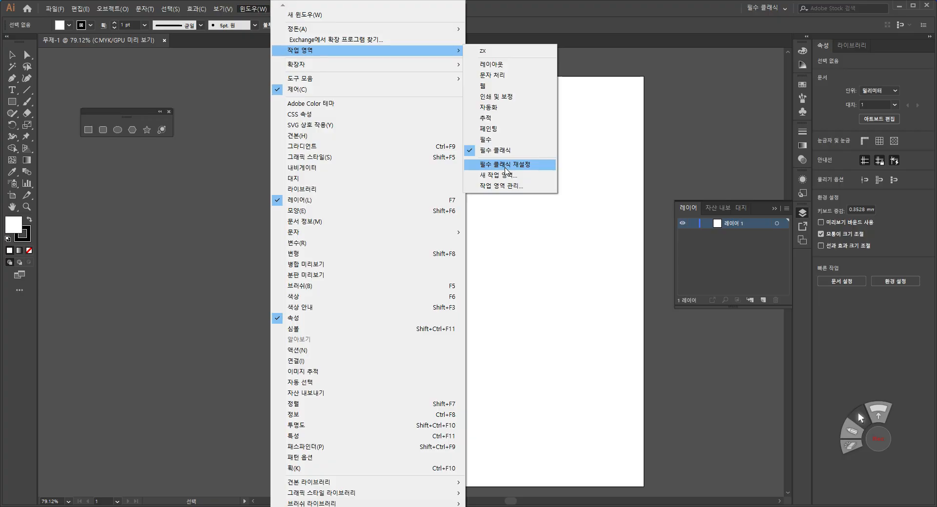
click(505, 168)
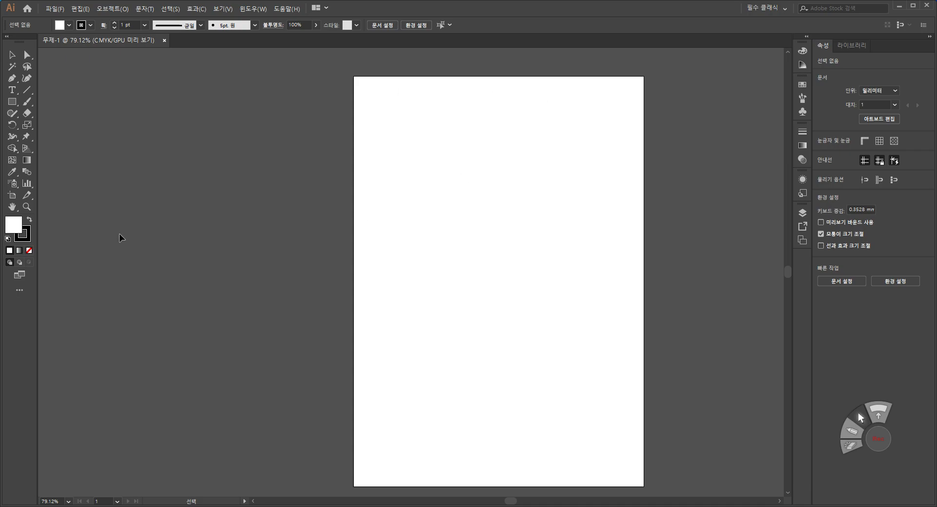
double_click(14, 210)
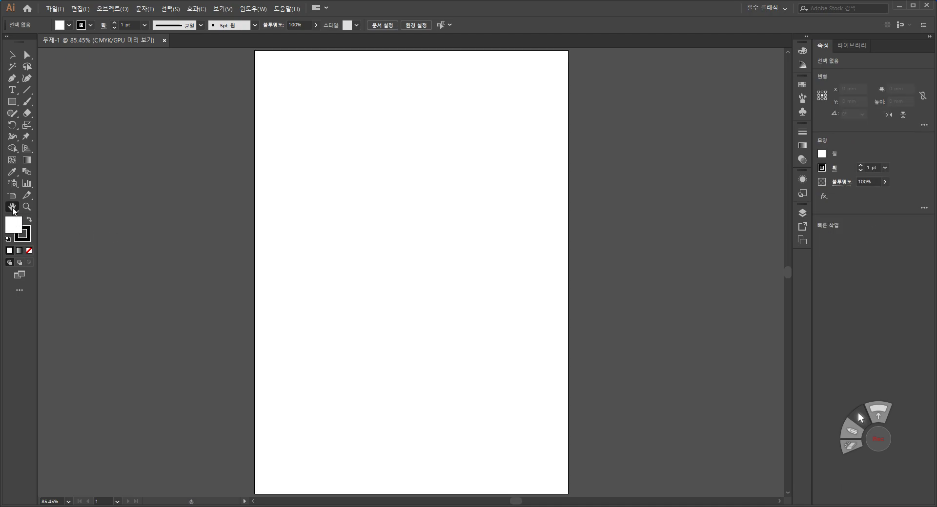
Place the image 반사회전.jpg on the artboard as a template
click(54, 9)
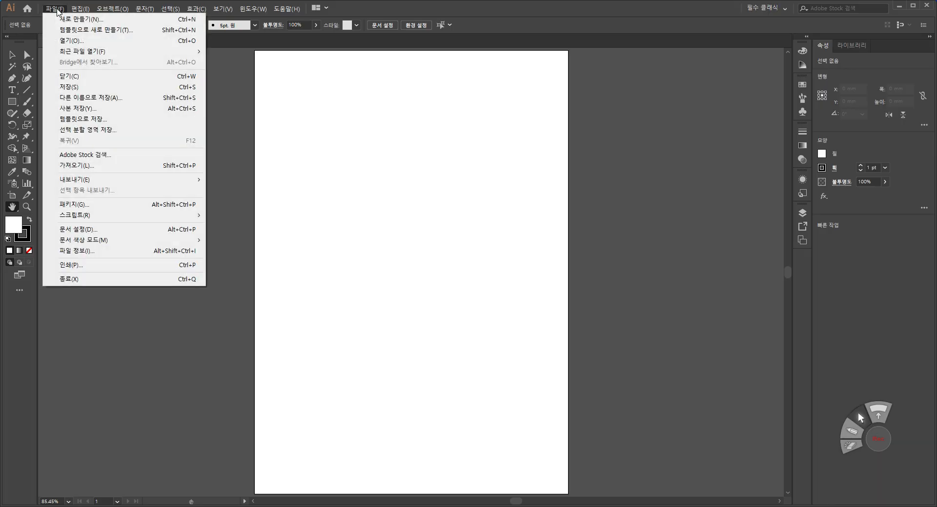
click(77, 167)
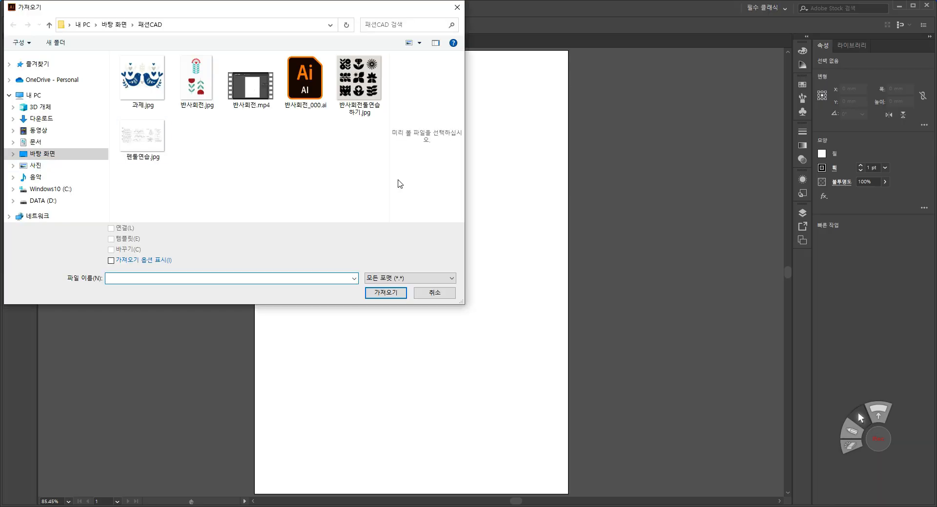
click(202, 82)
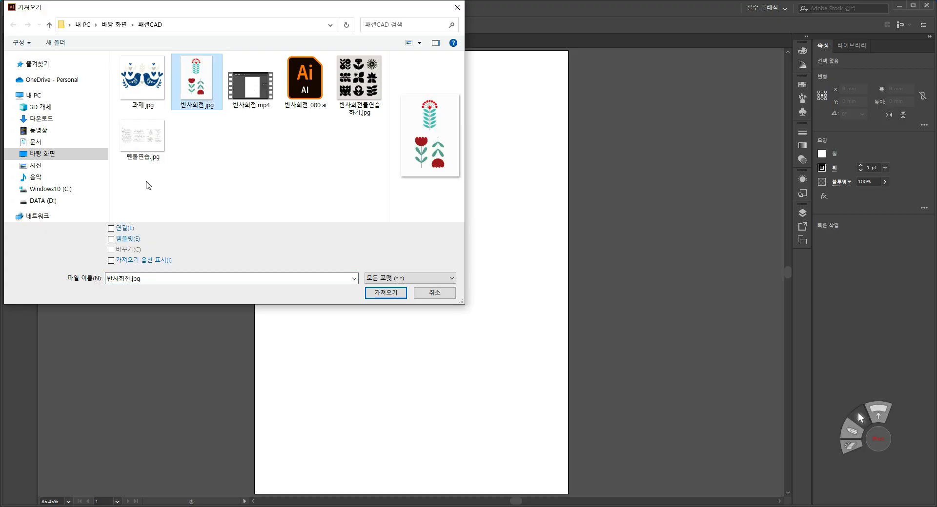
click(111, 239)
click(385, 292)
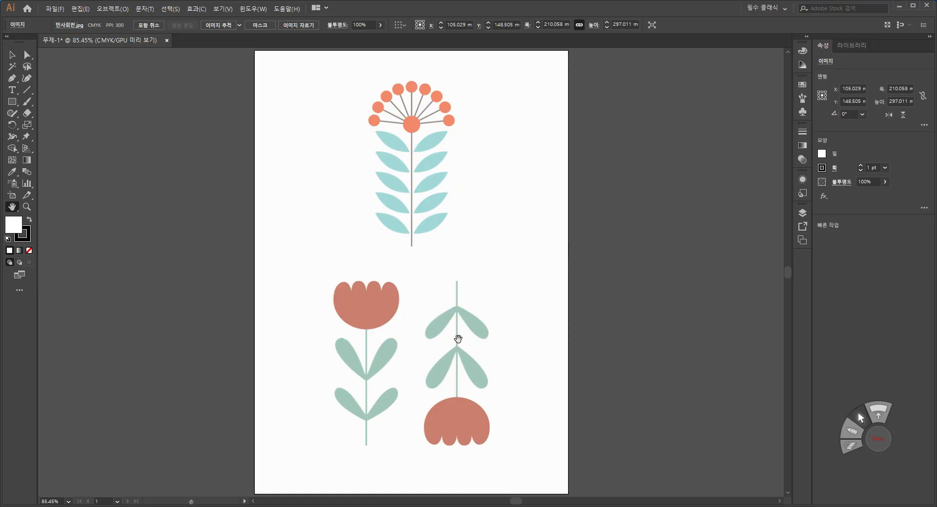
scroll(456, 339, up, 2)
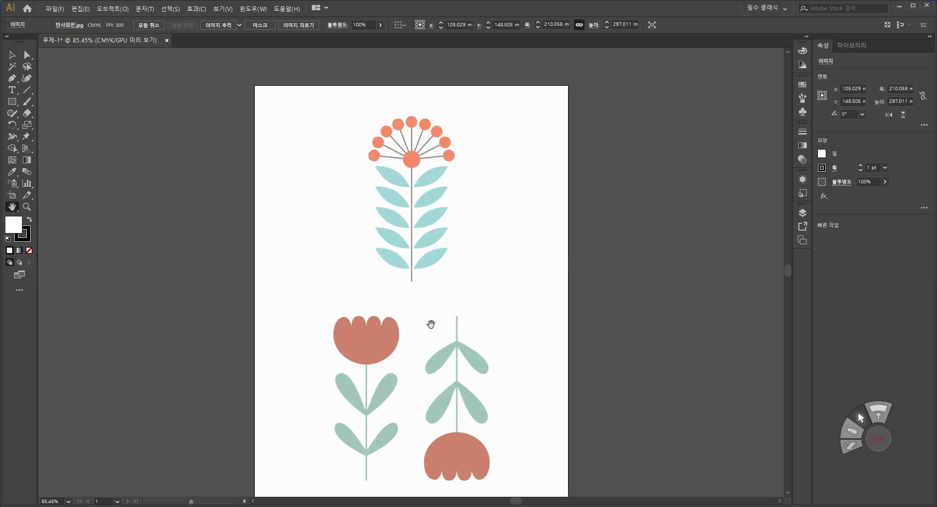
scroll(413, 248, down, 2)
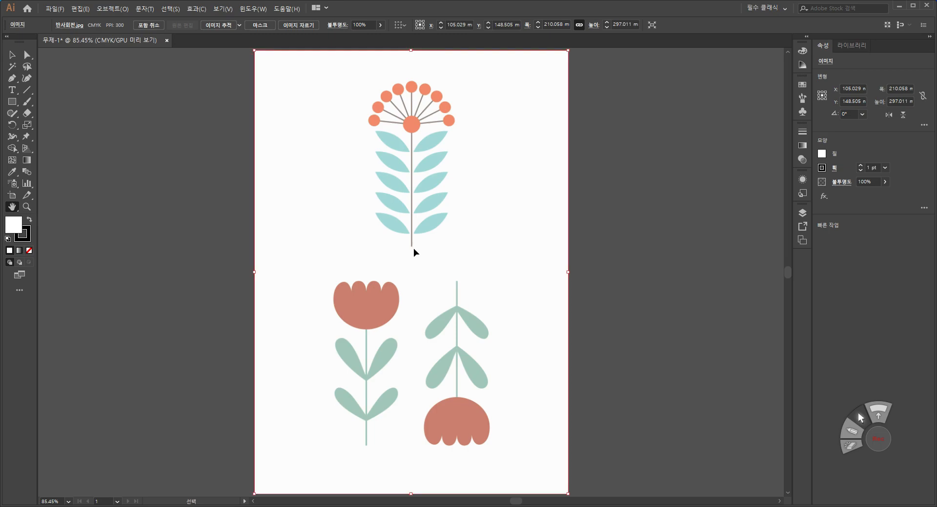
Show the rulers and add a vertical guide along the central stem of the upper orange flower
key(ctrl+r)
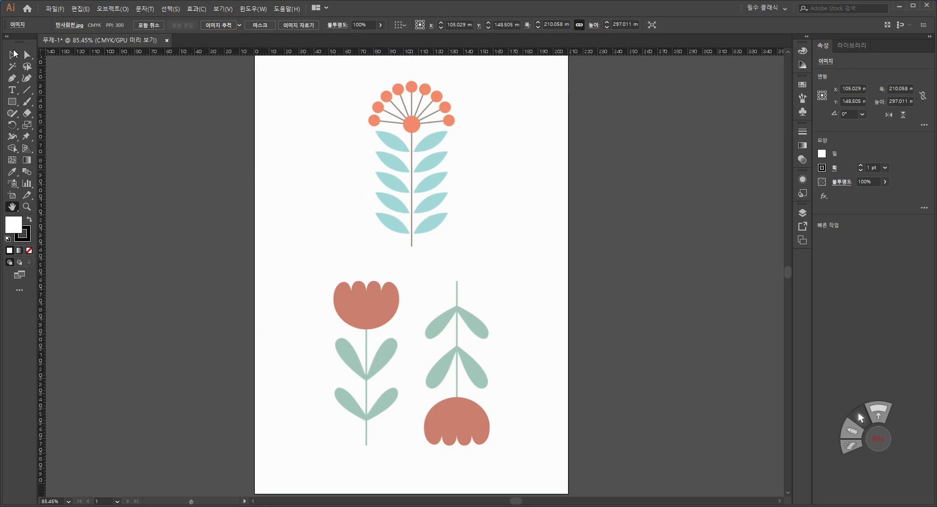
key(v)
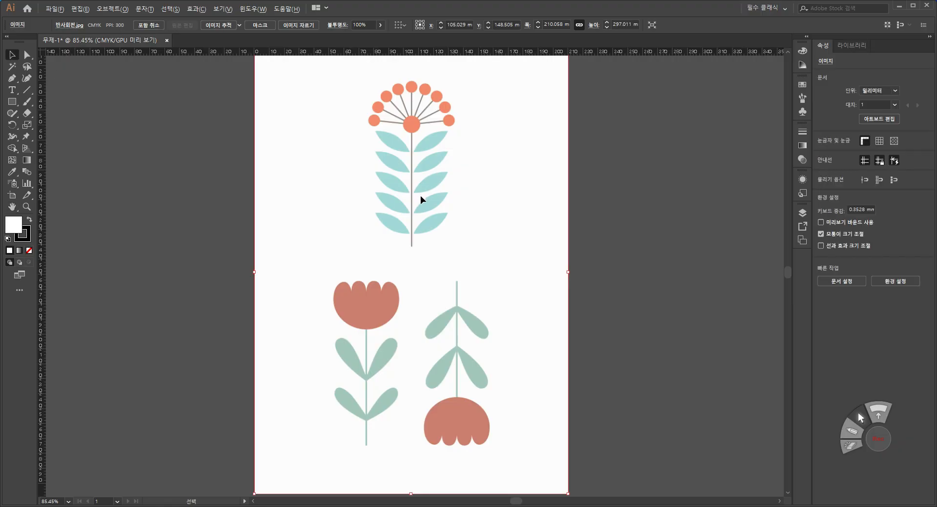
scroll(420, 195, up, 2)
scroll(422, 201, up, 2)
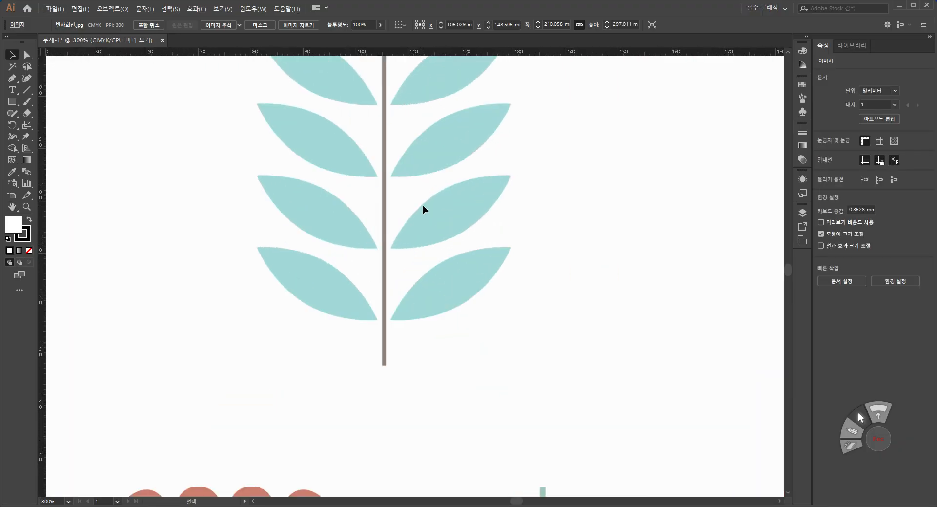
scroll(422, 205, down, 1)
scroll(423, 206, up, 1)
scroll(422, 206, down, 1)
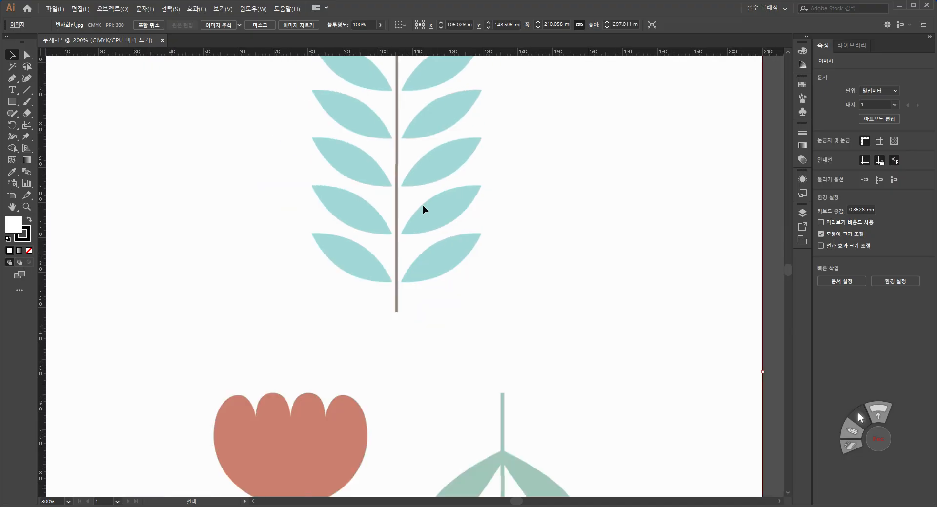
key(space)
mouse_move(393, 125)
mouse_down()
mouse_move(391, 238)
mouse_move(398, 164)
mouse_move(385, 214)
mouse_move(390, 199)
mouse_up()
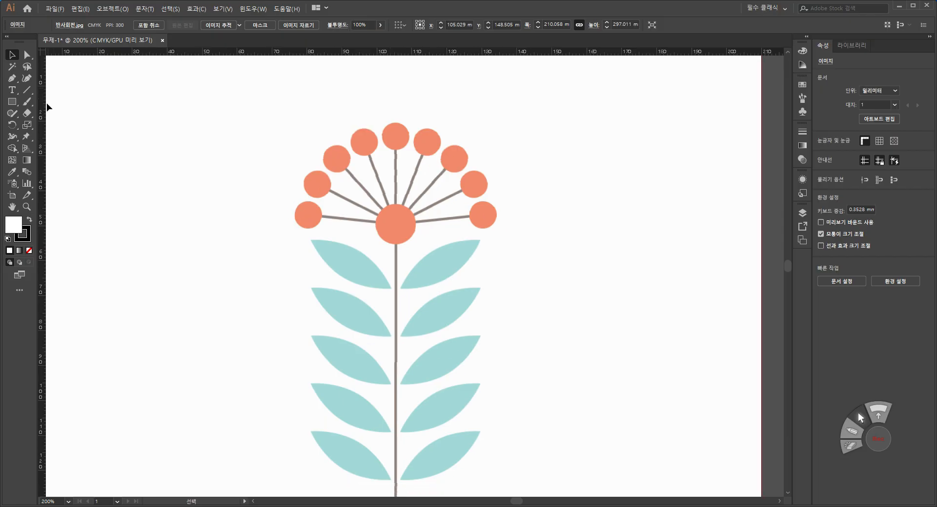
drag(43, 181, 396, 229)
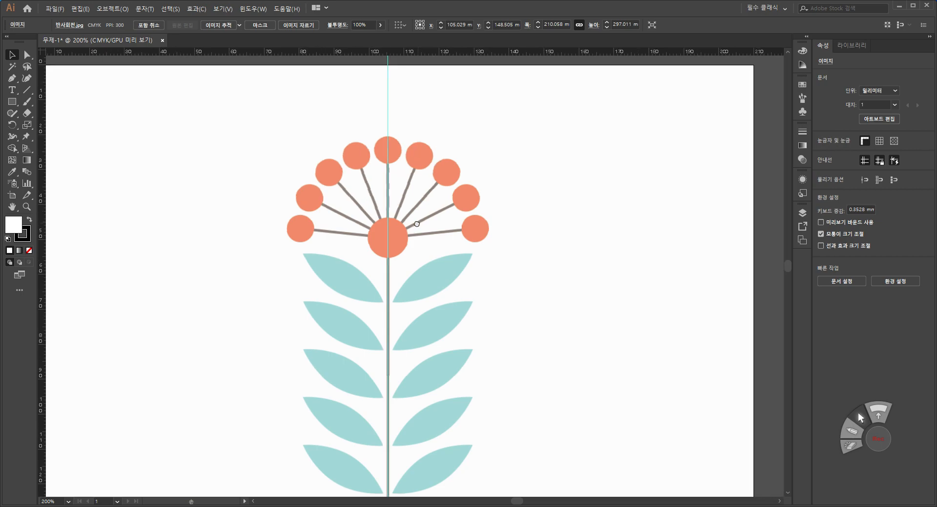
Unlock the guides and shift the vertical guide onto the exact centre of the flower's stem
scroll(382, 232, up, 1)
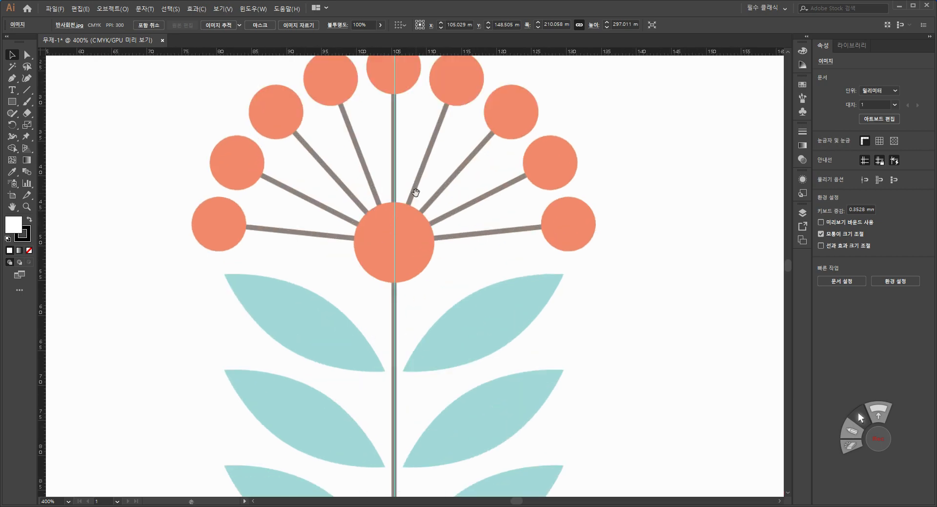
scroll(390, 228, up, 1)
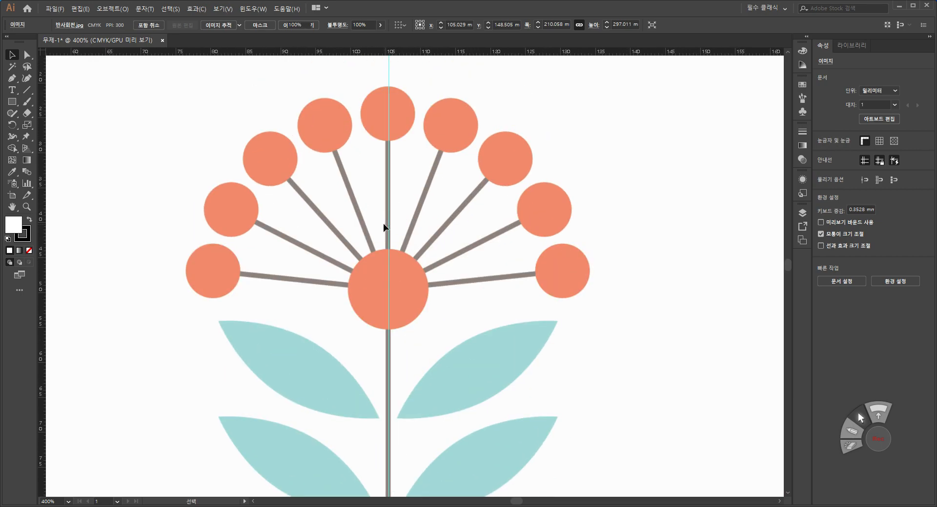
key(ctrl+shift+a)
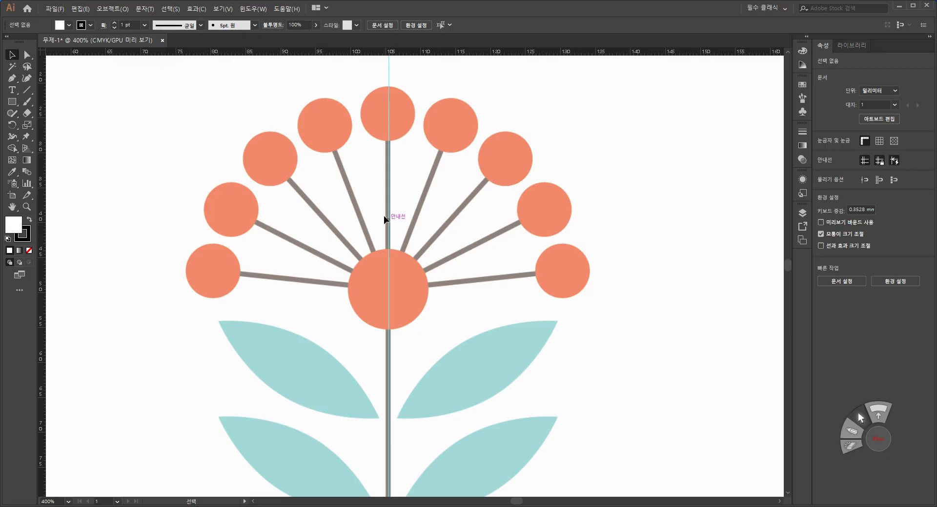
right_click(386, 210)
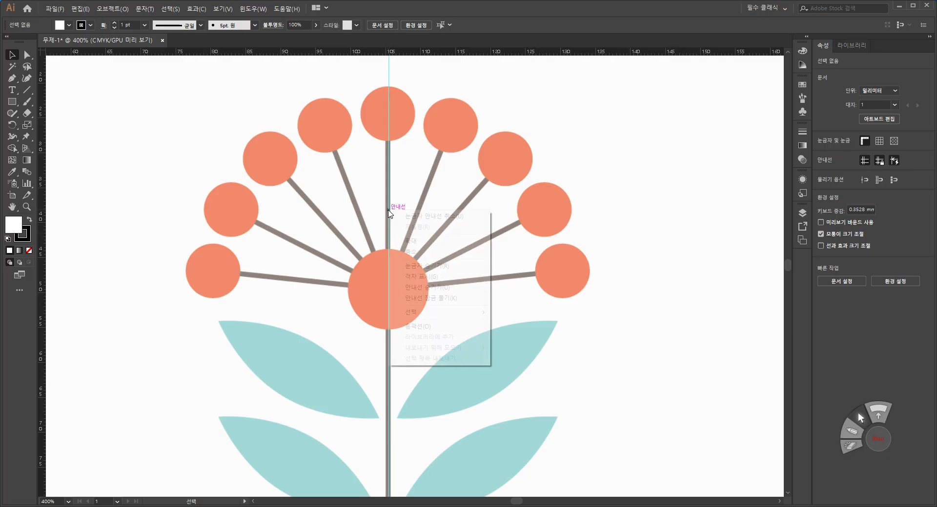
click(426, 299)
drag(389, 245, 387, 245)
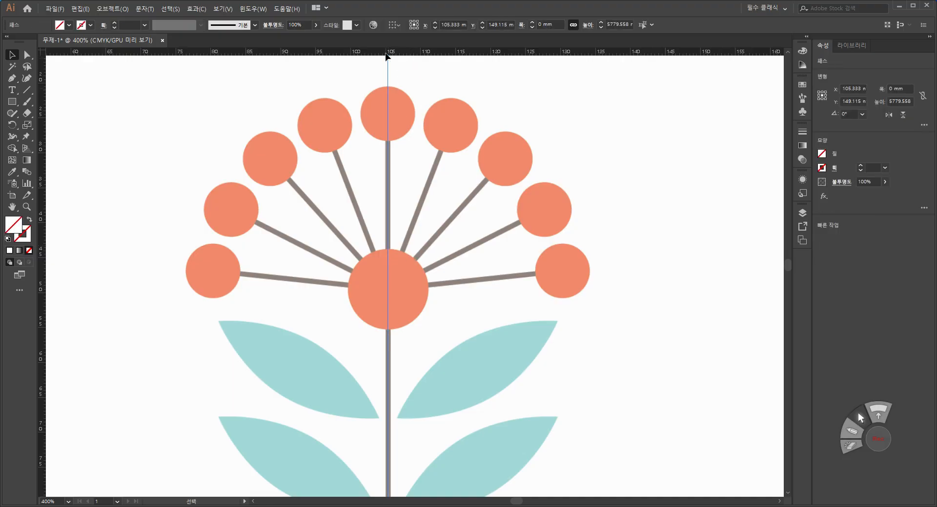
Add a horizontal guide through the centre of the flower's large orange circle and lock the guides
drag(385, 53, 387, 292)
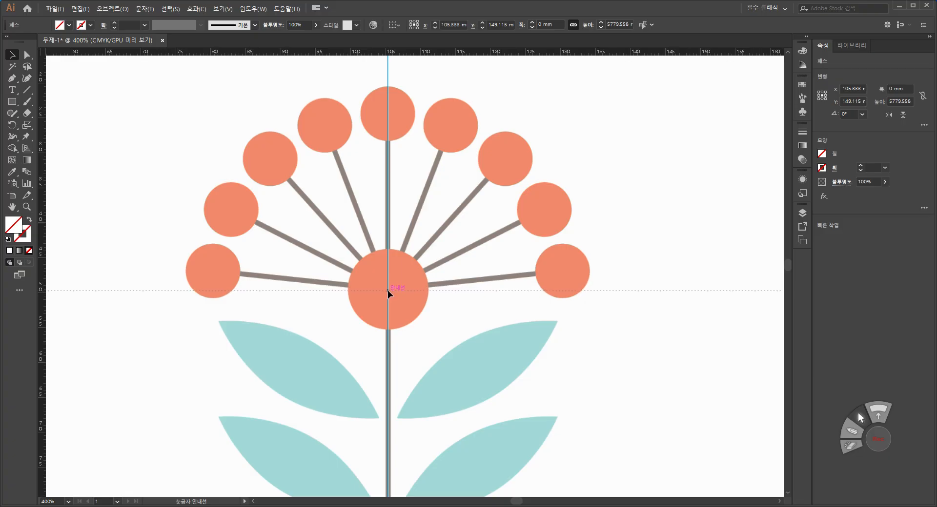
drag(388, 291, 388, 291)
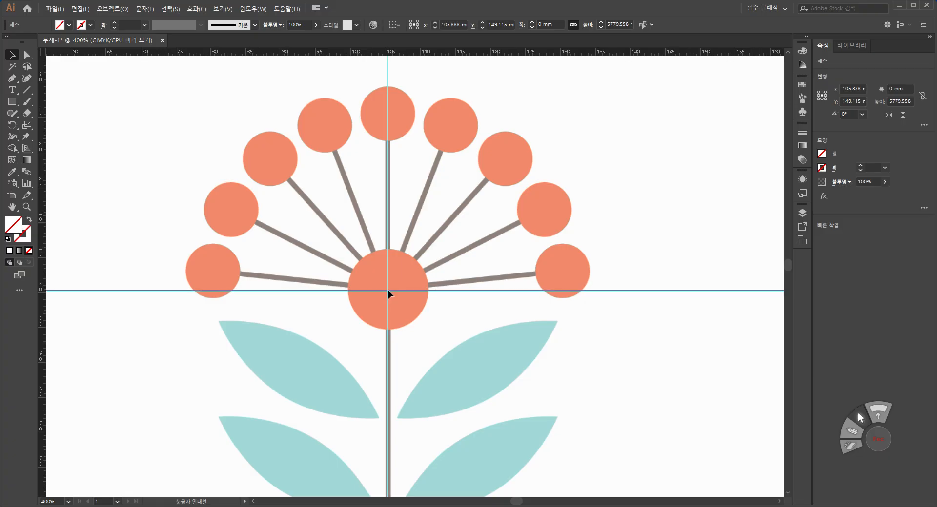
click(310, 184)
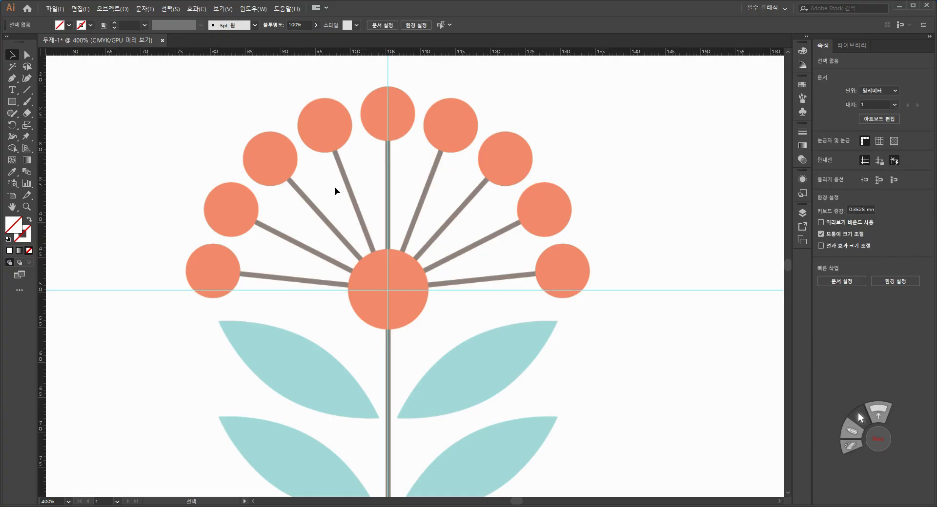
right_click(358, 217)
click(411, 304)
scroll(398, 181, up, 2)
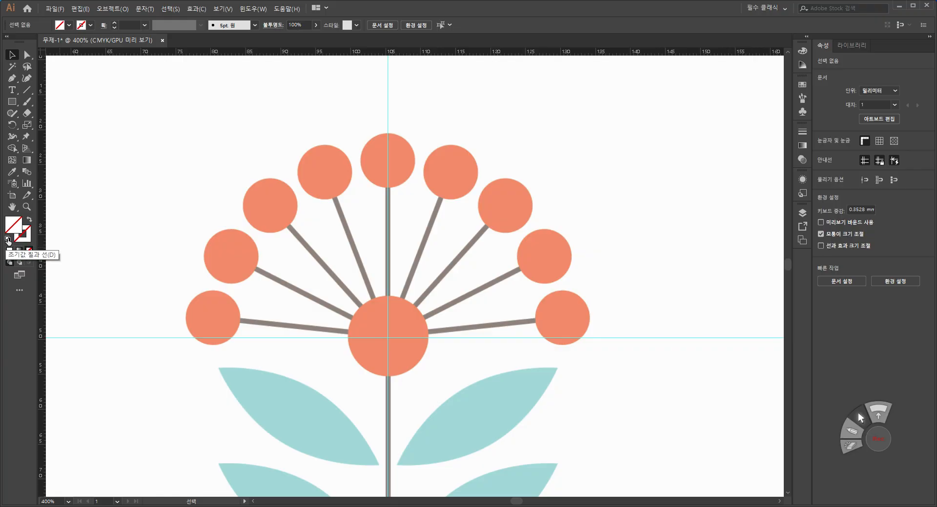
Reset the fill and stroke to their defaults and detach the shape tools as a floating set above the flower
click(8, 239)
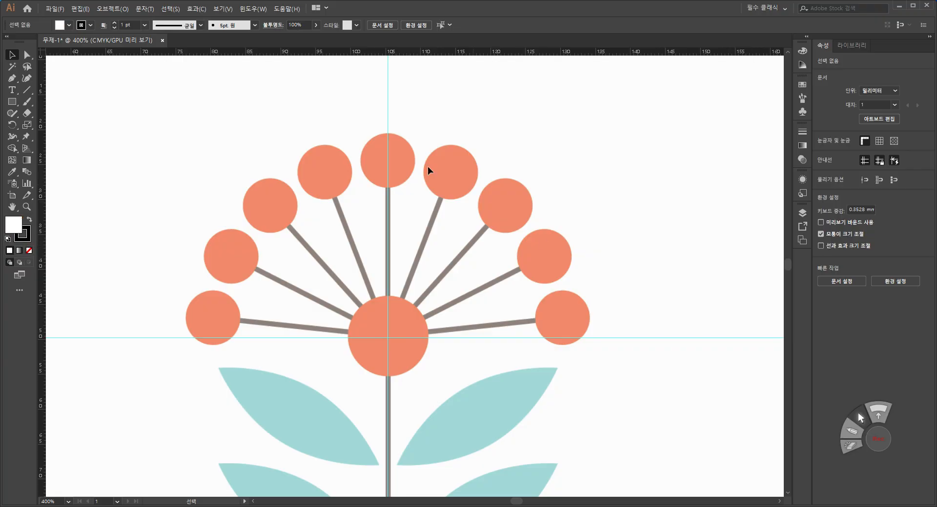
click(12, 102)
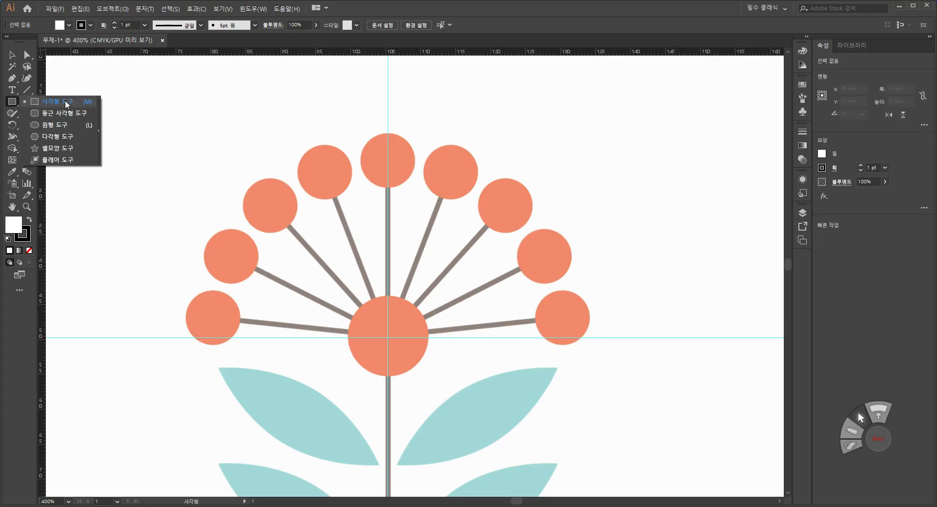
click(99, 132)
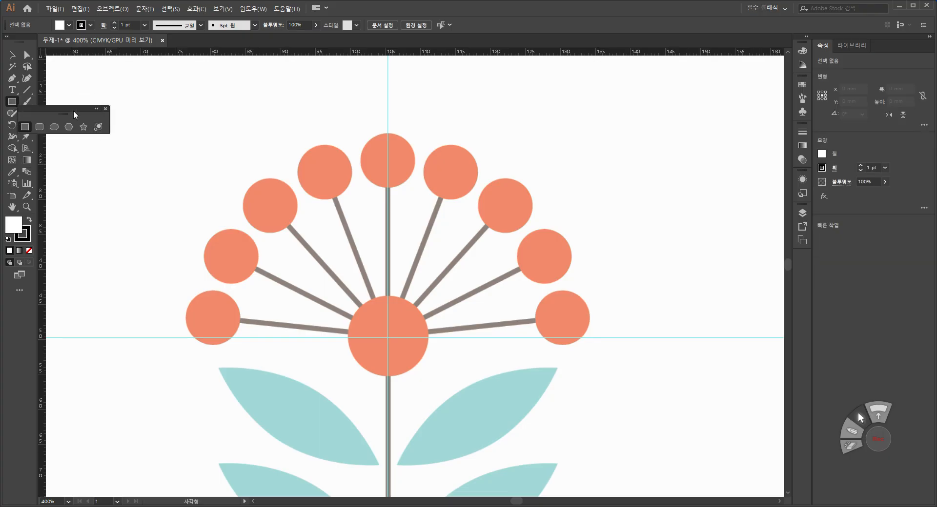
drag(88, 113, 184, 90)
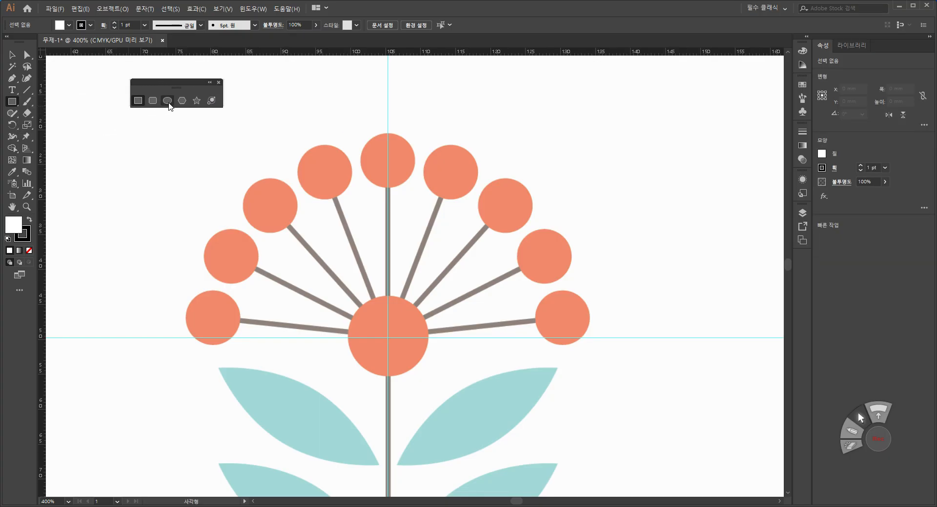
Draw a circle about 7.68 mm in diameter over the flower's topmost small orange circle and nudge it down into alignment
click(167, 101)
drag(388, 159, 404, 186)
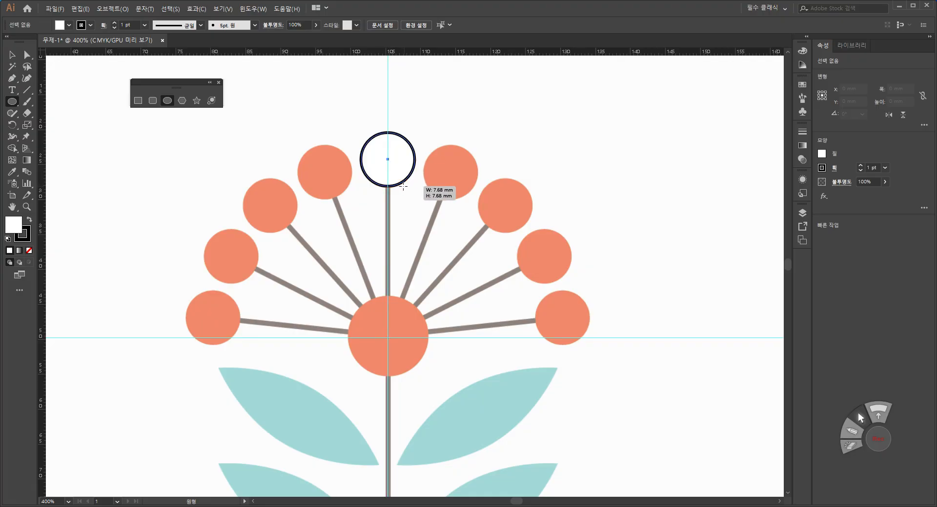
key(Down)
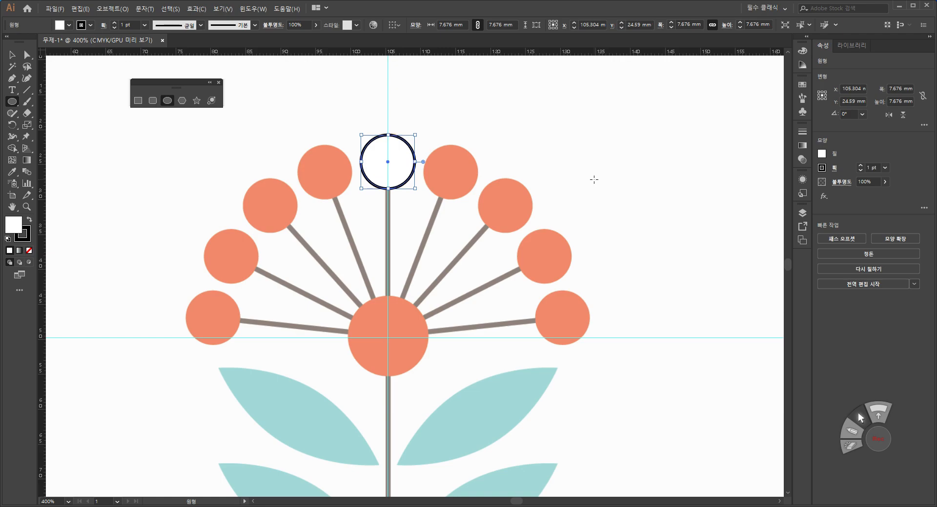
key(ctrl+shift+a)
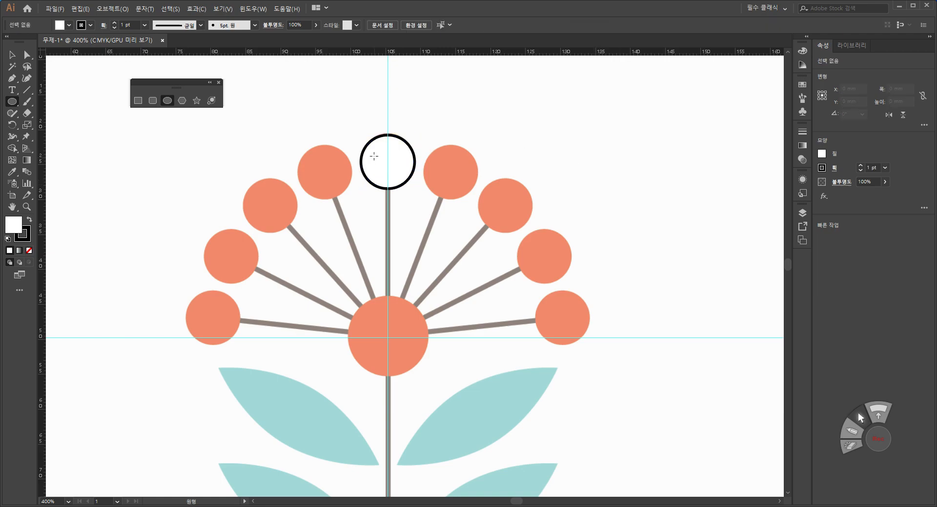
Recolour the new topmost circle by sampling a neighbouring small template circle with the Eyedropper, then show the document's layers
key(v)
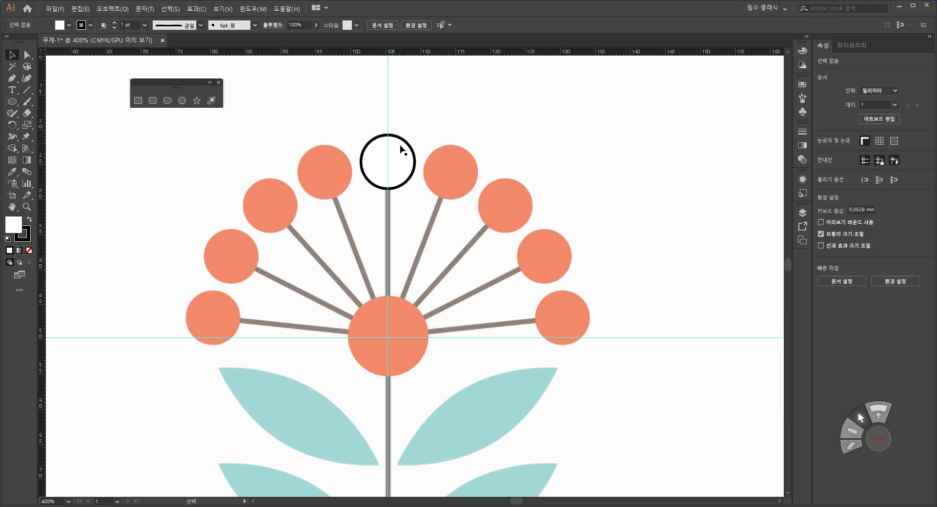
click(403, 142)
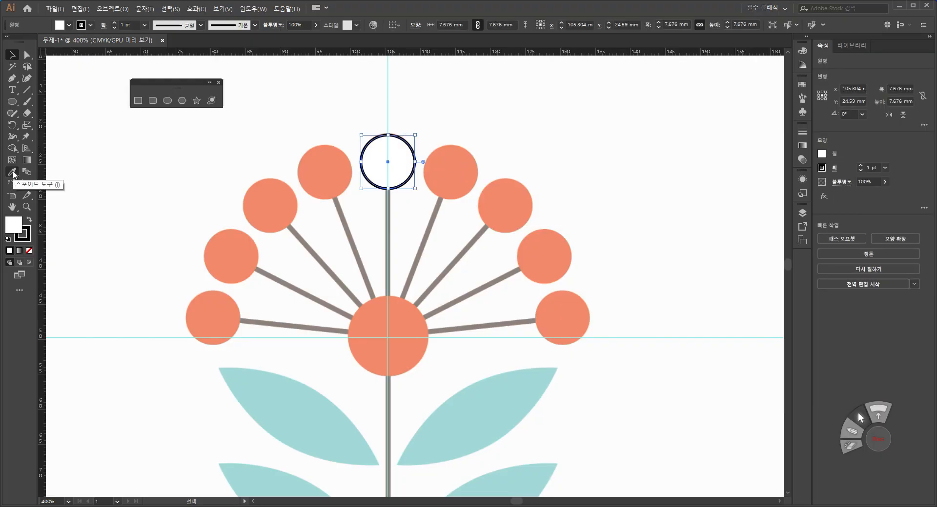
click(69, 25)
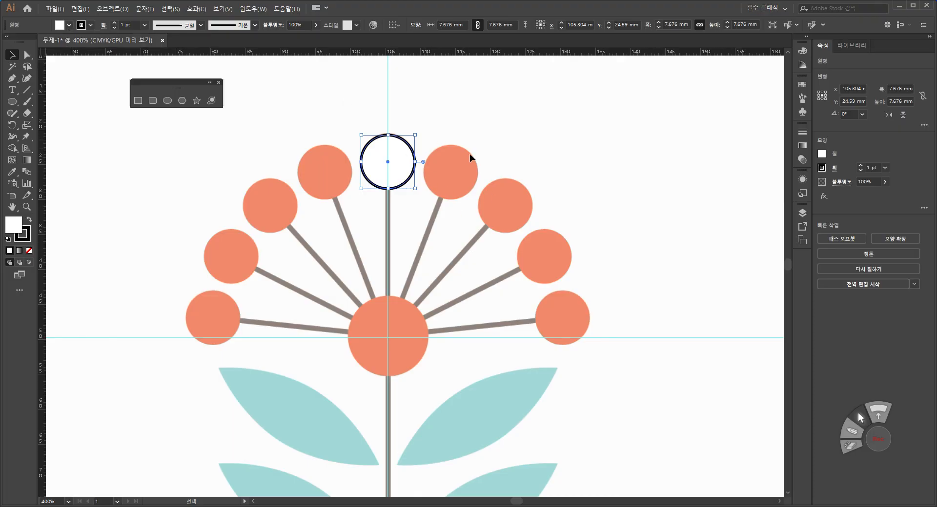
key(i)
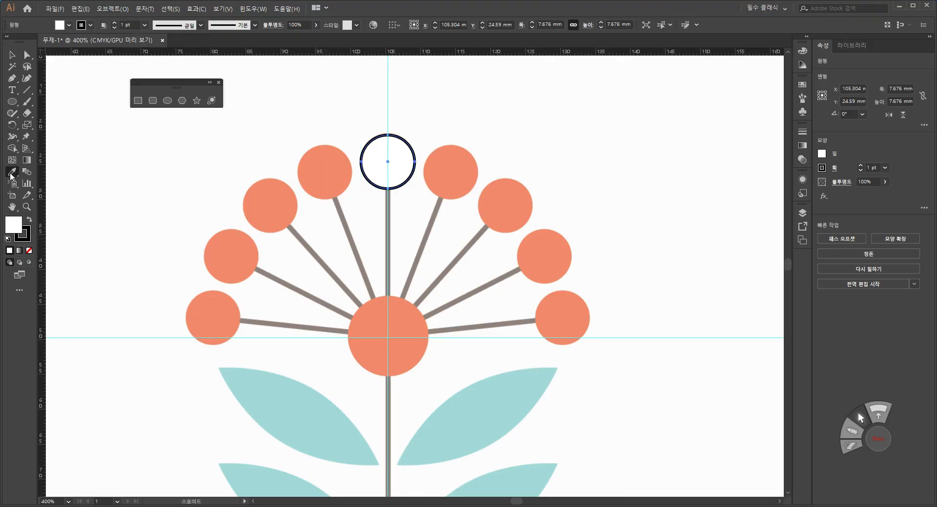
click(452, 174)
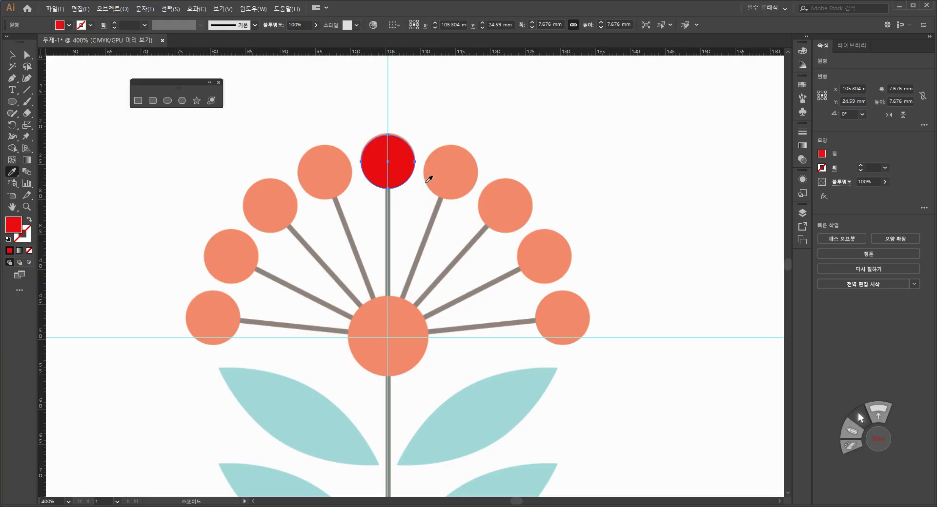
click(11, 54)
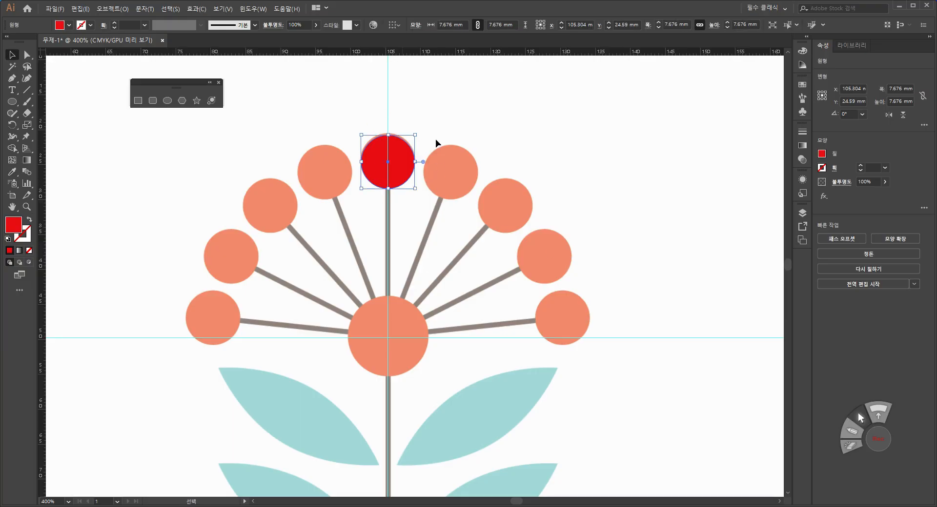
click(802, 213)
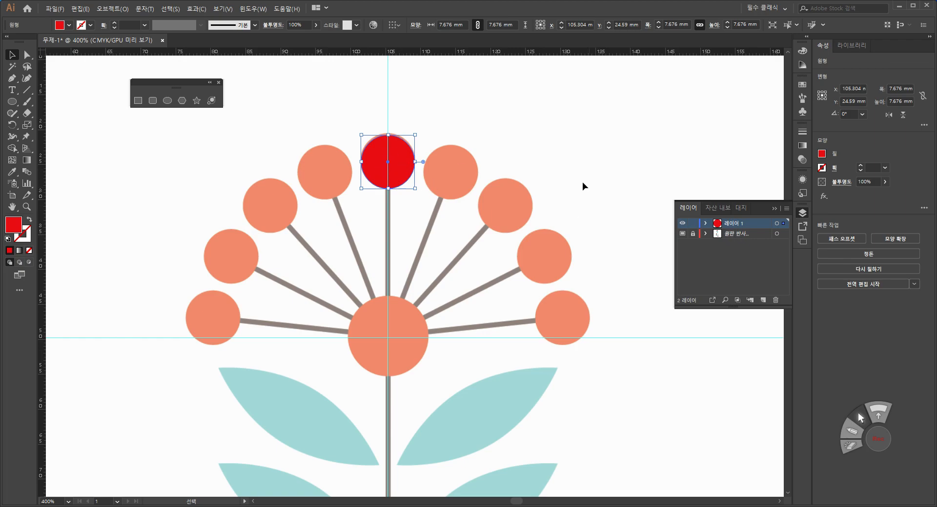
Draw a vertical Pen line about 21.28 mm long from the red circle's lowest point to the guides' intersection and select it
click(418, 178)
scroll(417, 189, down, 2)
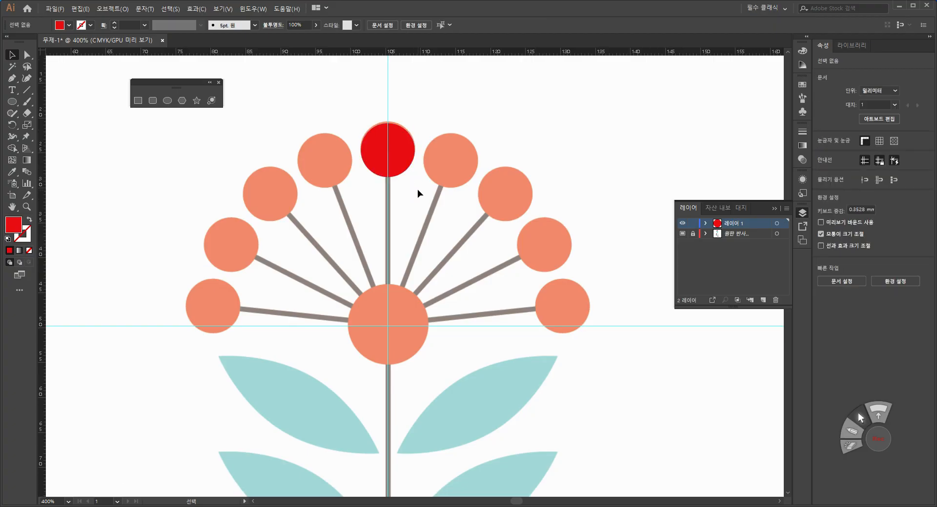
click(12, 78)
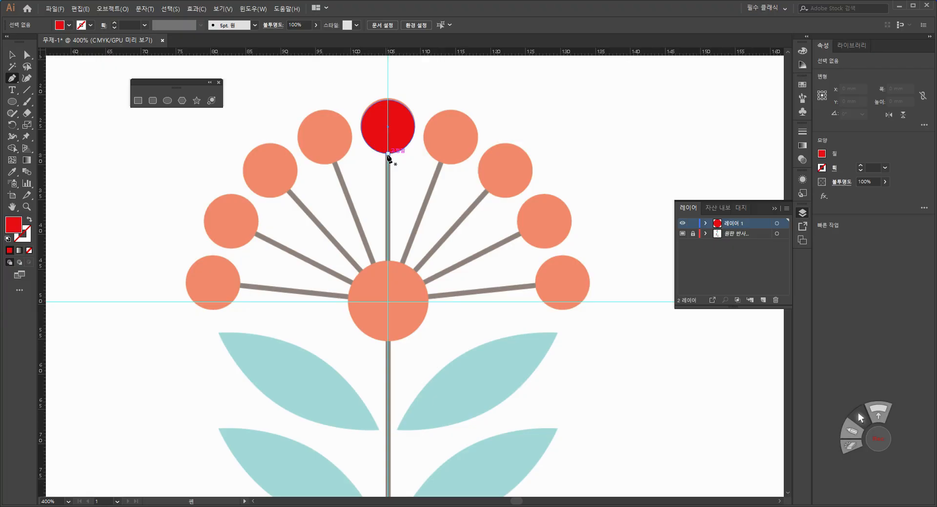
click(387, 302)
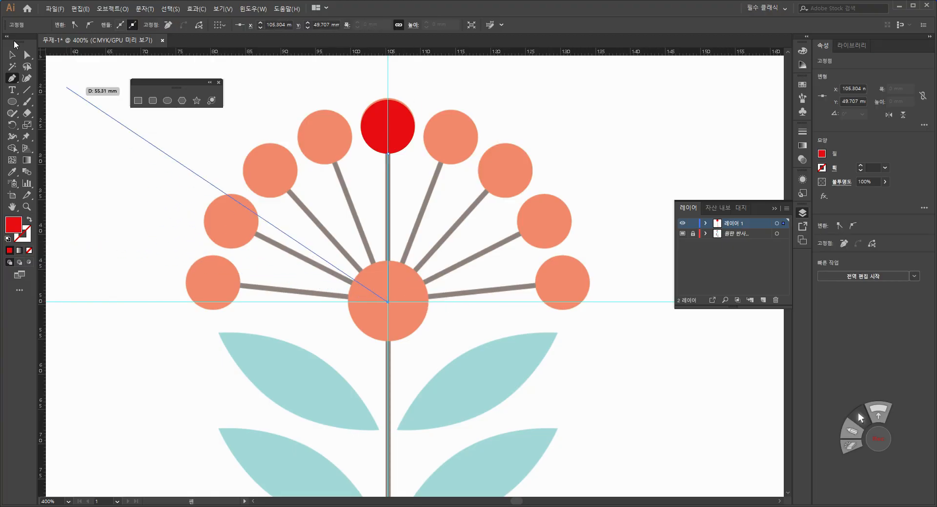
key(ctrl)
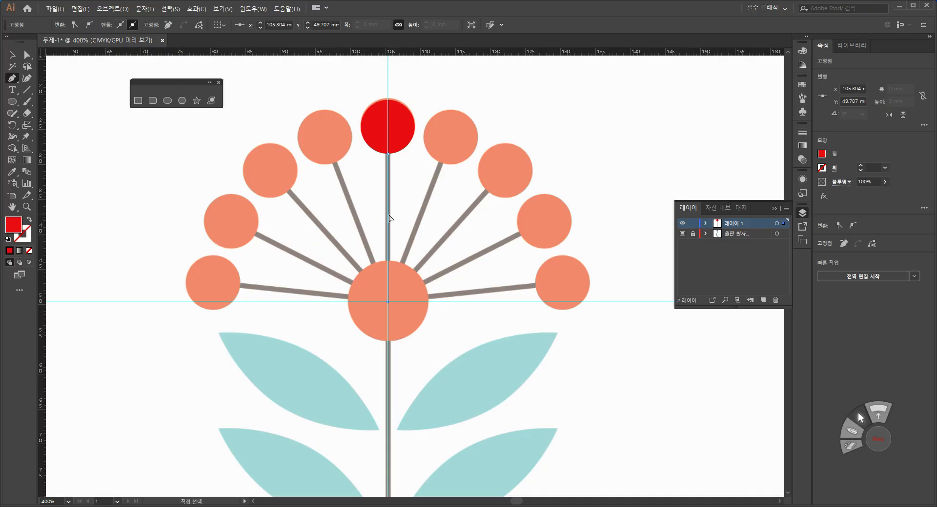
ctrl+click(389, 219)
key(v)
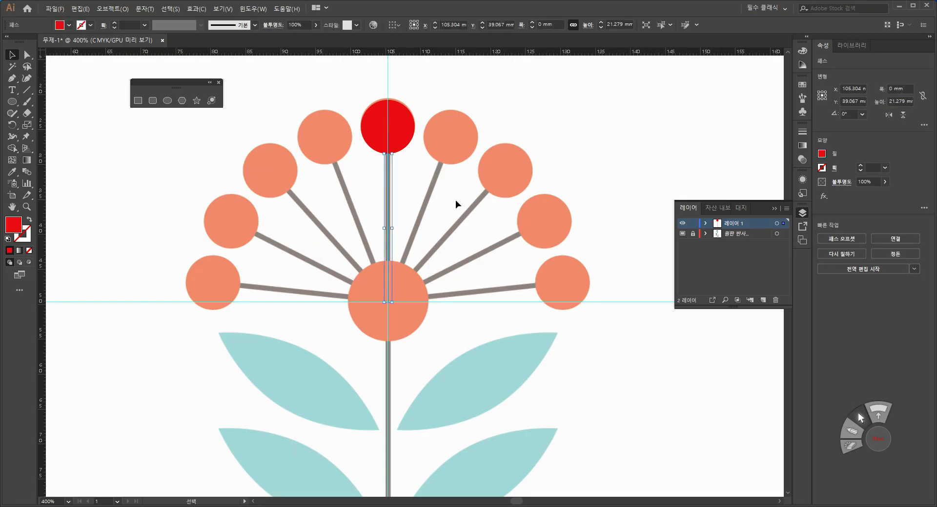
Give the stem line no fill and a dark brown 2 pt stroke, then deselect it
click(29, 220)
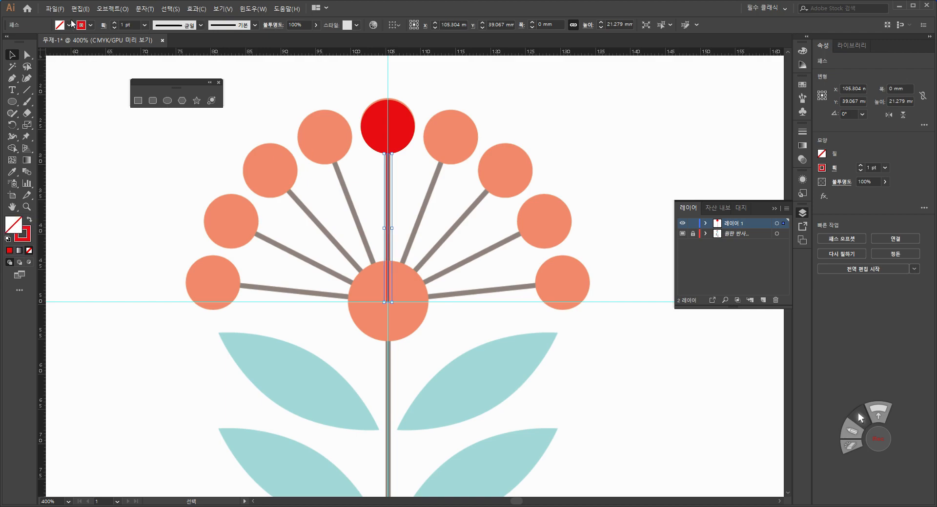
click(90, 25)
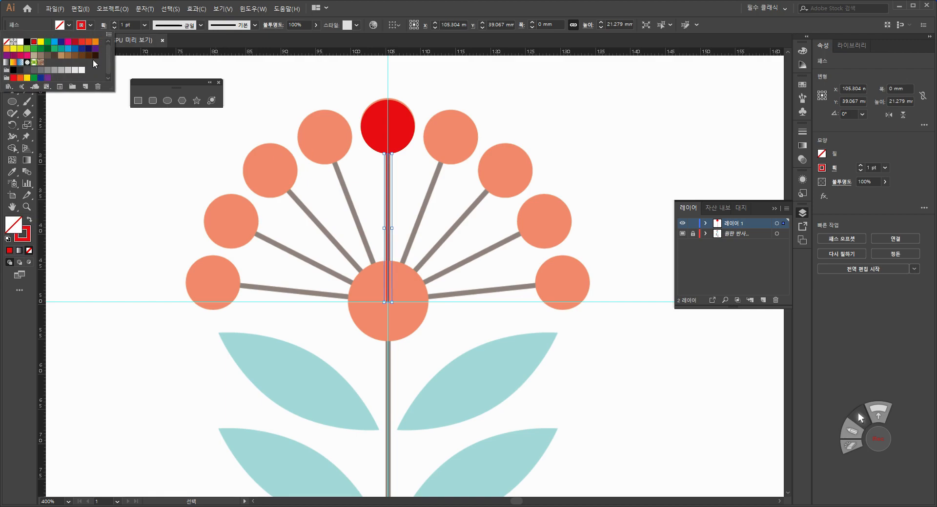
click(96, 55)
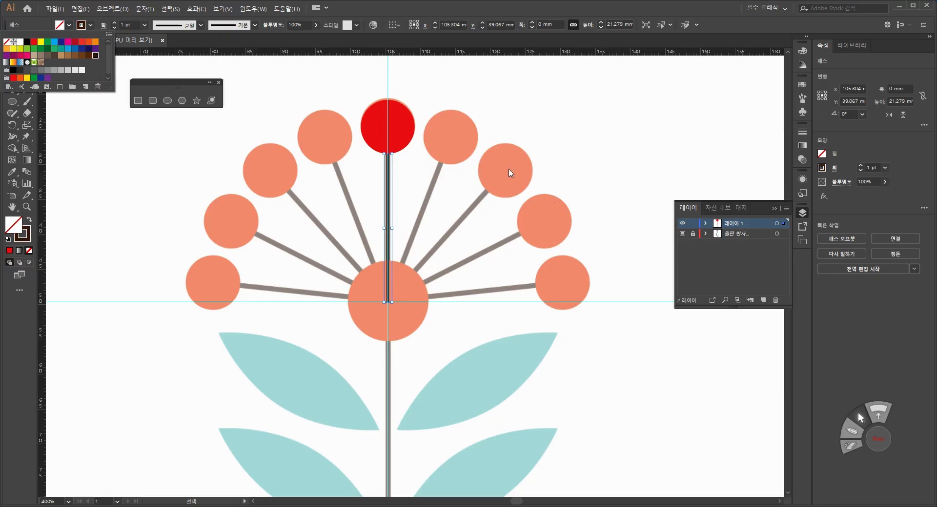
click(144, 27)
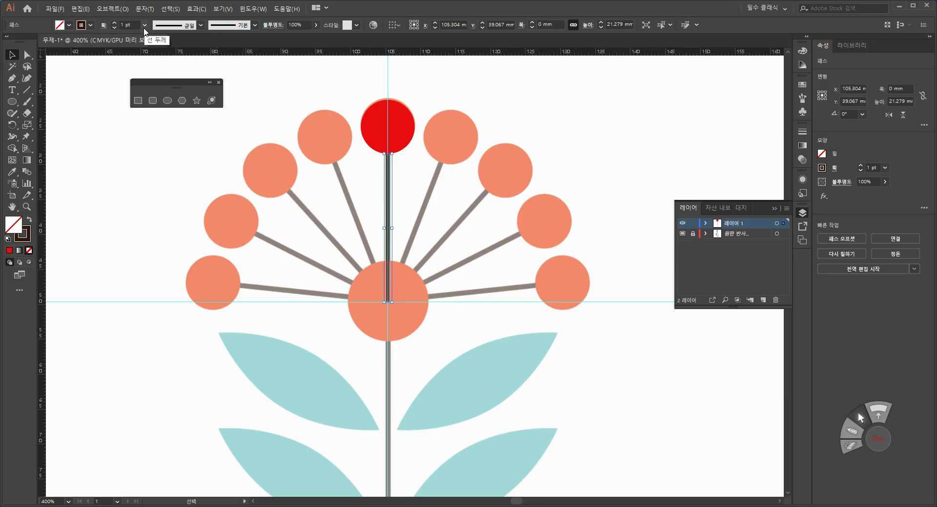
click(144, 27)
click(158, 82)
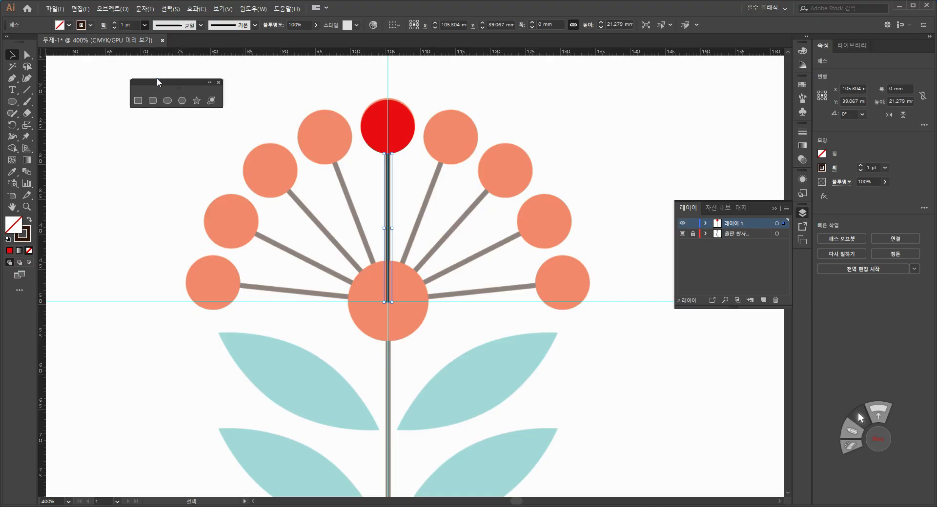
click(464, 198)
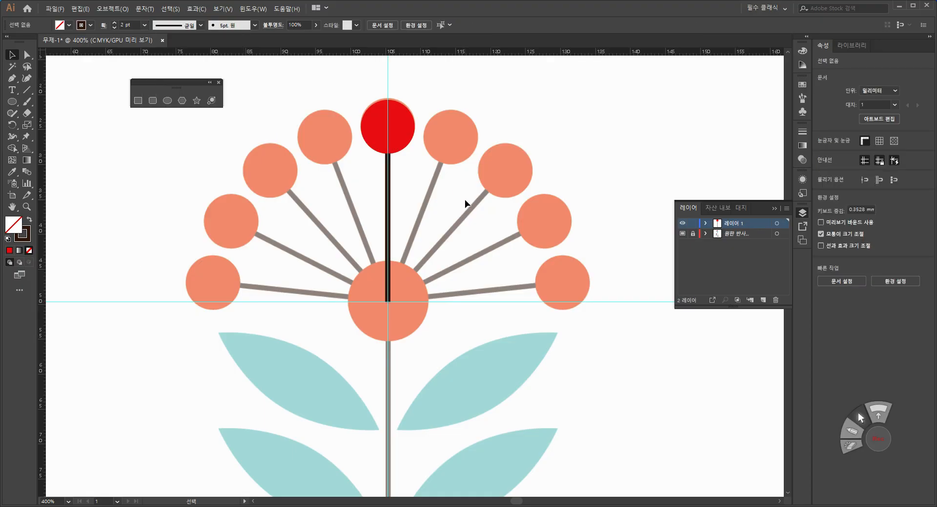
Draw an upright, unfilled ellipse about 6.28 by 14.45 mm in the blank area beside the flower
drag(362, 81, 408, 183)
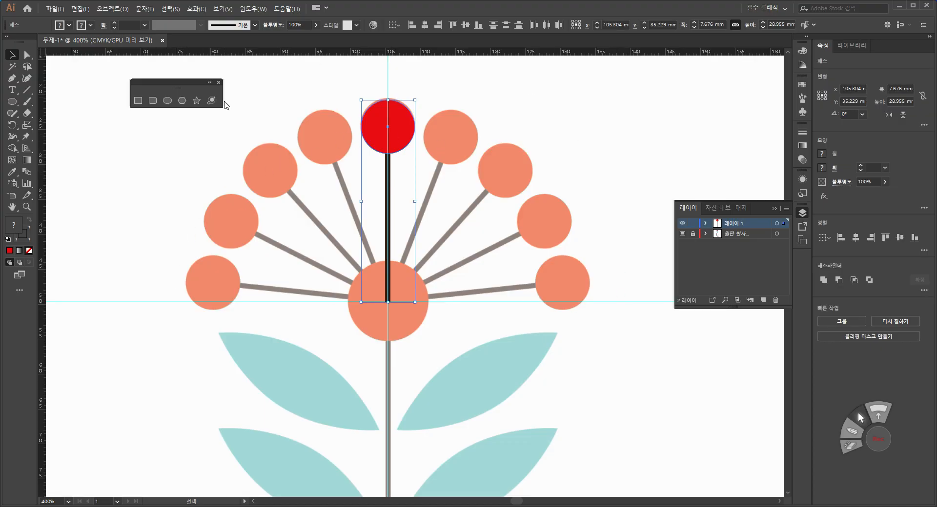
click(137, 144)
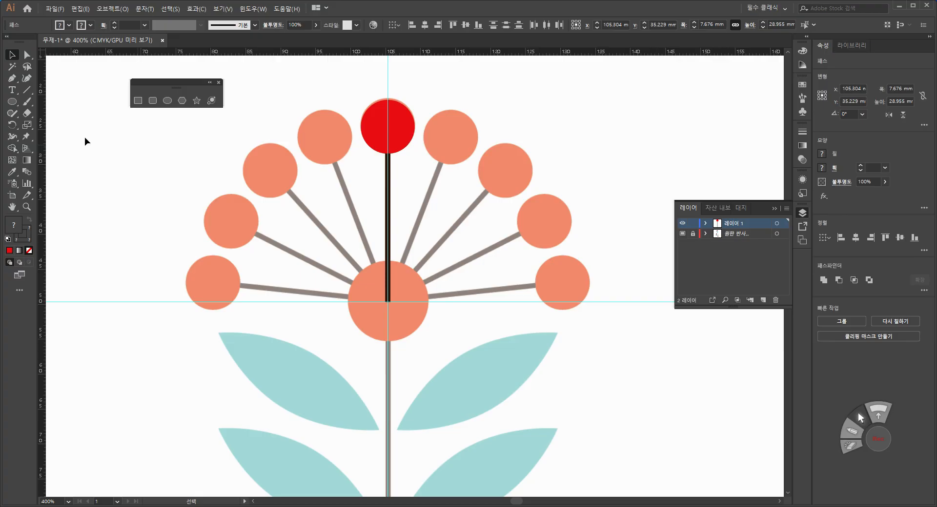
click(11, 103)
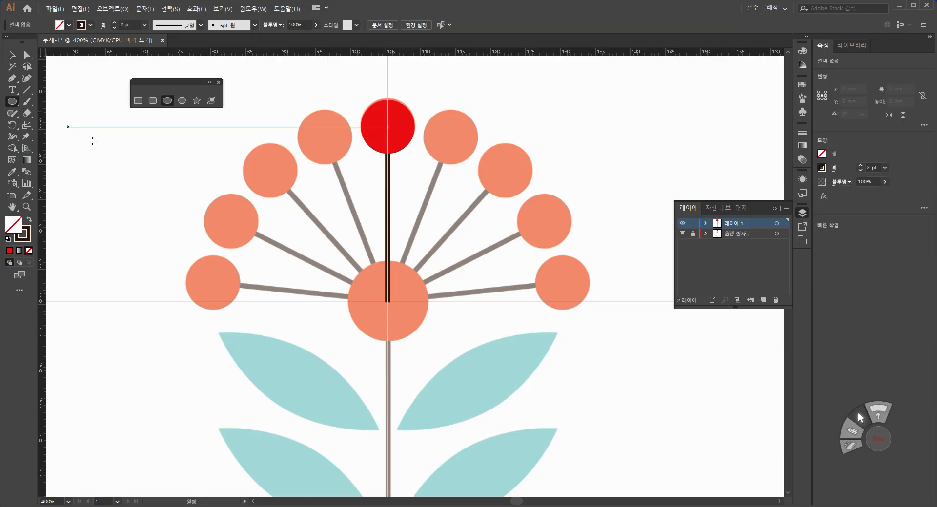
drag(126, 132, 169, 234)
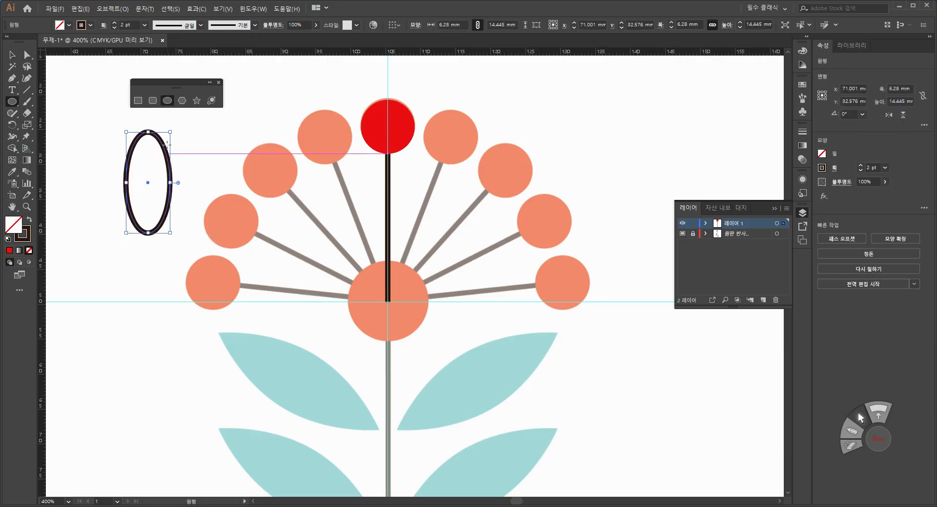
Preview increasing rotation angles for the ellipse, then create a copy rotated 45° about its centre
double_click(13, 126)
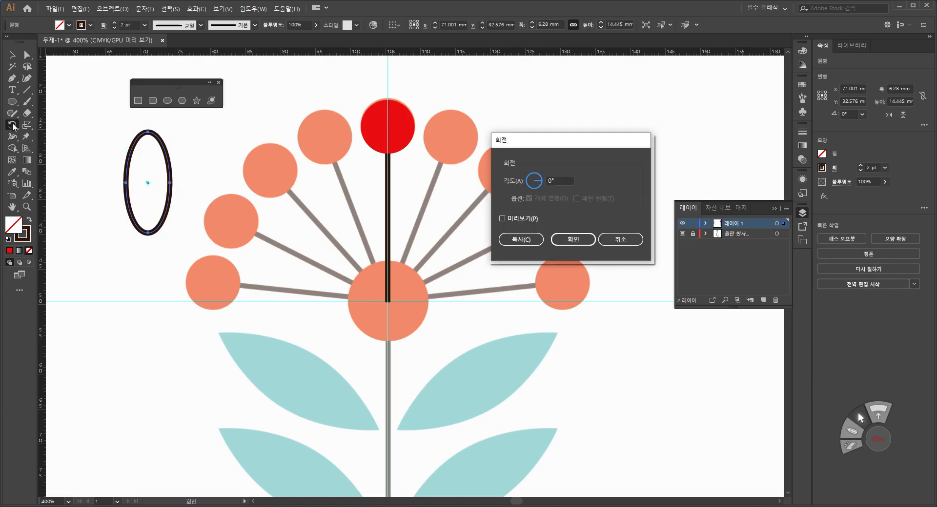
click(501, 220)
click(567, 180)
drag(567, 181, 505, 167)
key(Up)
key(Up)
key(Up)
key(Up)
key(Up)
key(Up)
key(Up)
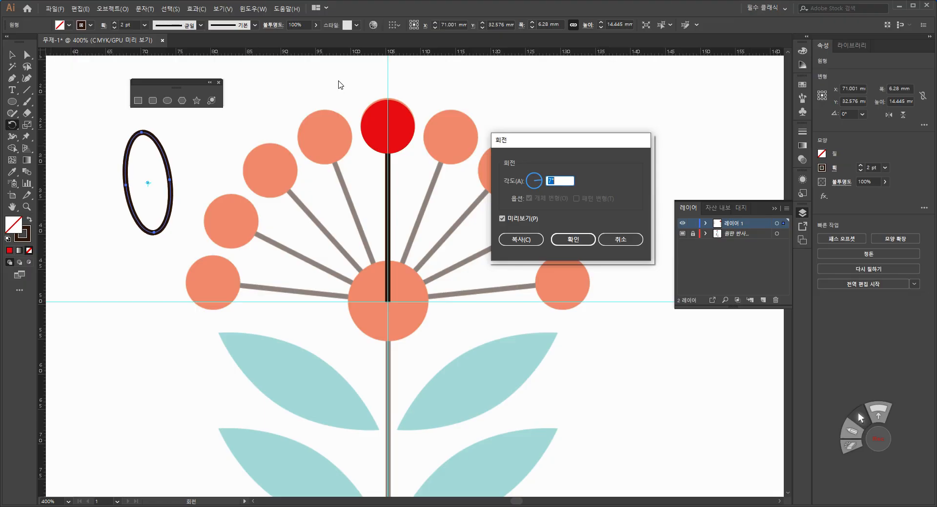
key(Up)
key(Up)
key(Up)
key(Up)
key(Up)
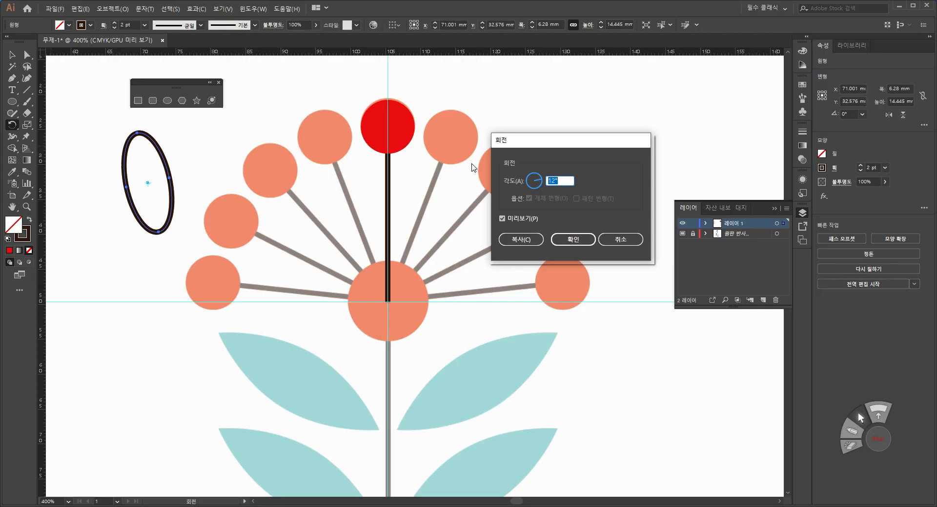
key(Up)
key(Up)
key(Up)
key(Up)
key(Up)
key(Up)
key(Up)
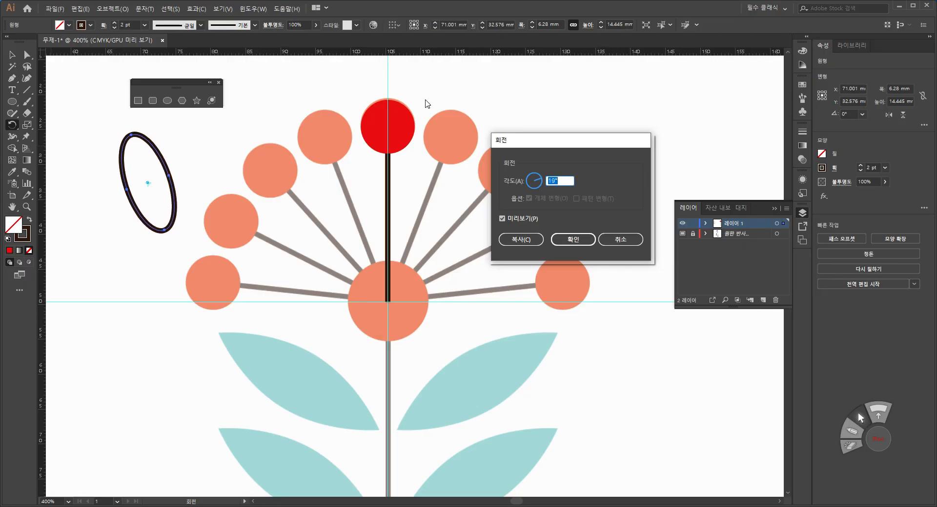
key(Up)
key(Up)
key(Up)
key(Up)
key(Up)
key(Up)
key(Up)
key(Up)
key(Up)
key(Up)
key(Up)
text(45)
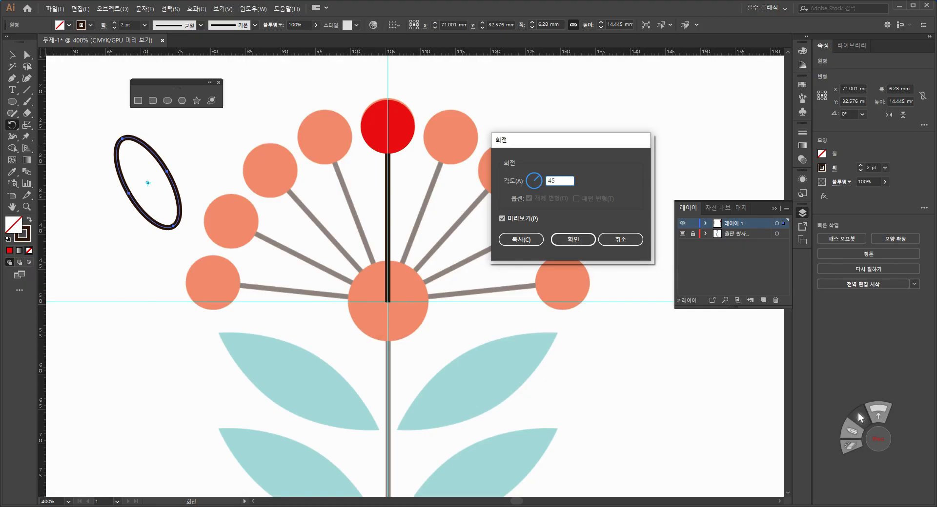
click(529, 241)
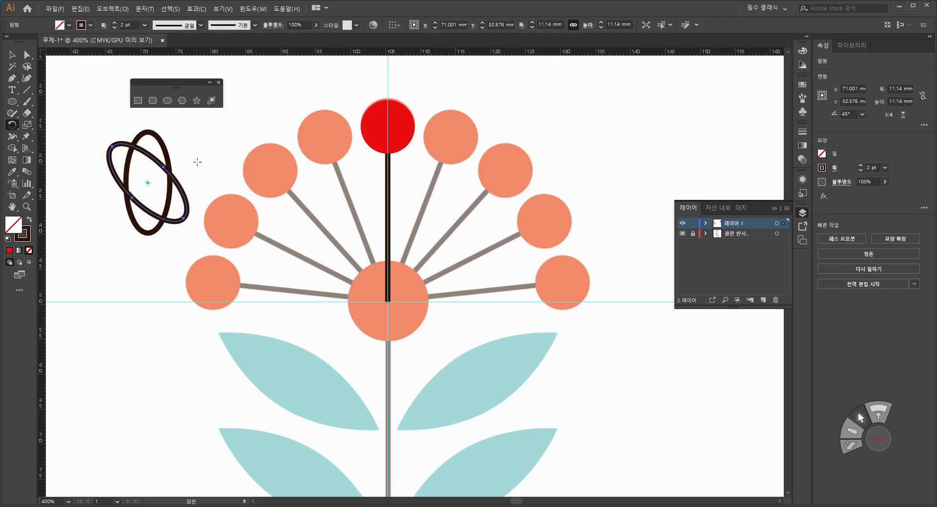
Repeat the rotated copy twice more to complete a ring of four crossing ellipses
key(ctrl+d)
key(ctrl+d)
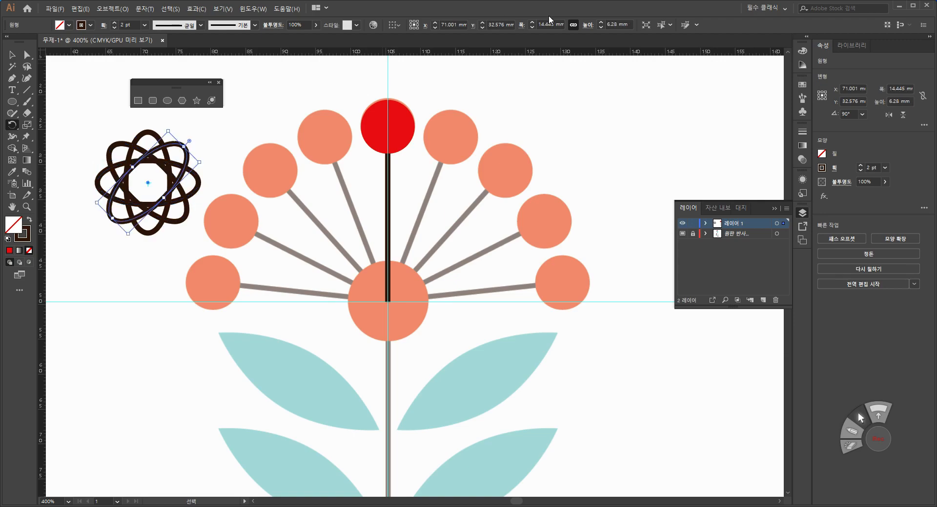
key(r)
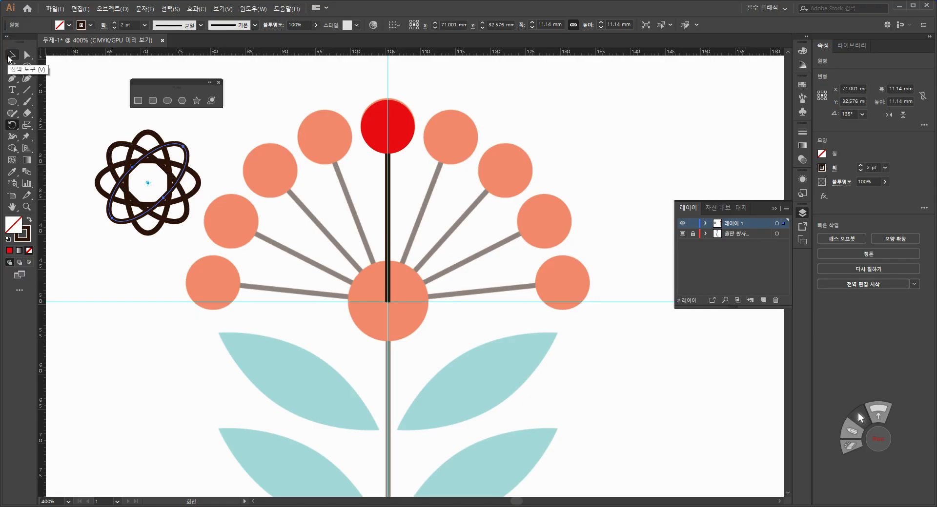
click(10, 56)
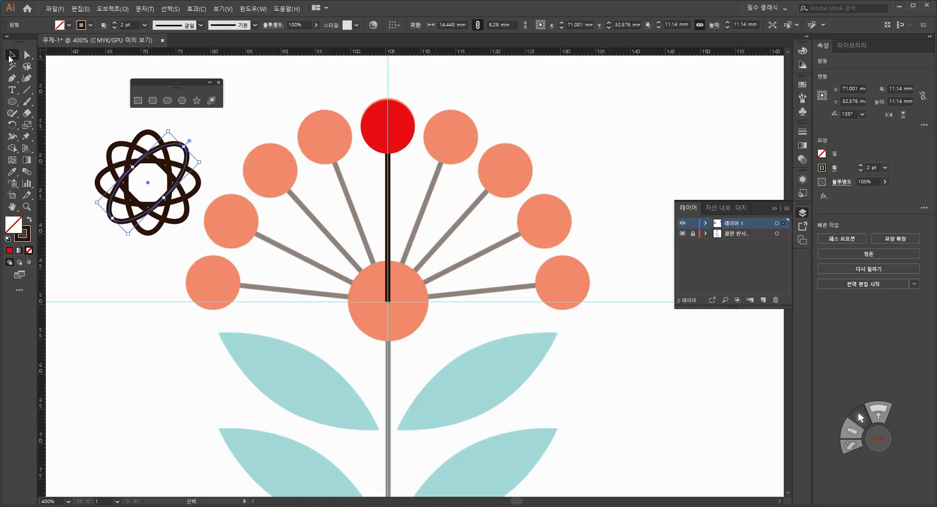
Select the top red circle together with its stem and create a copy rotated 21° about the flower's centre
click(391, 137)
click(389, 164)
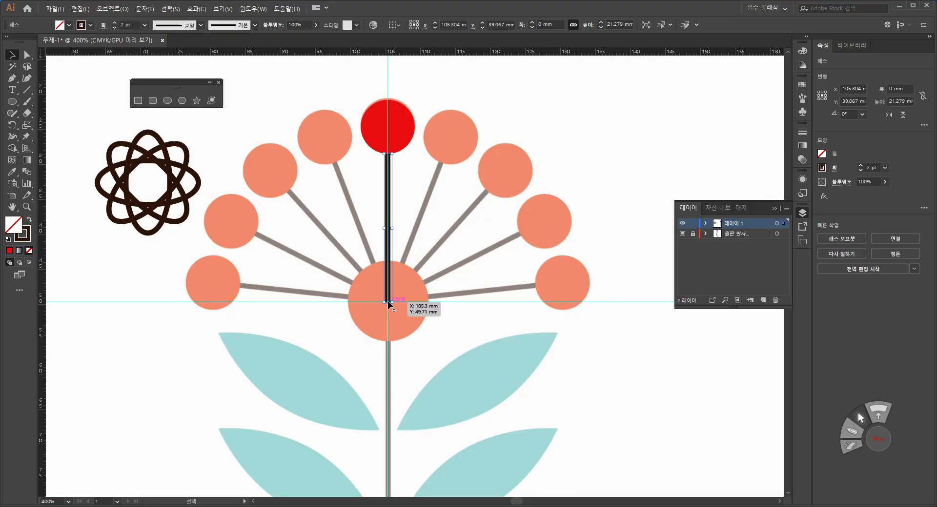
click(311, 91)
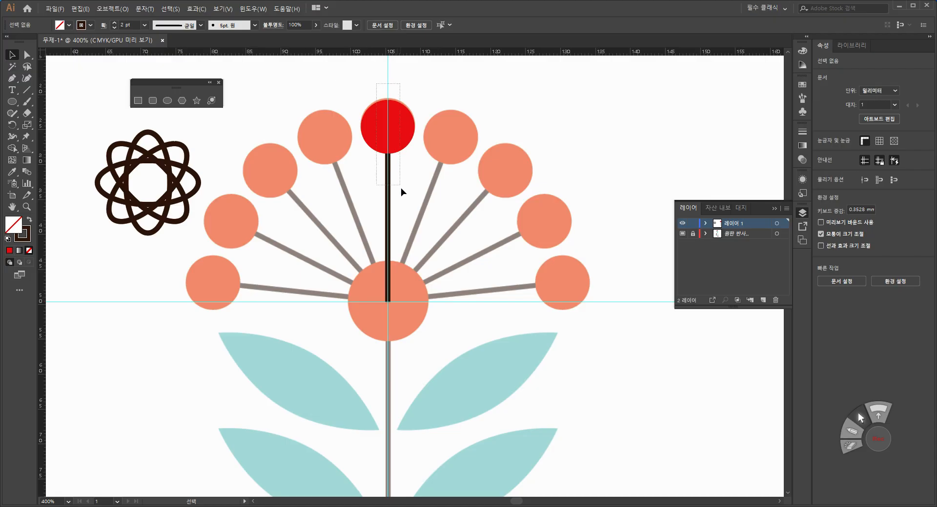
drag(401, 192, 405, 214)
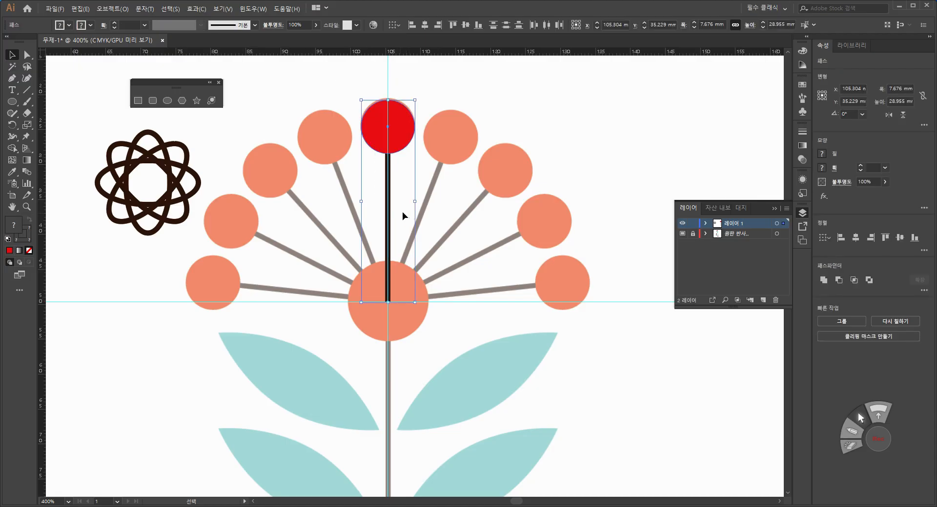
click(13, 126)
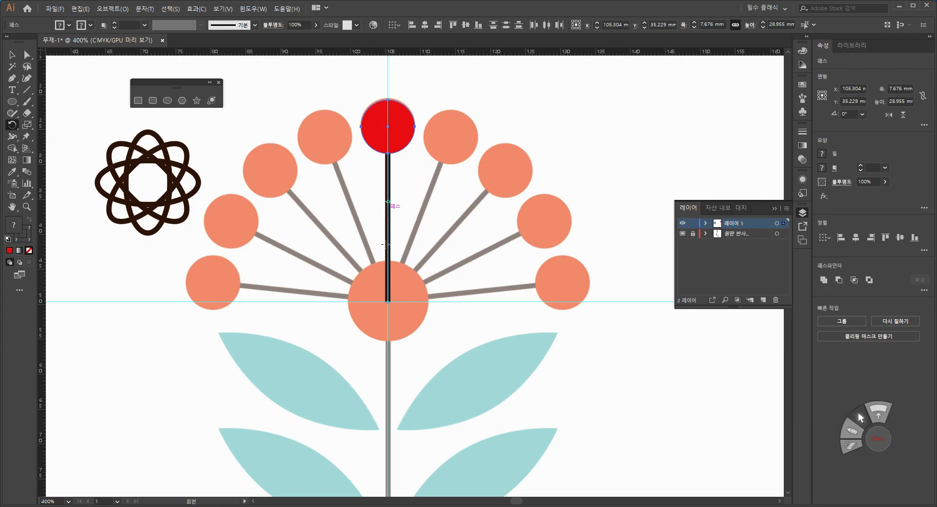
alt+click(387, 301)
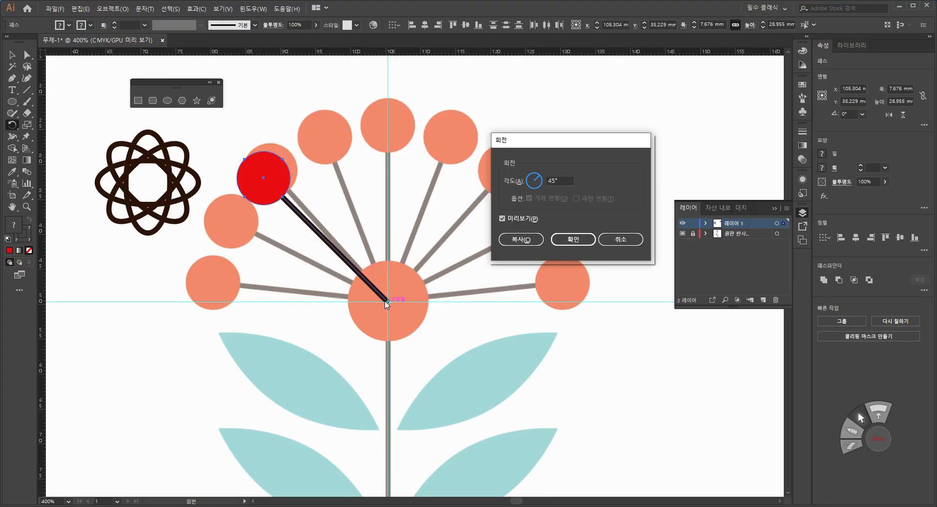
click(567, 180)
key(Down)
key(Down)
key(Down)
key(Down)
key(Down)
key(Down)
key(Down)
key(Down)
key(Down)
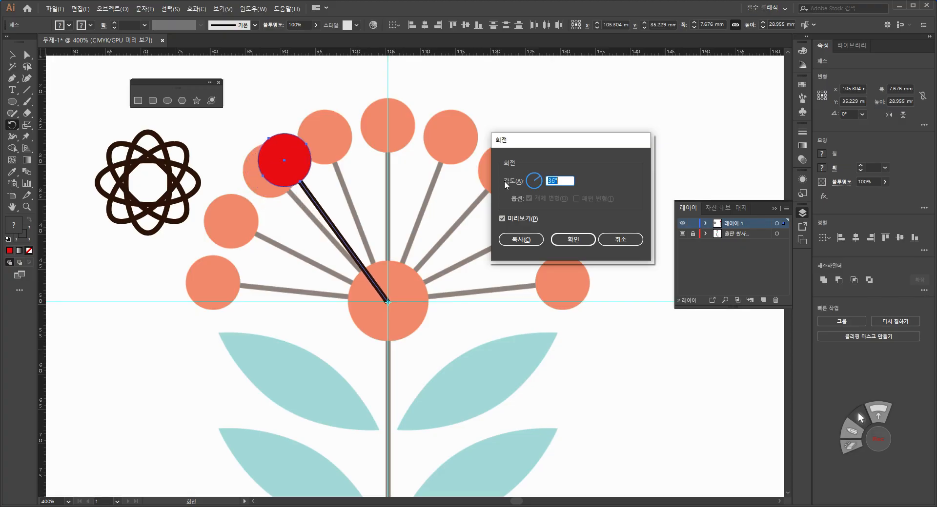
key(Down)
key(Down)
key(Down)
key(Down)
key(Down)
key(Down)
key(Down)
key(Down)
key(Down)
key(Down)
key(Down)
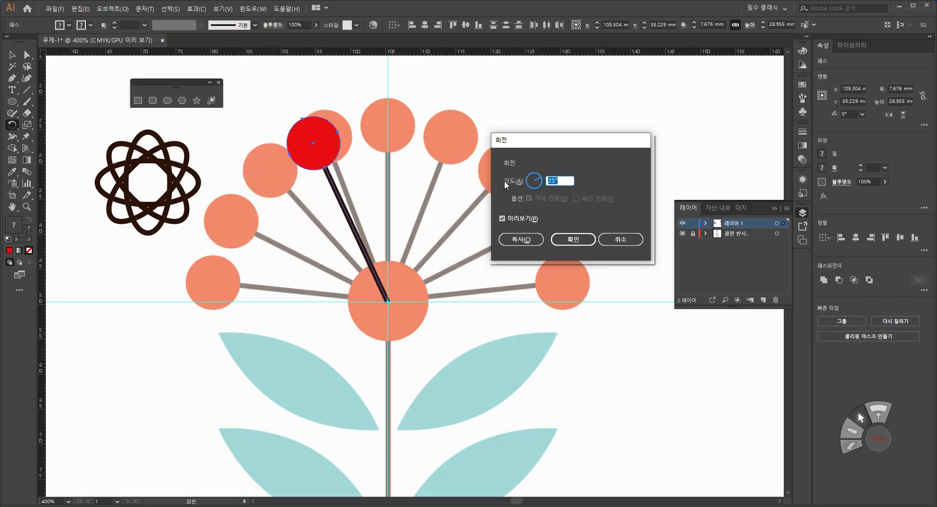
key(Down)
key(Down)
key(Down)
key(Down)
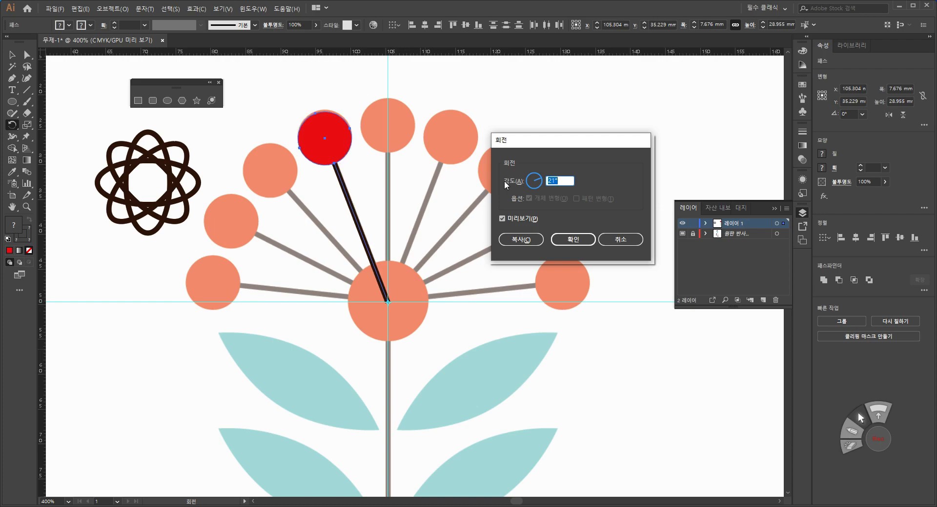
click(519, 239)
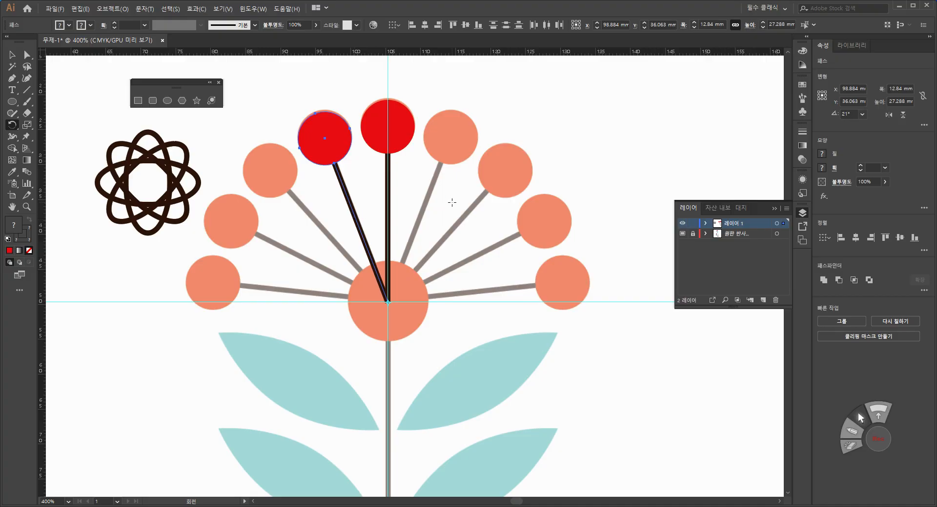
Repeat the rotated copy three more times to fill the flower's left side, then deselect
key(ctrl+d)
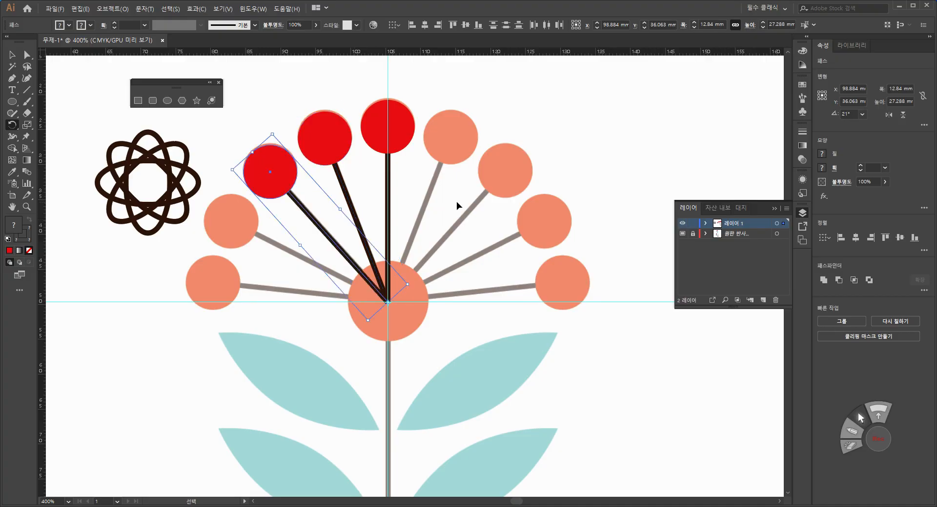
key(ctrl+d)
key(ctrl+d)
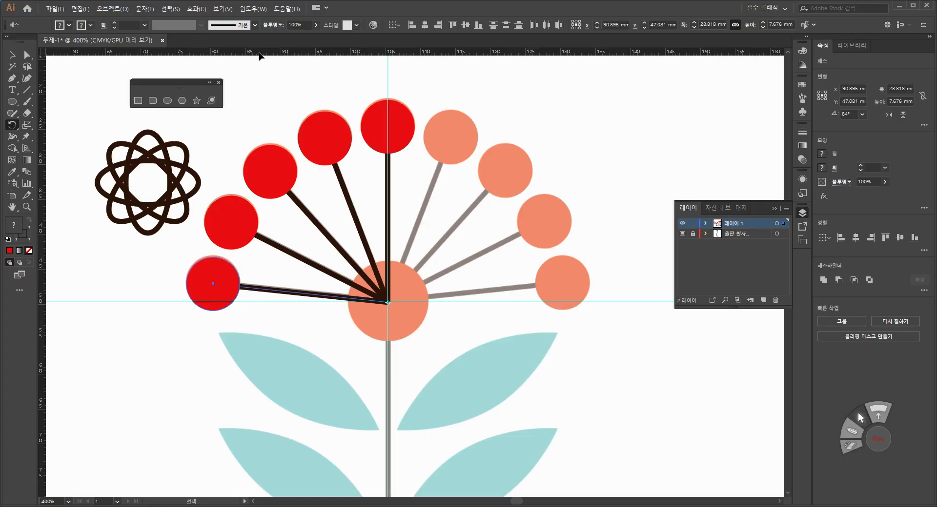
key(v)
click(471, 94)
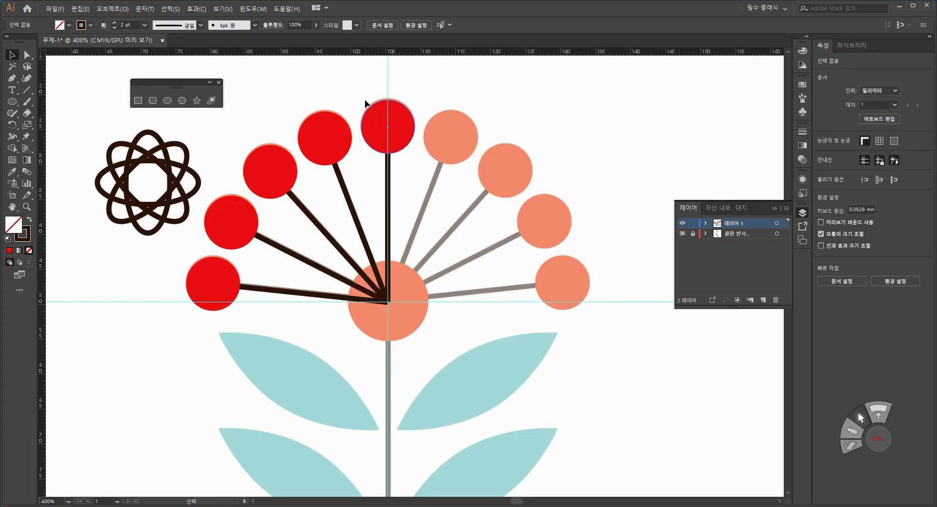
Select the top circle and stem again and create a copy rotated -21° about the flower's centre
drag(405, 142, 415, 185)
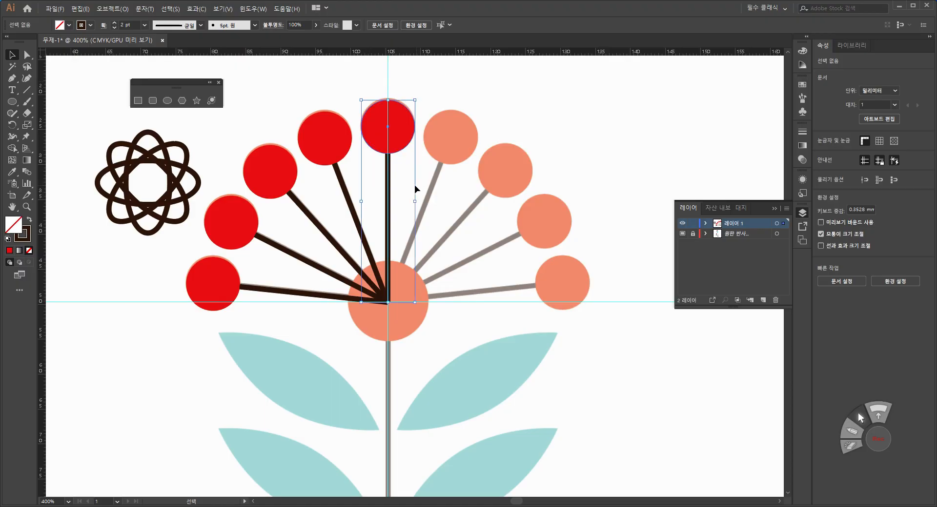
click(14, 127)
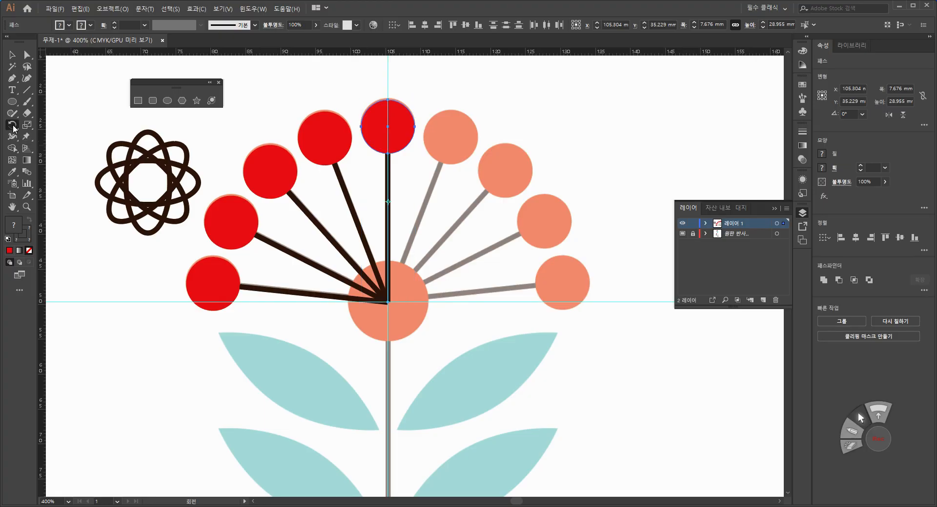
click(388, 302)
key(Return)
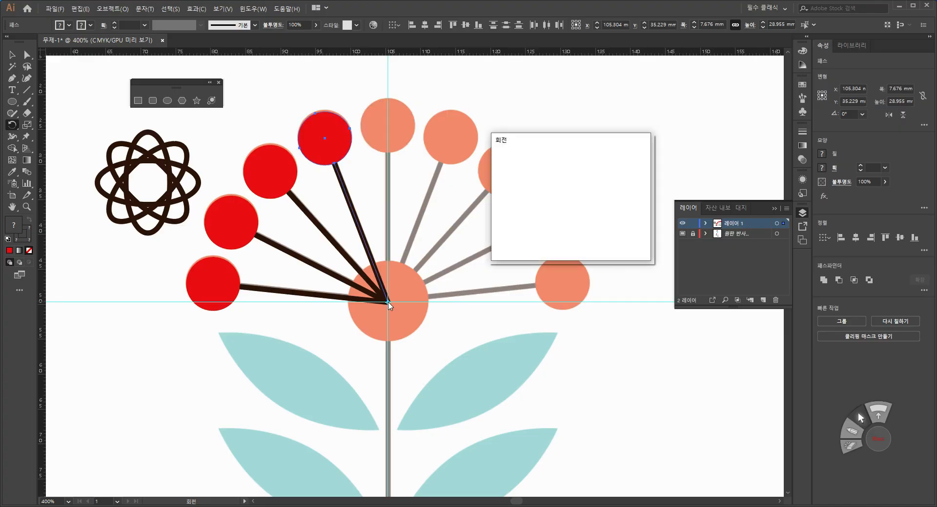
click(562, 181)
double_click(562, 182)
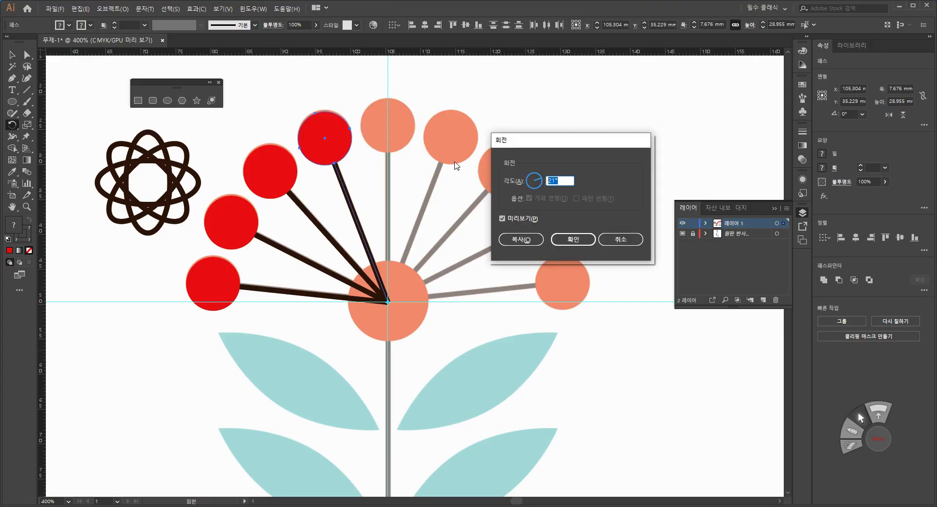
key(Down)
key(Down)
key(Down)
key(Down)
key(Down)
key(Down)
key(Down)
key(Down)
key(Down)
key(Down)
key(Down)
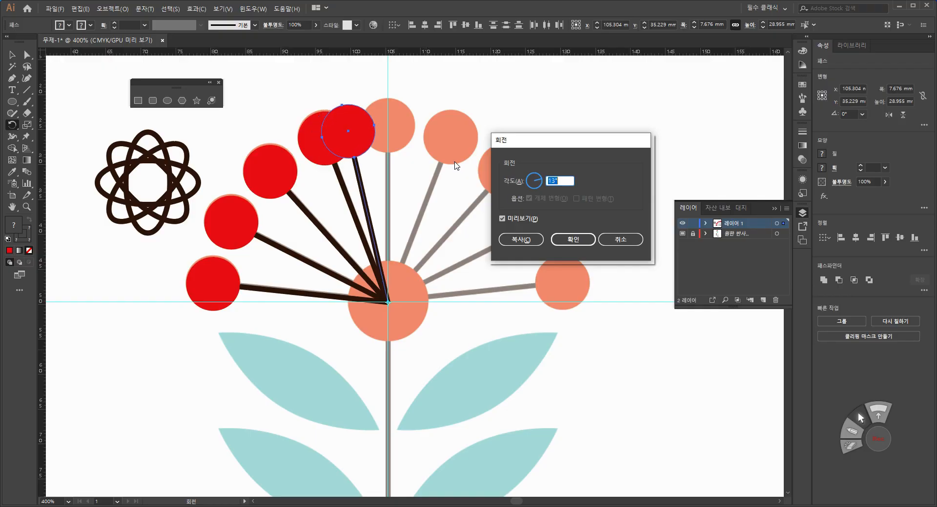
key(Down)
key(Down)
key(Down)
key(Down)
key(Down)
key(Down)
key(Down)
key(Down)
key(Down)
key(Down)
key(Down)
key(Down)
key(Down)
key(Down)
key(Down)
key(Down)
key(Down)
key(Down)
key(Down)
key(Down)
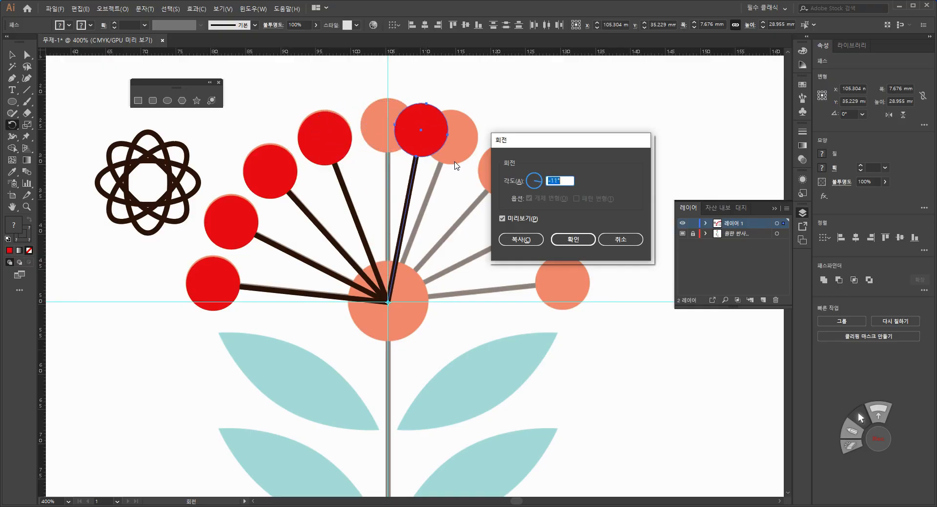
key(Down)
key(Down)
key(Down)
key(Down)
key(Down)
key(Down)
key(Down)
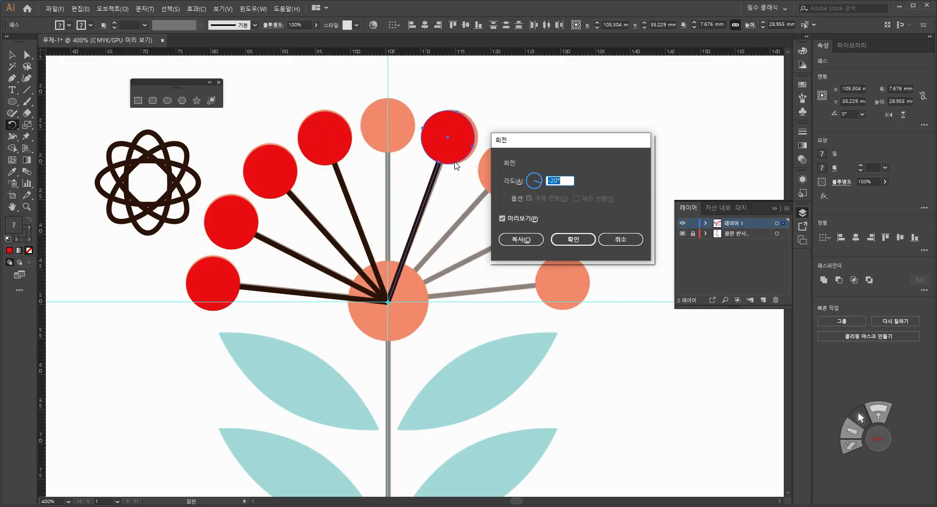
click(521, 240)
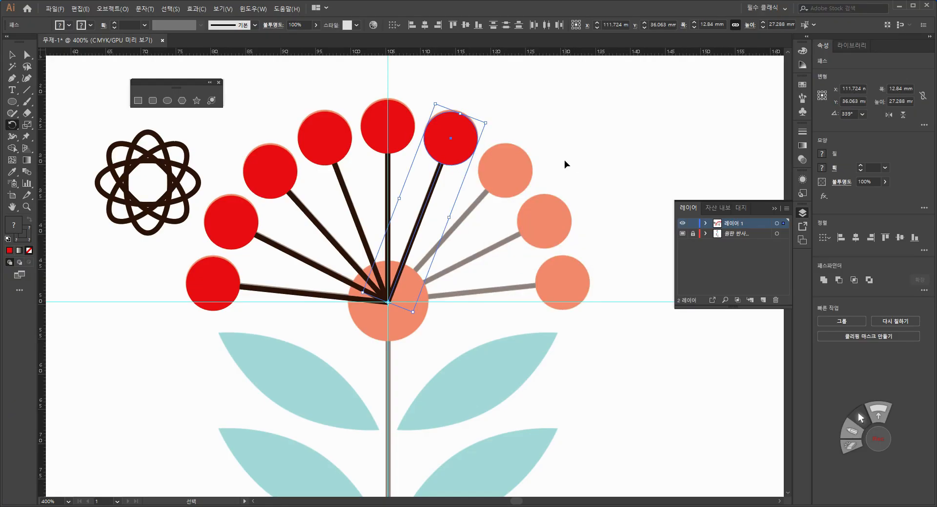
Repeat the clockwise copy three more times to fill the flower's right side, then deselect
key(ctrl+d)
key(ctrl+d)
key(ctrl+d)
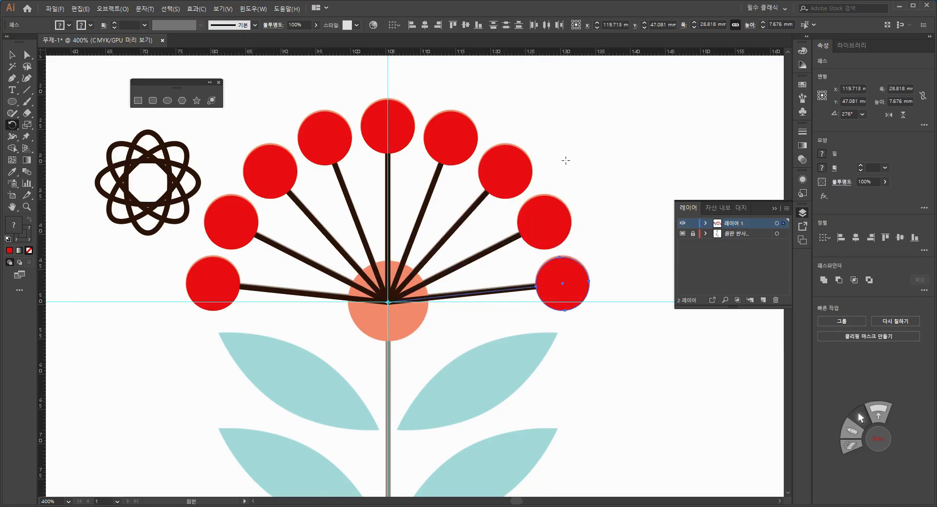
click(14, 58)
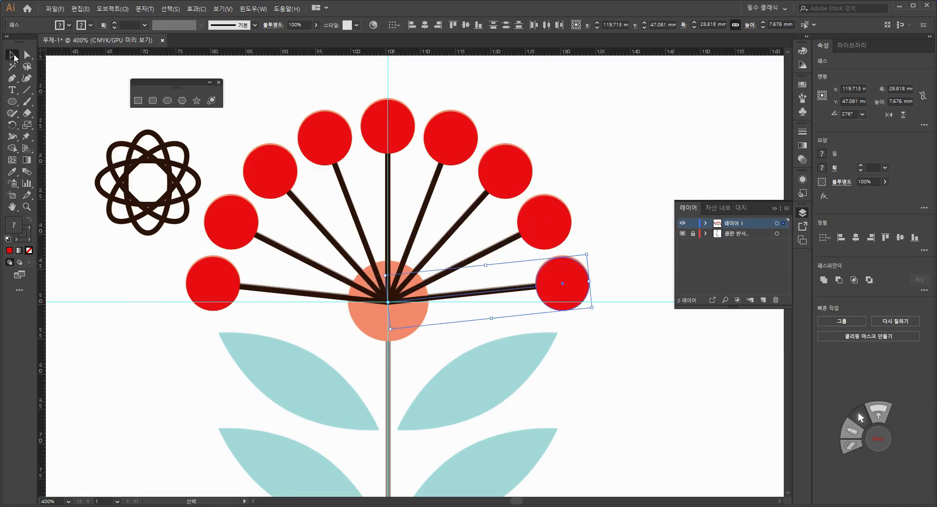
click(617, 139)
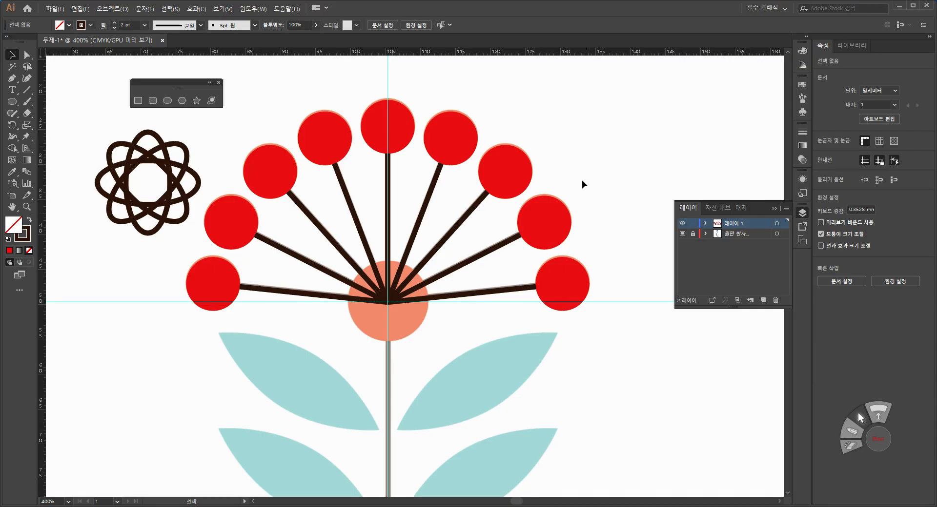
Draw a circle about 11.44 mm across from the flower's centre, give it the outer circles' red fill without stroke, and deselect
scroll(446, 329, down, 3)
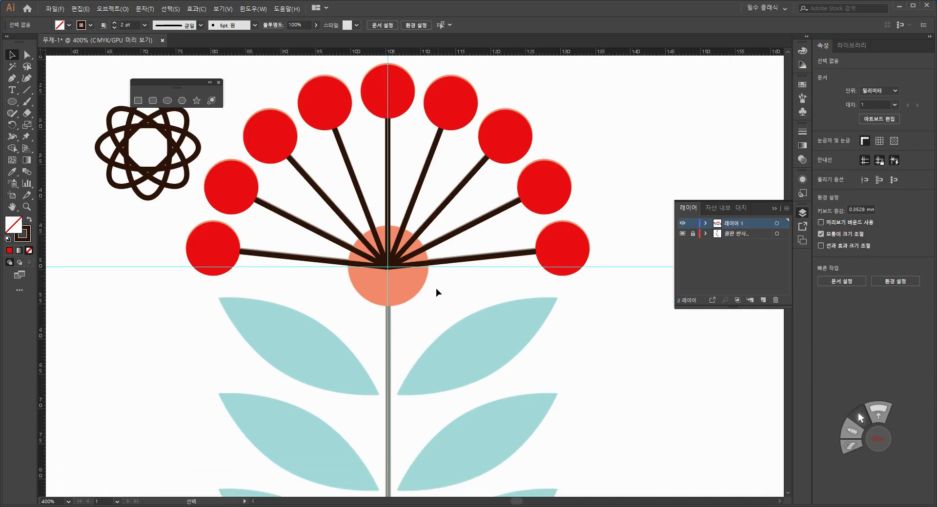
click(168, 100)
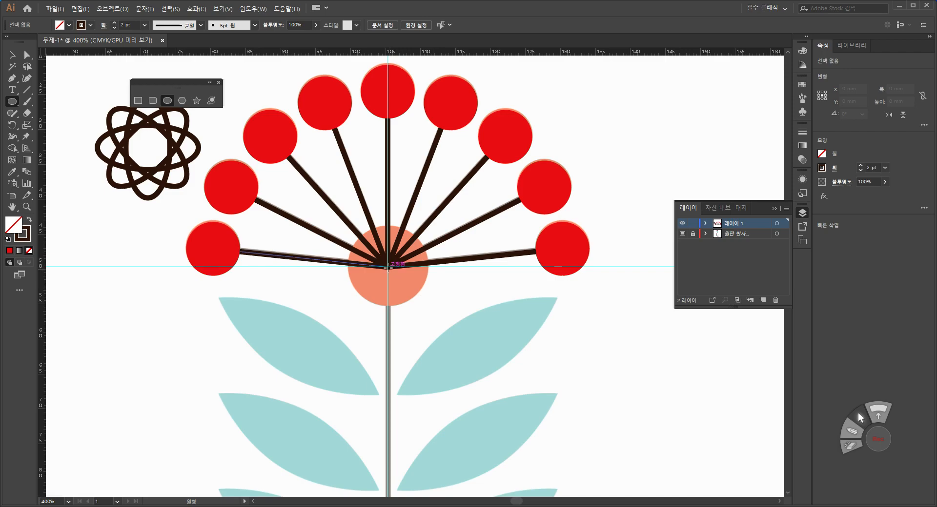
drag(388, 267, 414, 307)
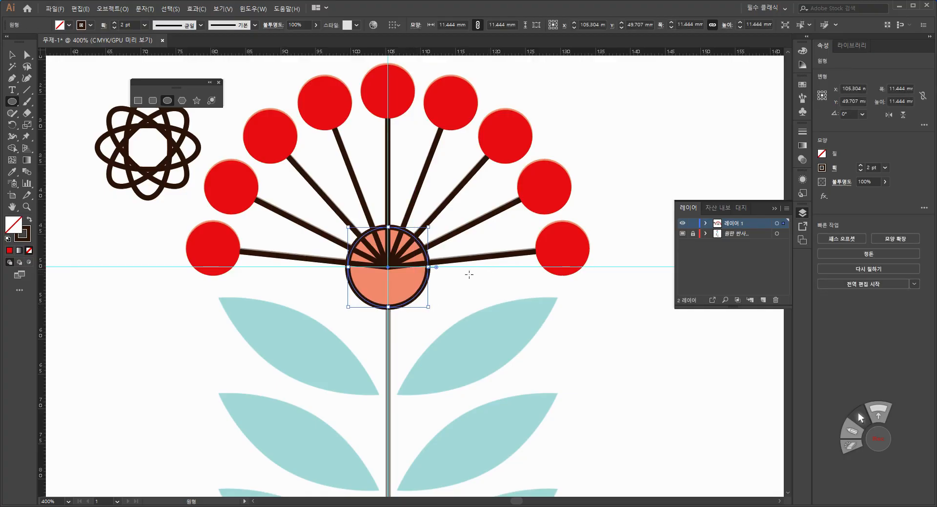
click(12, 172)
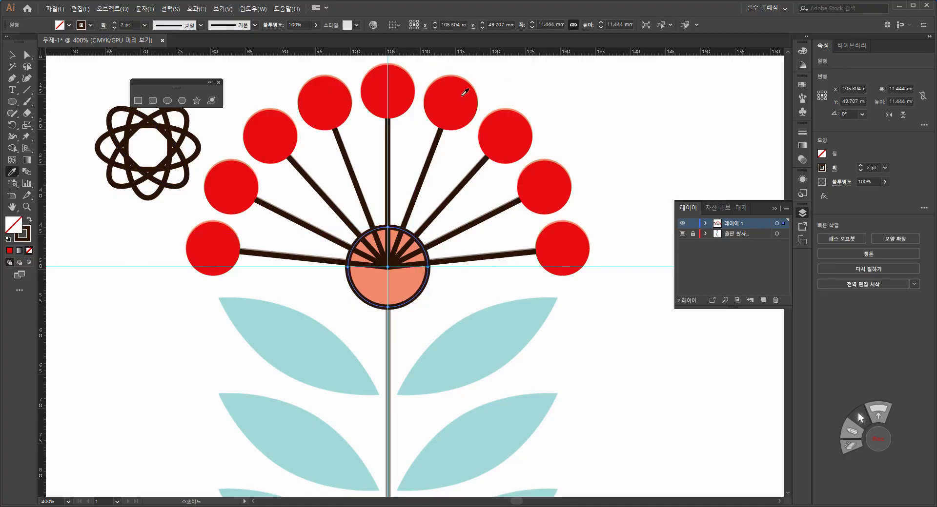
click(326, 104)
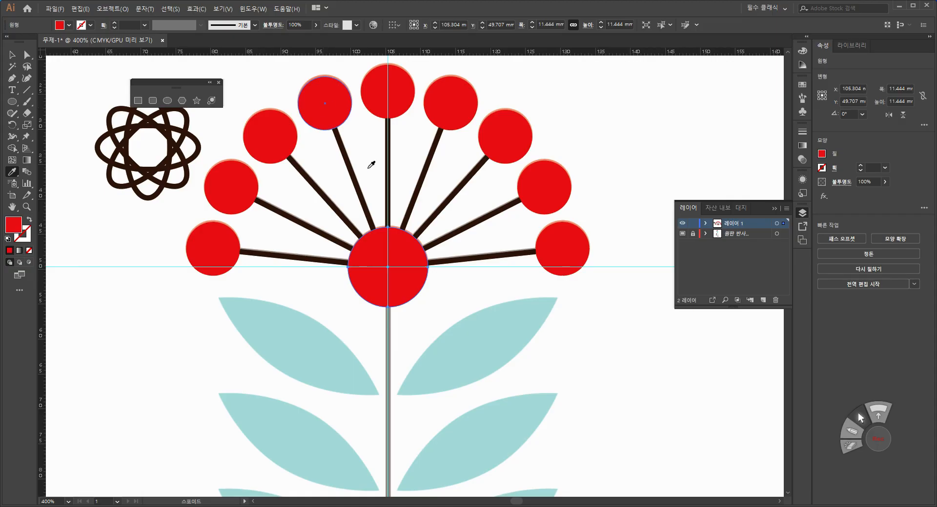
scroll(427, 230, down, 4)
scroll(427, 230, down, 1)
key(v)
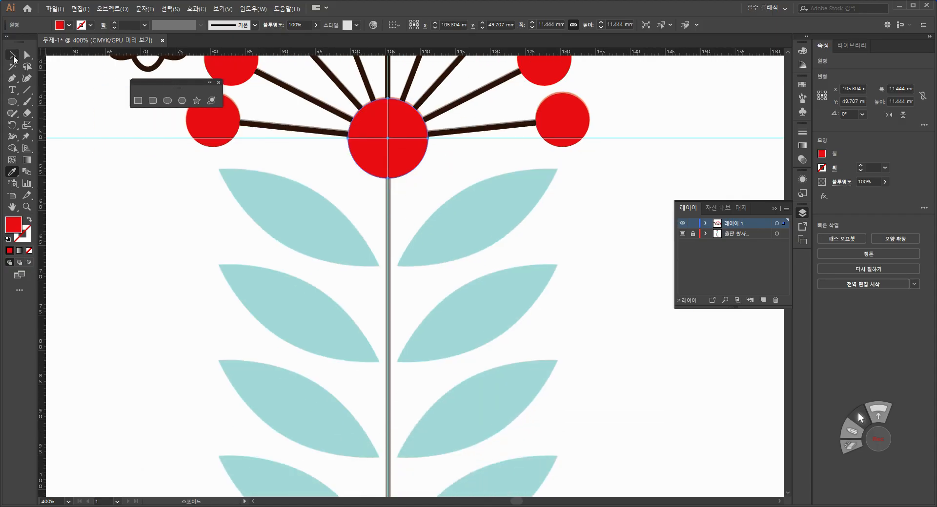
click(325, 266)
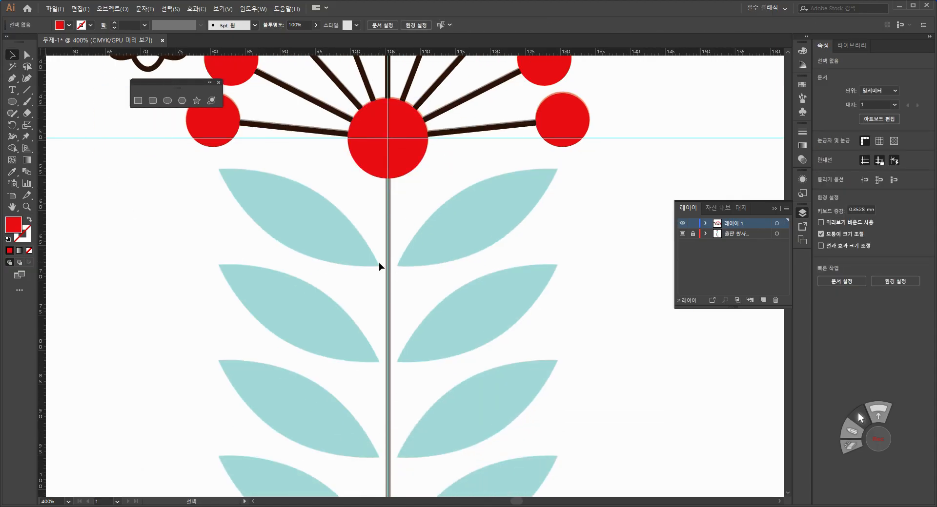
Trace the uppermost left leaf of the template as a closed, curved red shape with the Pen tool
click(12, 78)
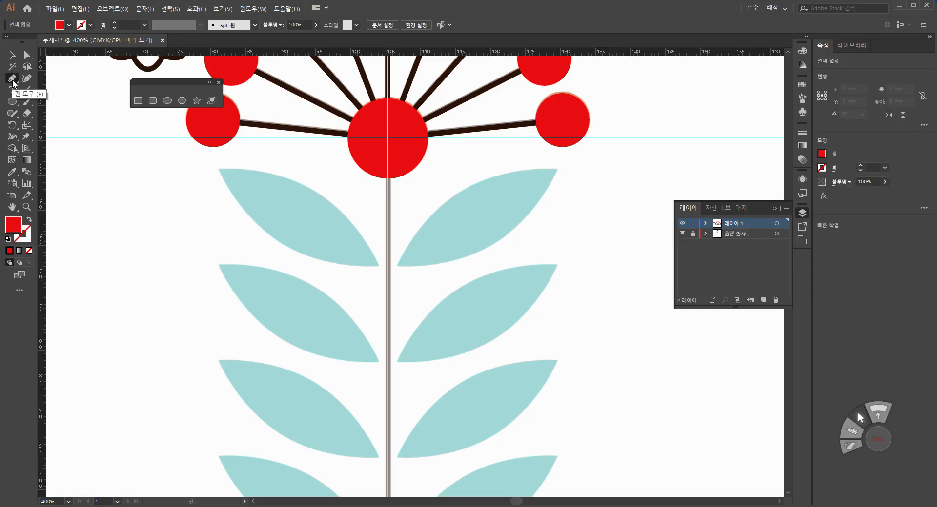
click(377, 265)
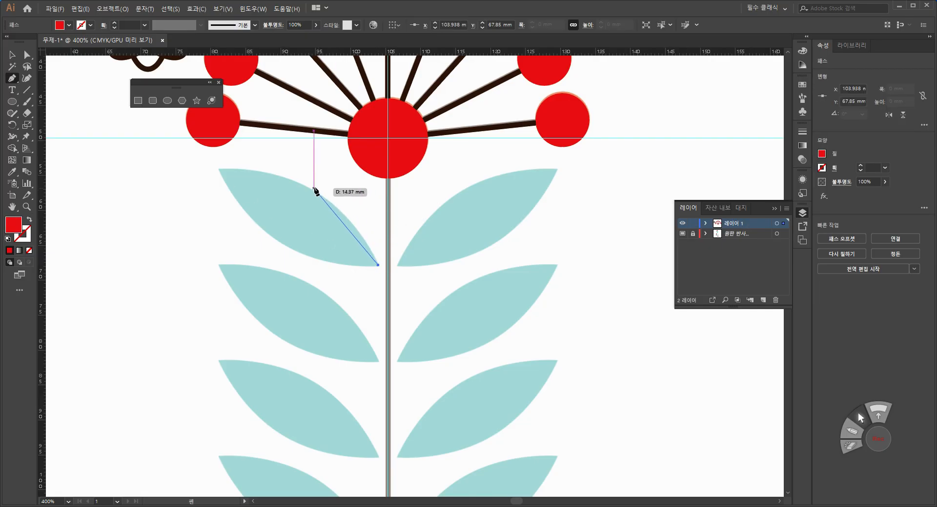
drag(311, 189, 317, 263)
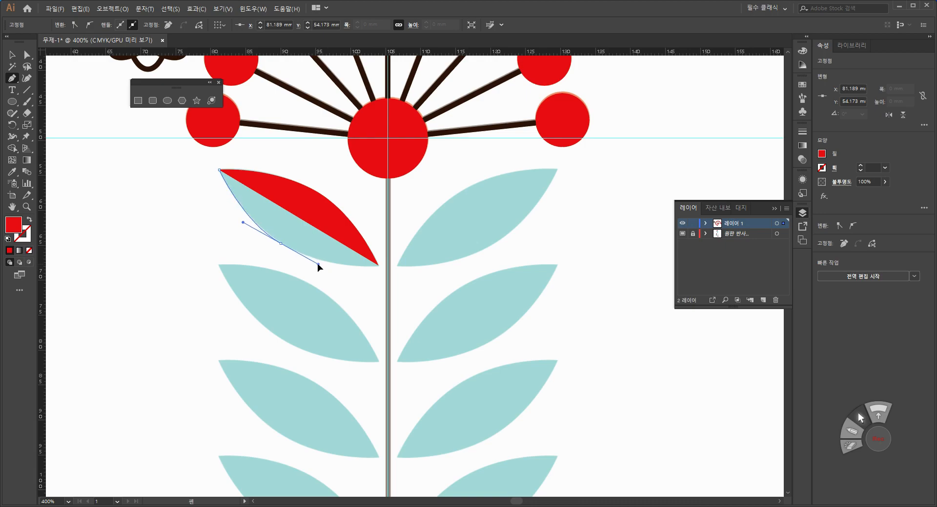
drag(378, 266, 376, 266)
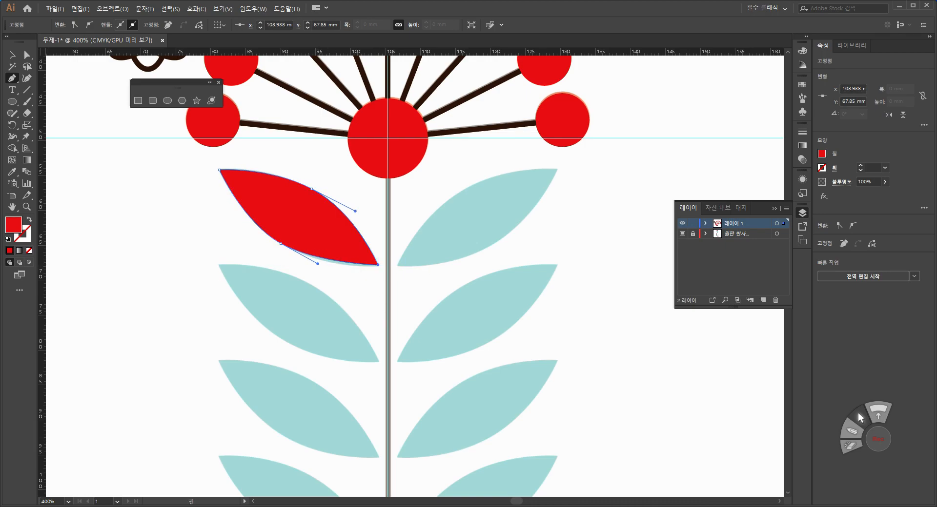
click(27, 55)
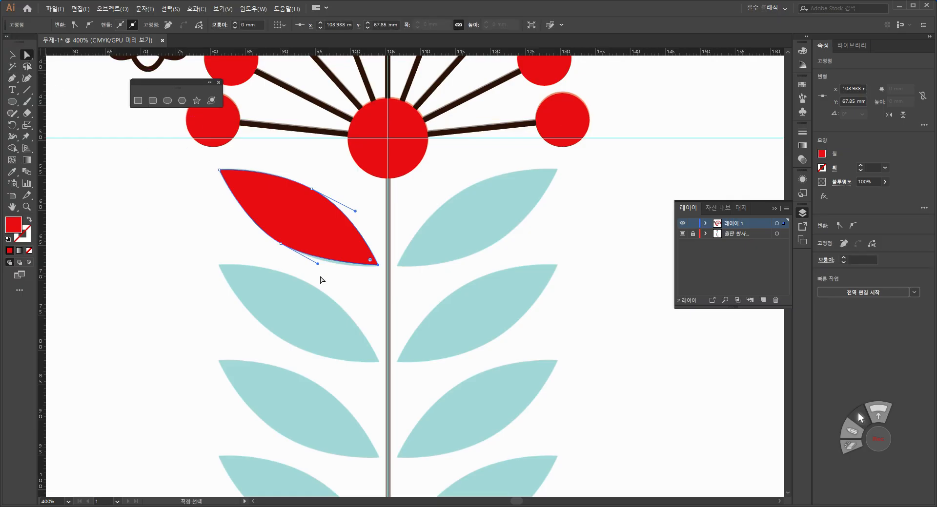
Adjust the lower curve of the traced upper-left leaf to match the template's outline, and deselect it
drag(317, 265, 320, 269)
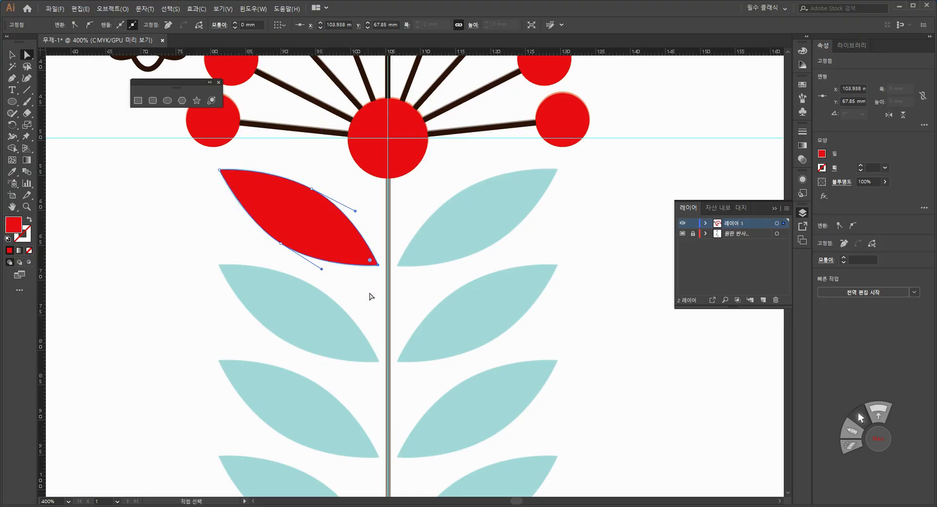
click(372, 311)
key(v)
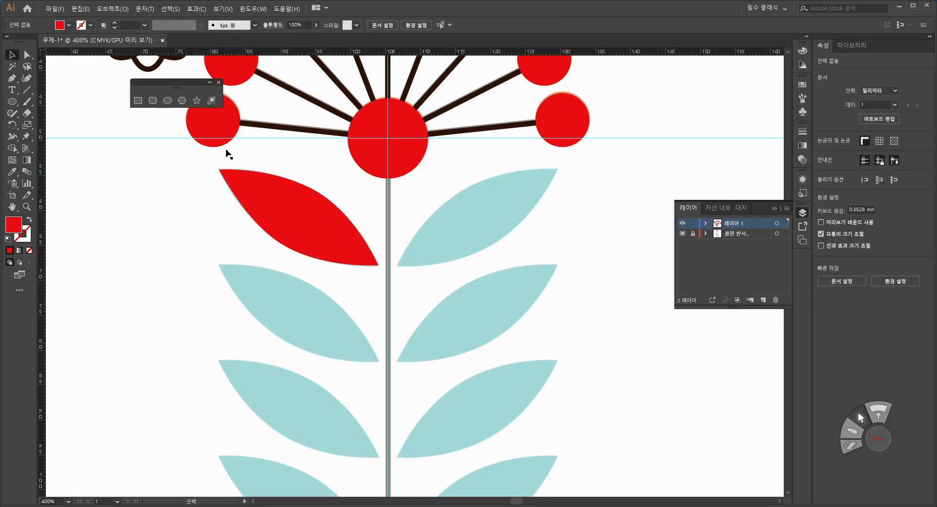
Recolour the traced red leaf with the teal sampled from the opposite template leaf using the Eyedropper
click(267, 205)
click(12, 171)
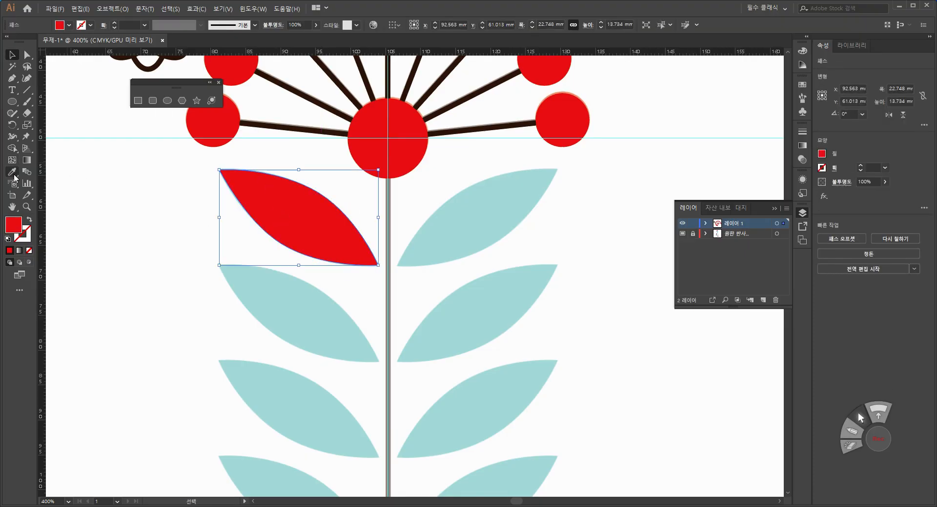
click(492, 214)
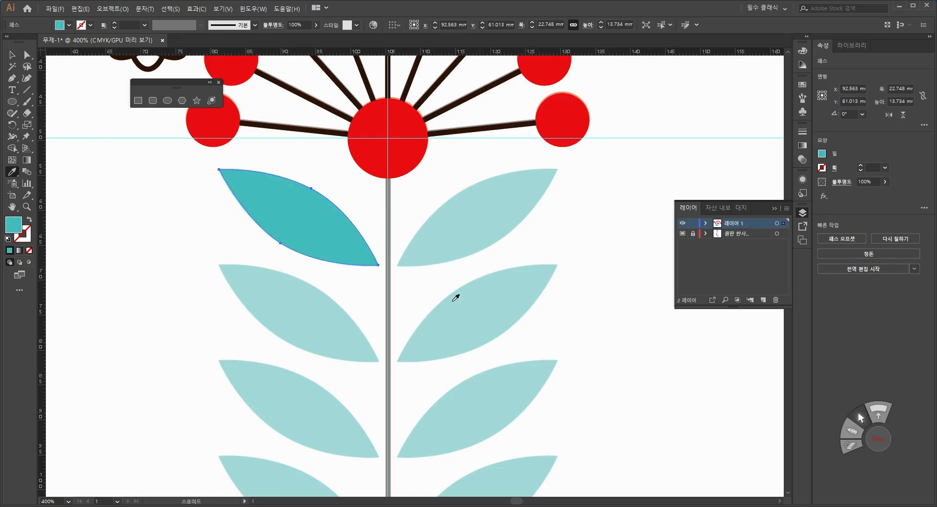
Copy the teal leaf straight down onto the second left template leaf and repeat the copy three times to complete the column
click(10, 55)
scroll(322, 216, down, 4)
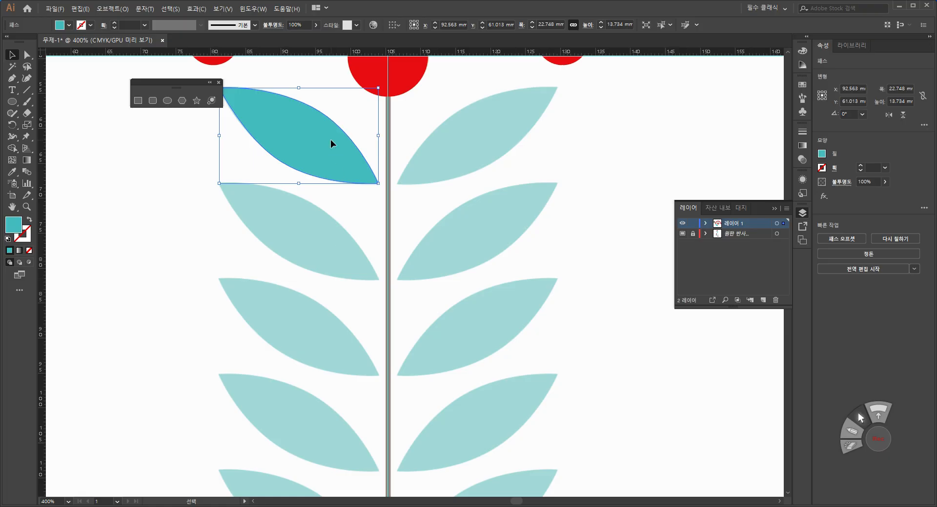
drag(331, 141, 323, 241)
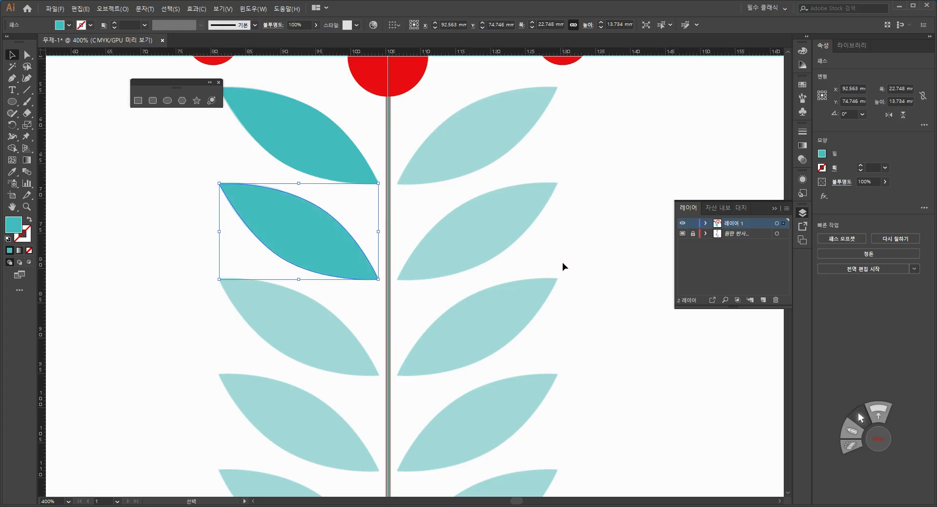
key(ctrl+d)
key(ctrl+d)
key(ctrl+d)
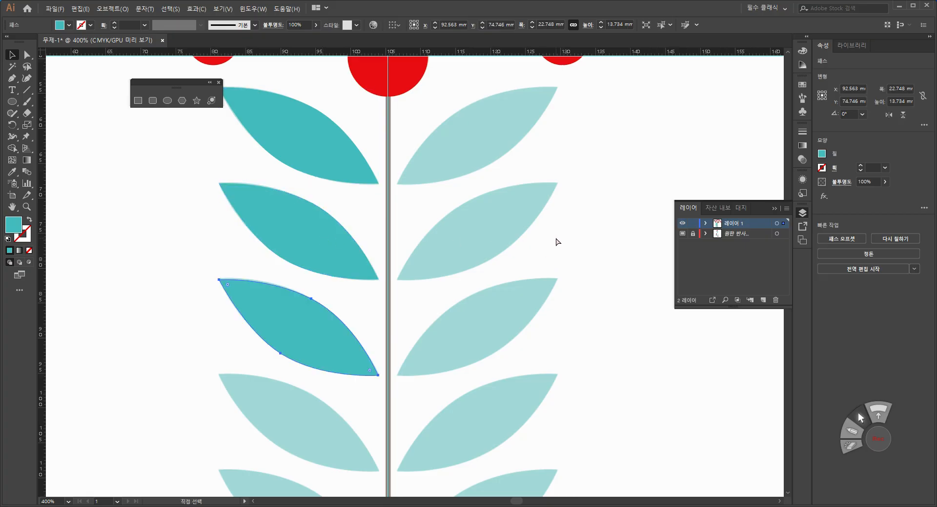
scroll(556, 238, down, 2)
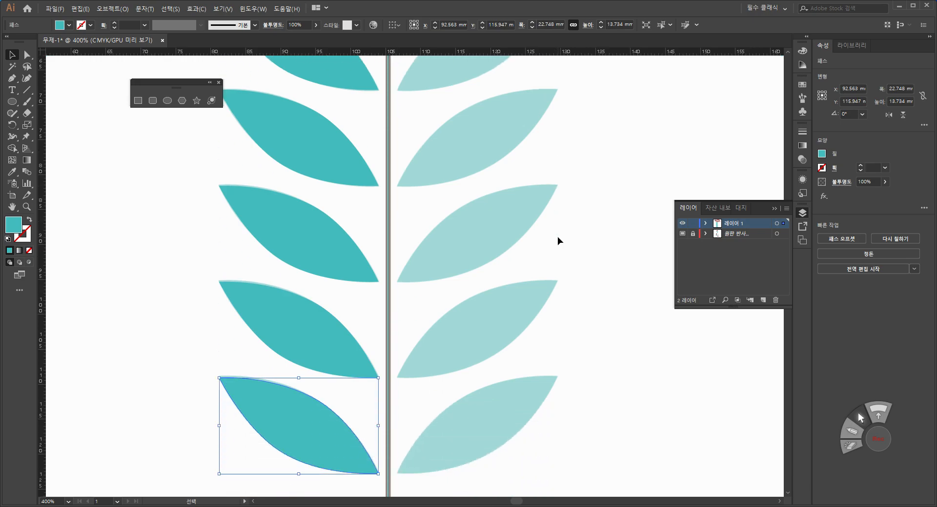
Create a copy of all five left leaves reflected across the vertical centre guide, and deselect
ctrl+alt+click(554, 252)
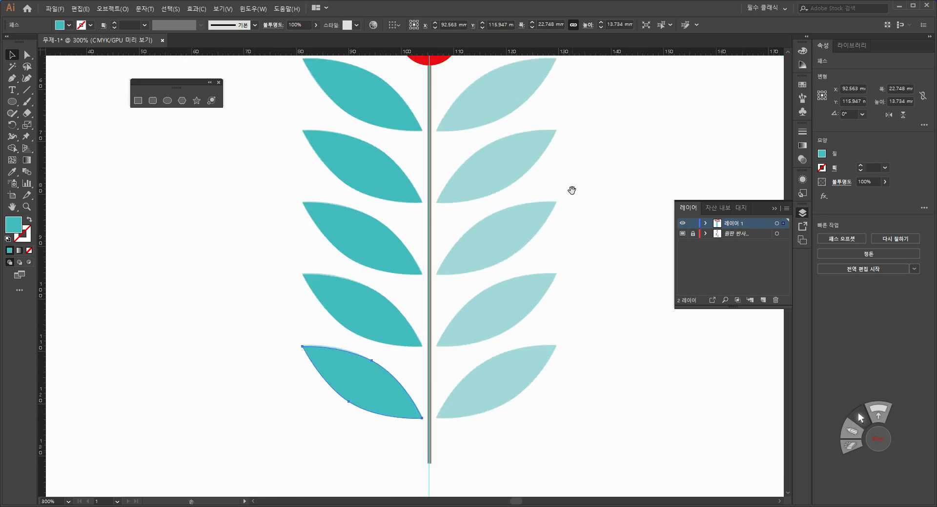
drag(571, 192, 527, 265)
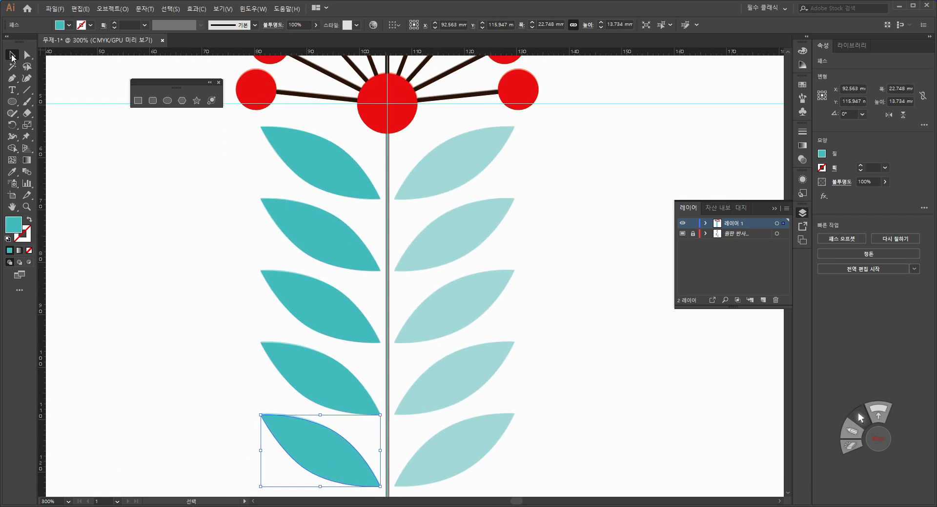
click(187, 185)
drag(244, 136, 362, 476)
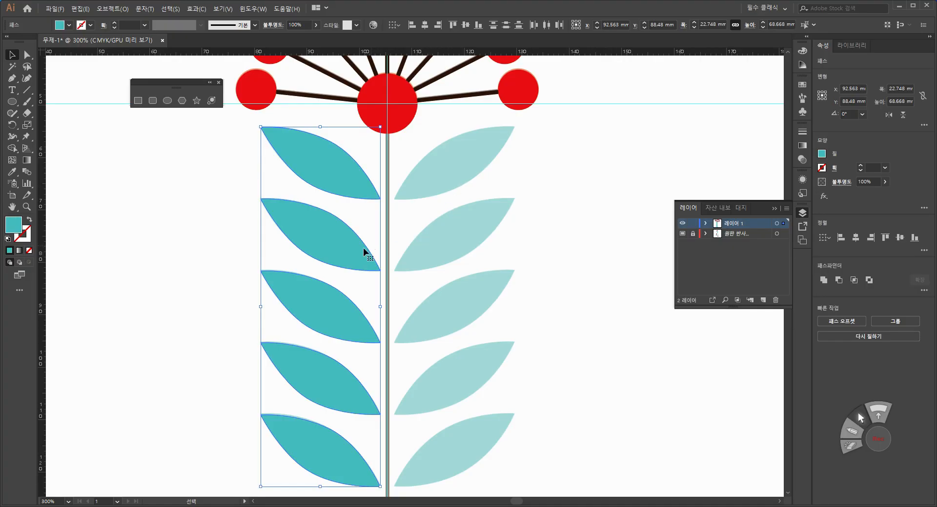
click(13, 129)
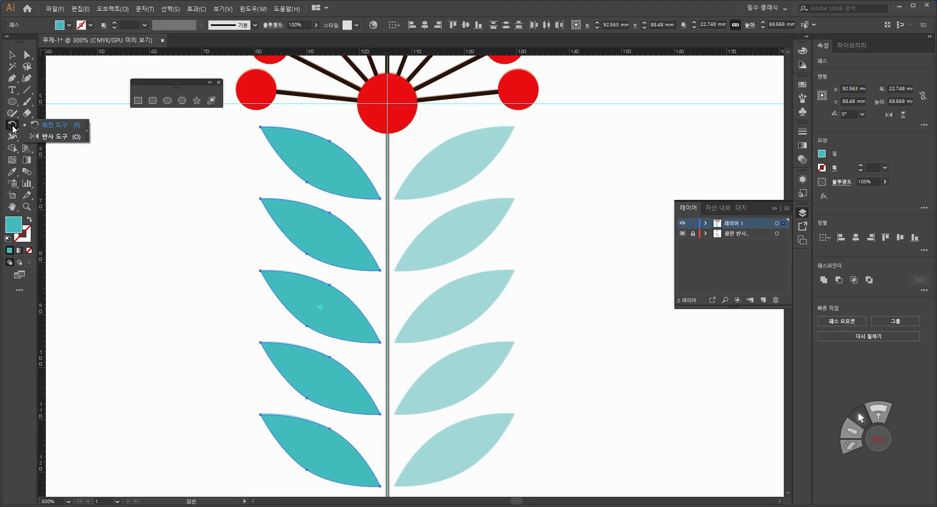
click(88, 134)
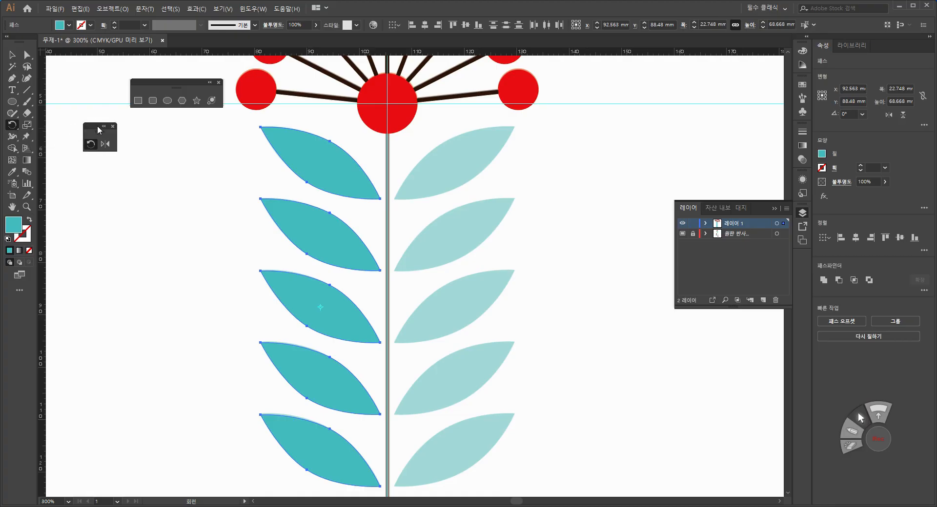
click(122, 140)
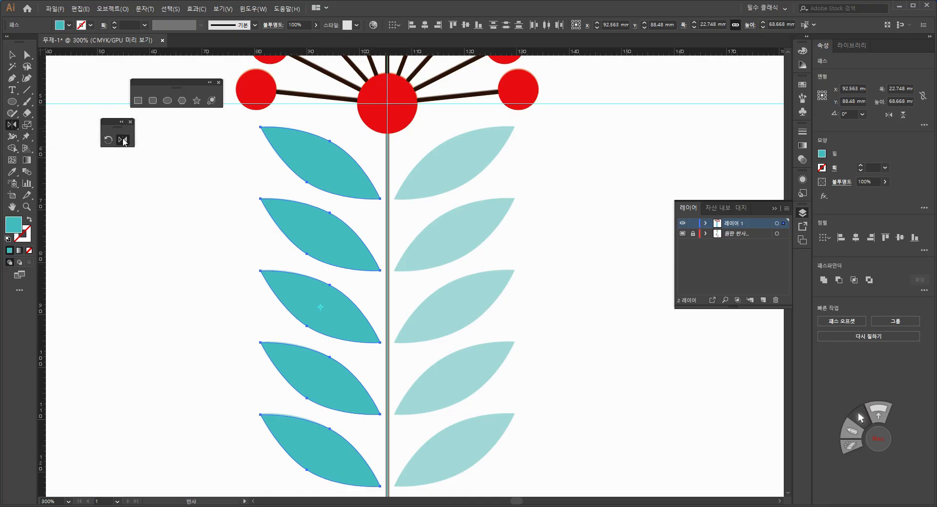
alt+click(387, 153)
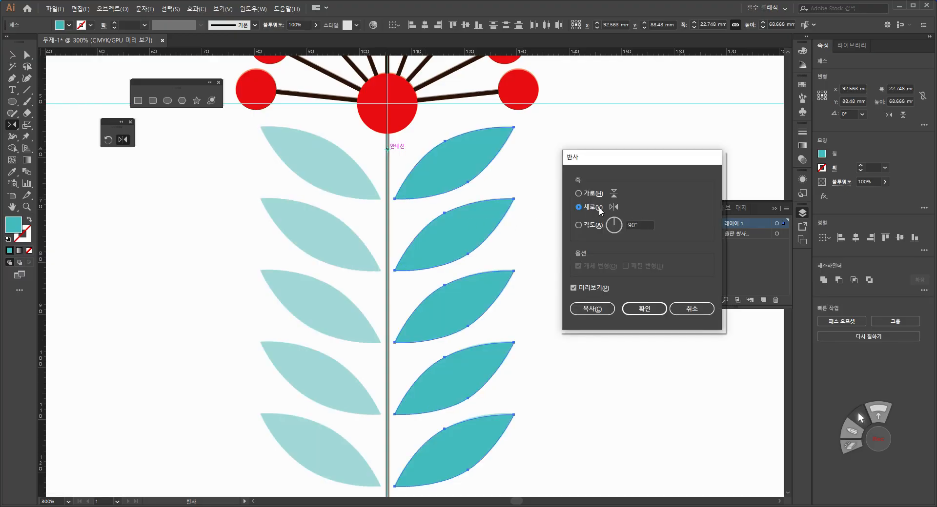
click(594, 310)
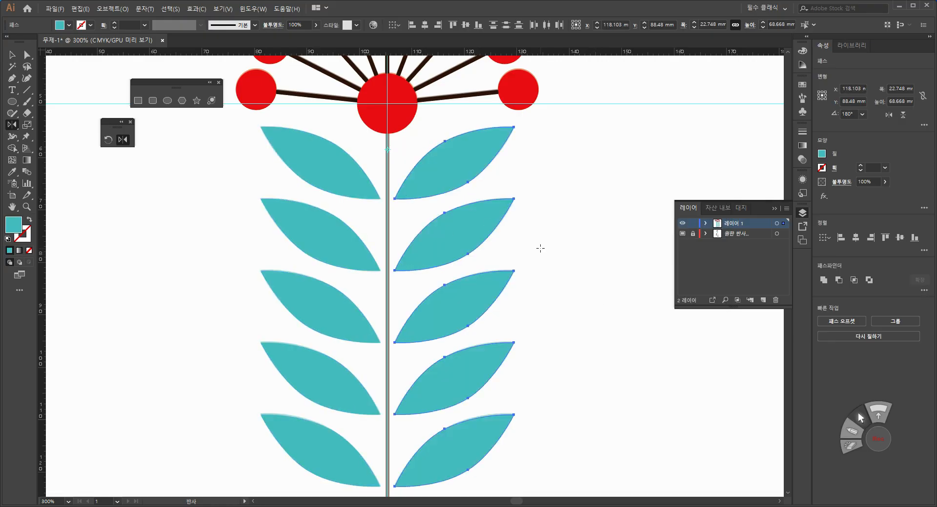
key(v)
click(596, 265)
key(o)
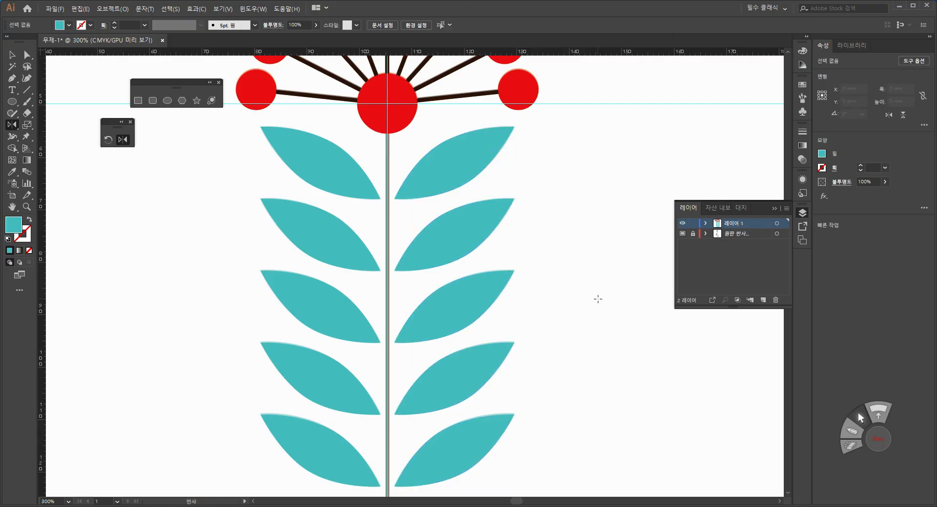
Draw a straight teal-stroked stem about 76 mm long without fill, from the red centre circle down to the template stem's lower end
scroll(598, 299, down, 1)
scroll(412, 397, down, 2)
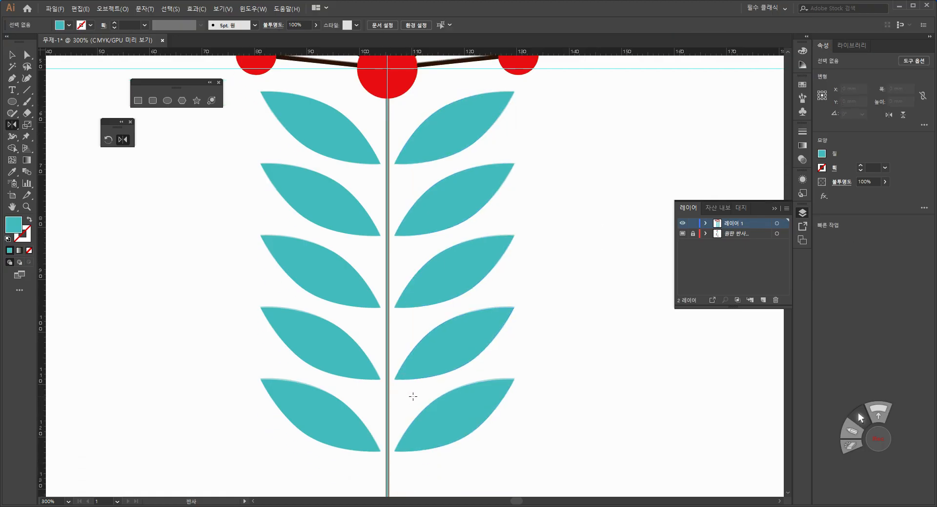
scroll(418, 391, down, 1)
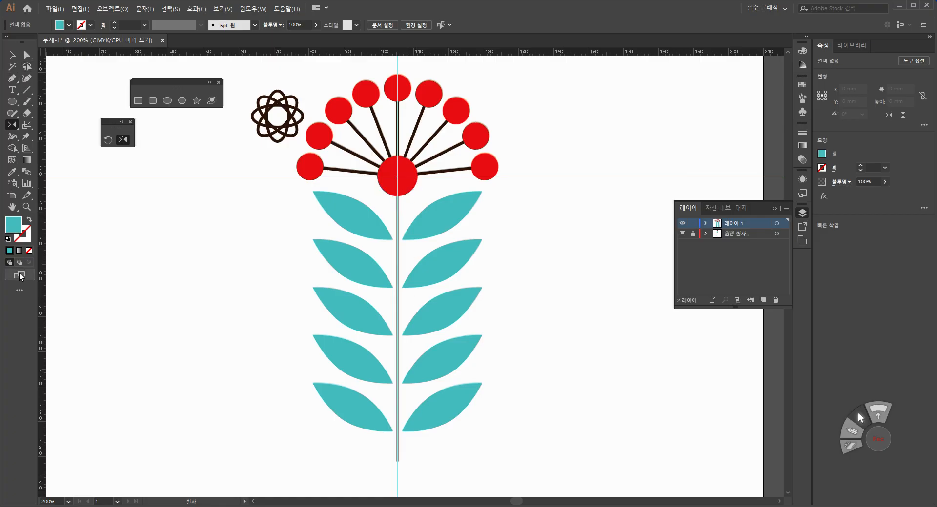
click(29, 221)
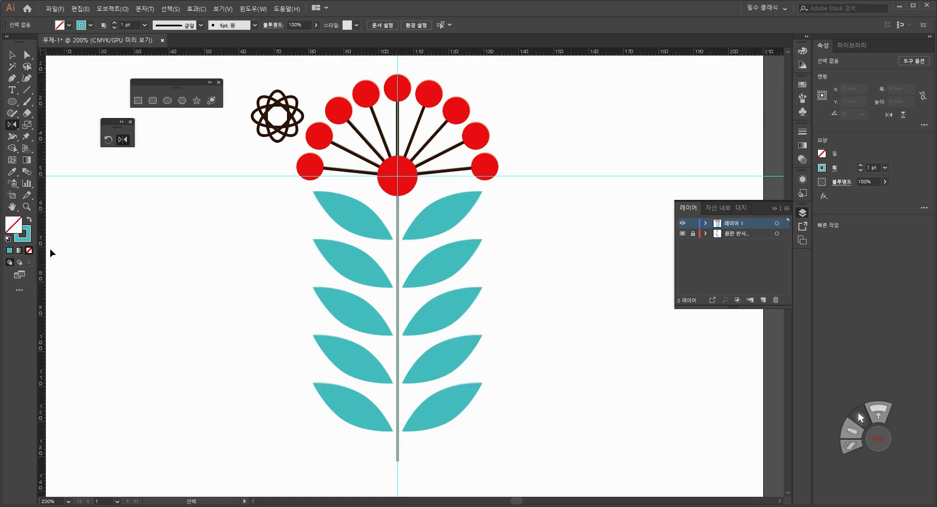
click(12, 80)
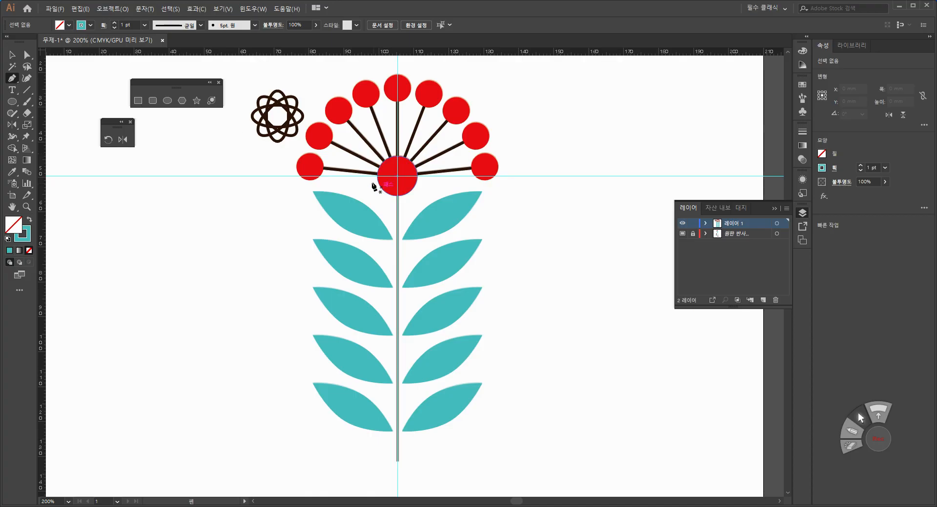
click(398, 196)
click(398, 461)
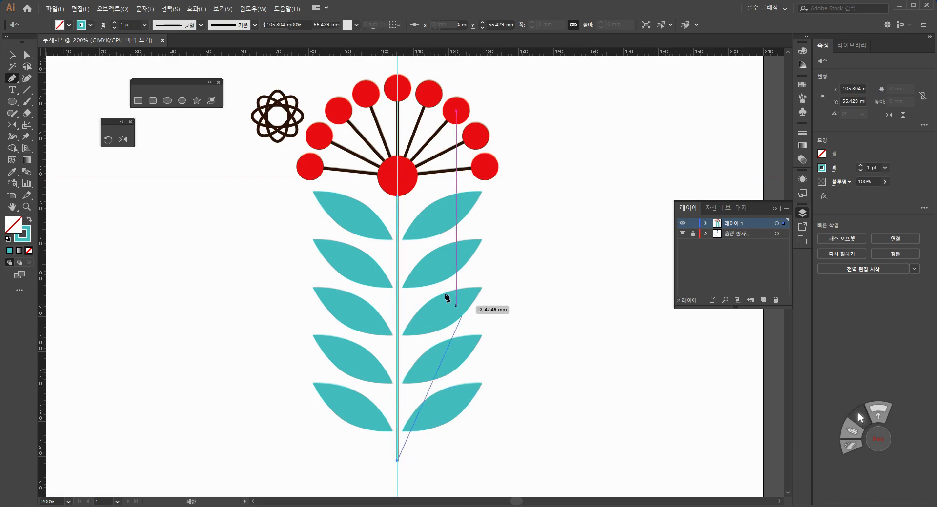
key(v)
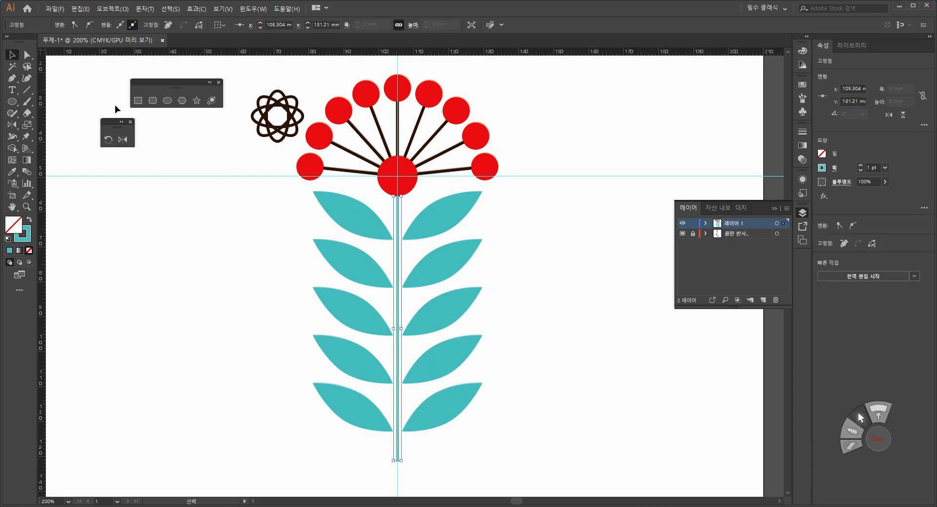
Set the main stem's stroke weight to 2 pt, and delete the dark brown ellipse motif beside the flower
click(397, 288)
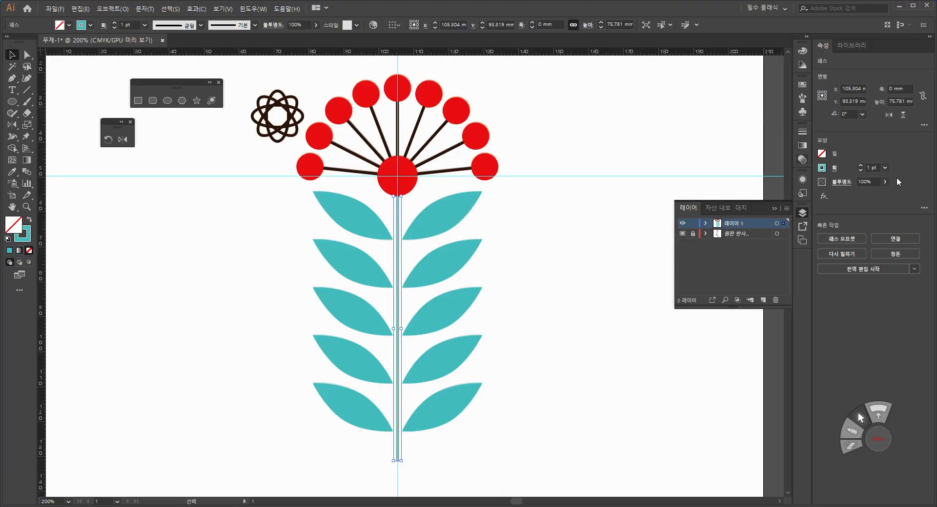
click(884, 168)
click(896, 221)
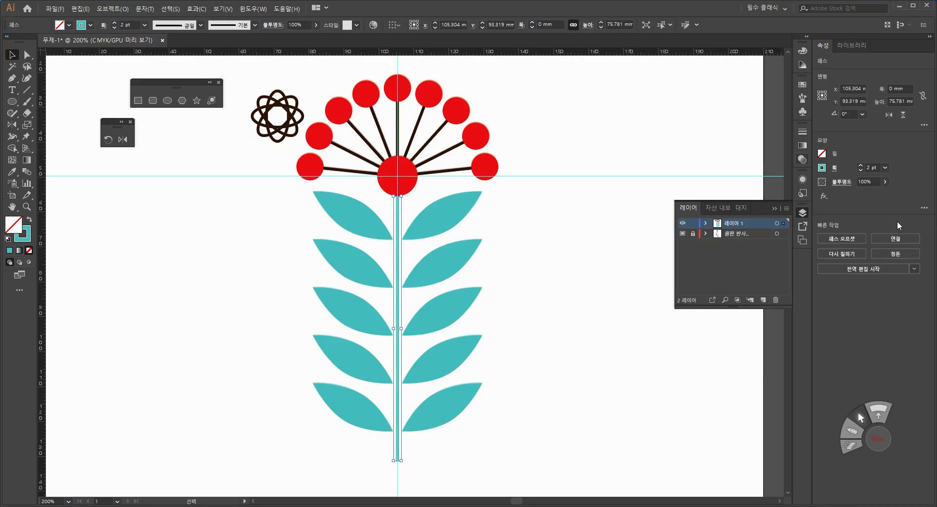
click(548, 227)
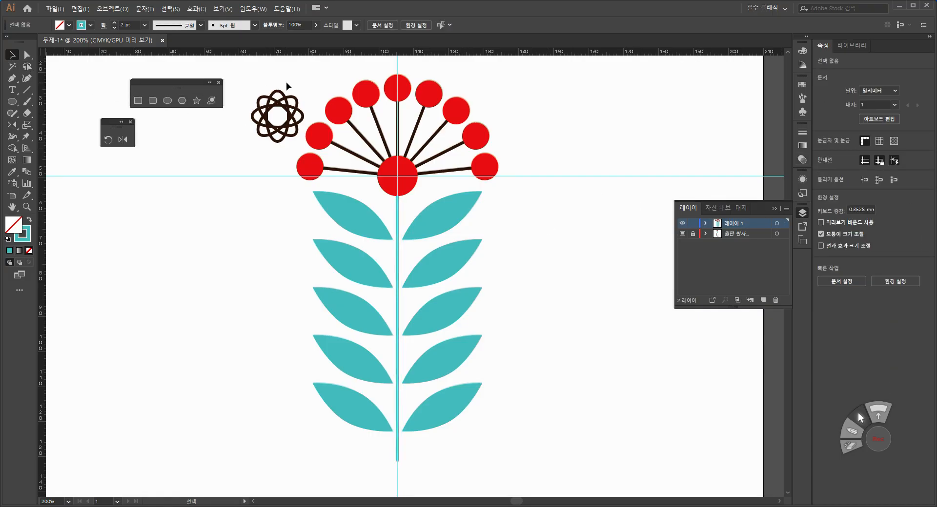
click(295, 119)
key(Delete)
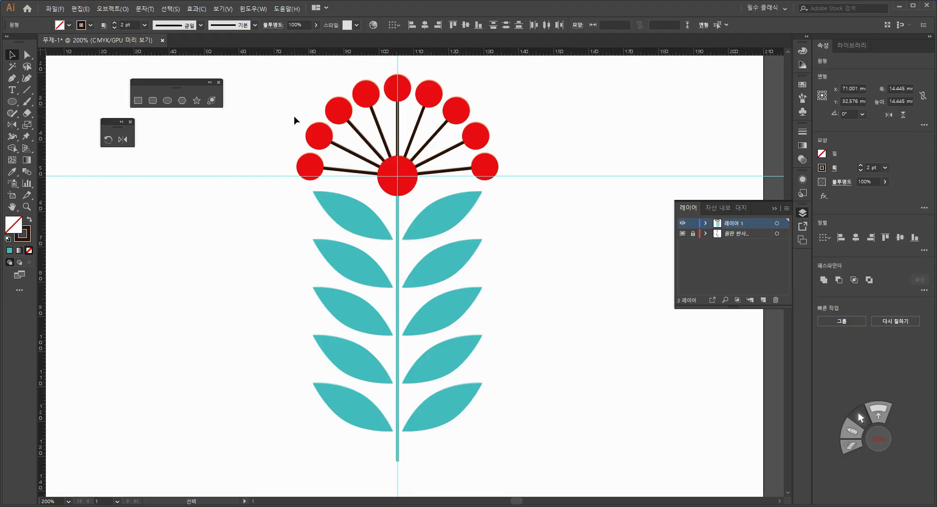
Place a vertical guide along the centre of the template's upright tulip in the lower half of the page
scroll(534, 256, down, 2)
scroll(532, 247, down, 15)
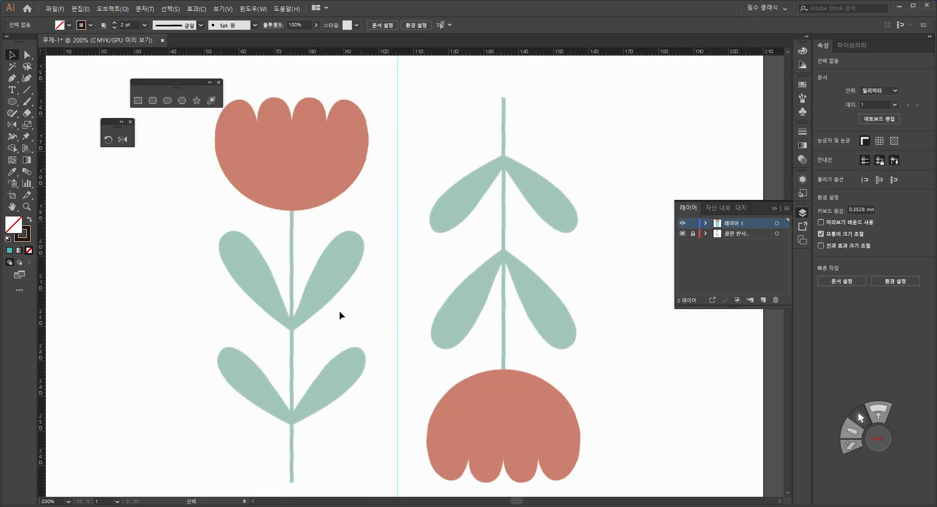
drag(42, 303, 292, 123)
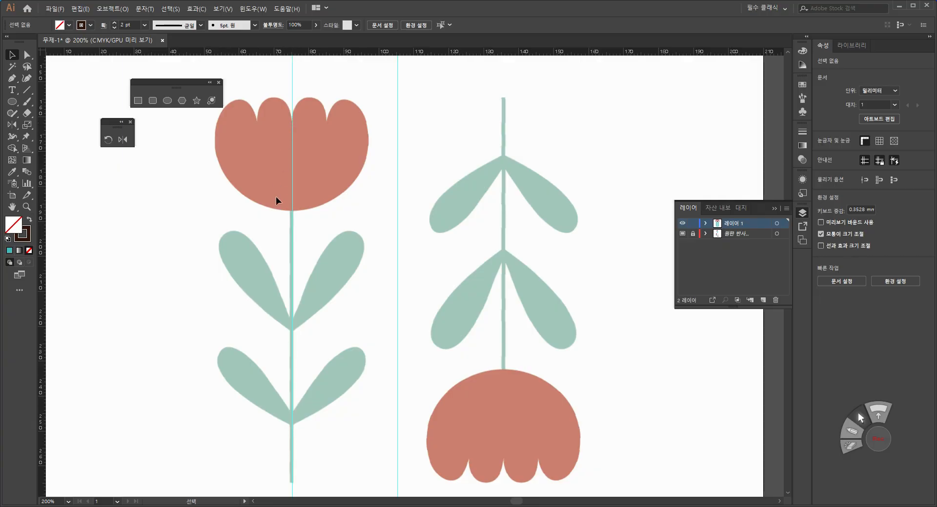
Unlock the guides, shift the tulip's vertical guide slightly to X 74.979 mm on its exact centre, and lock the guides again
scroll(276, 204, up, 2)
drag(238, 182, 259, 365)
right_click(355, 162)
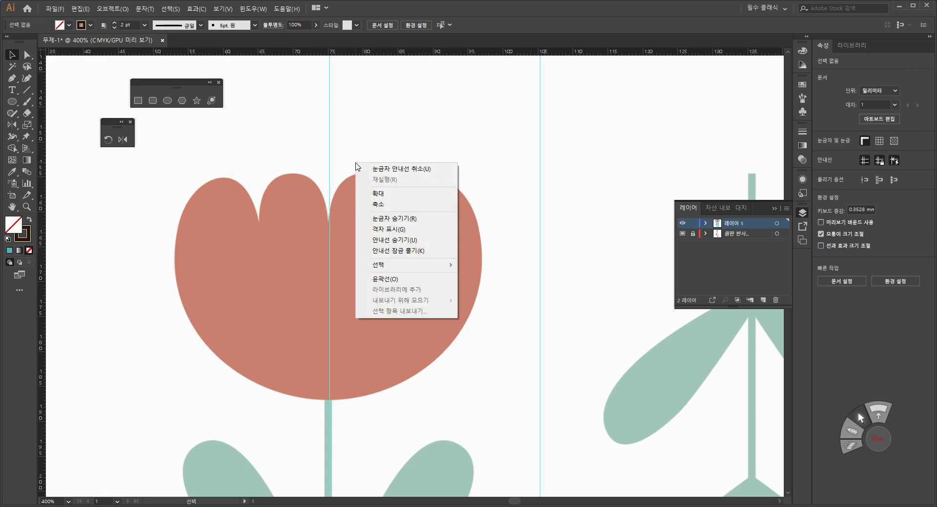
click(393, 250)
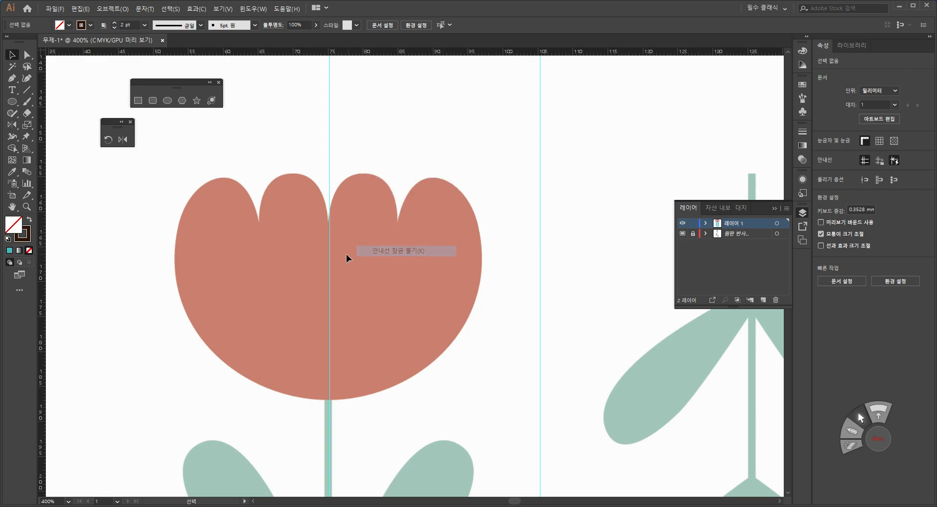
drag(328, 224, 326, 226)
right_click(327, 227)
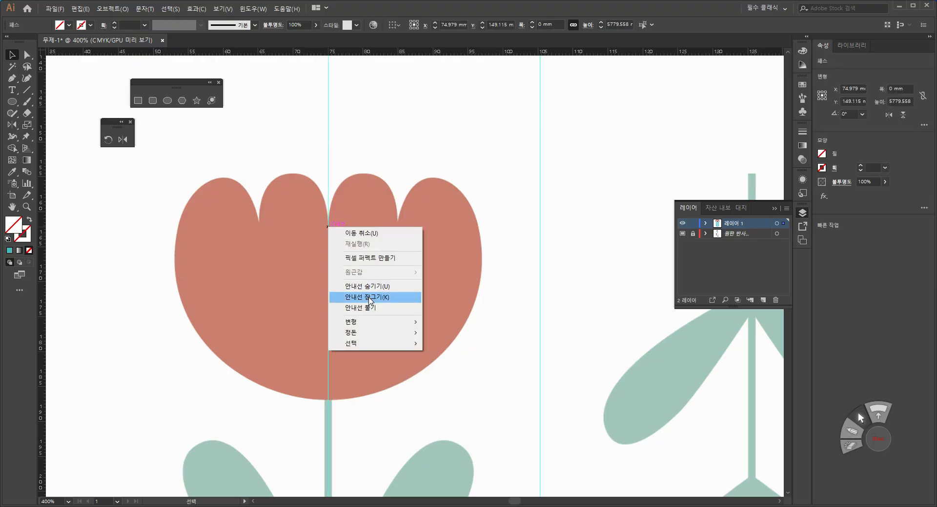
click(404, 295)
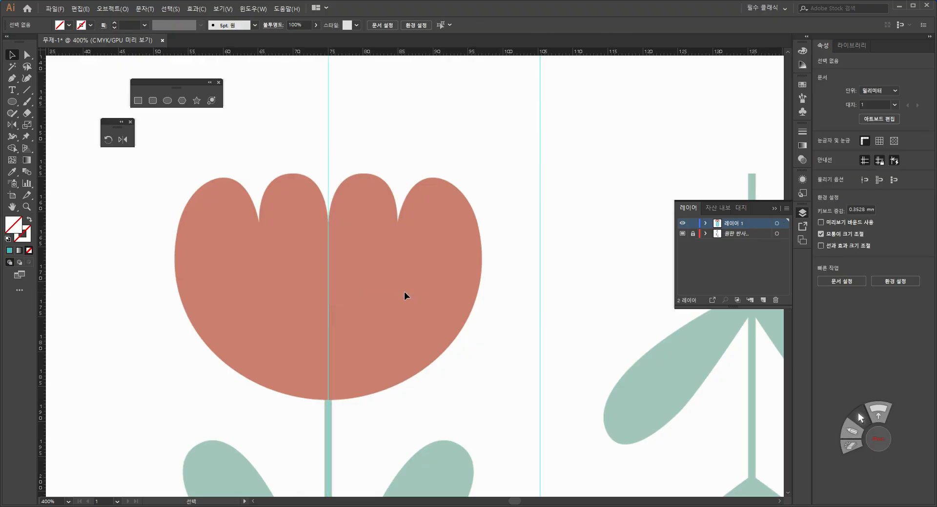
Set the stroke colour for new shapes to red
click(90, 26)
click(34, 41)
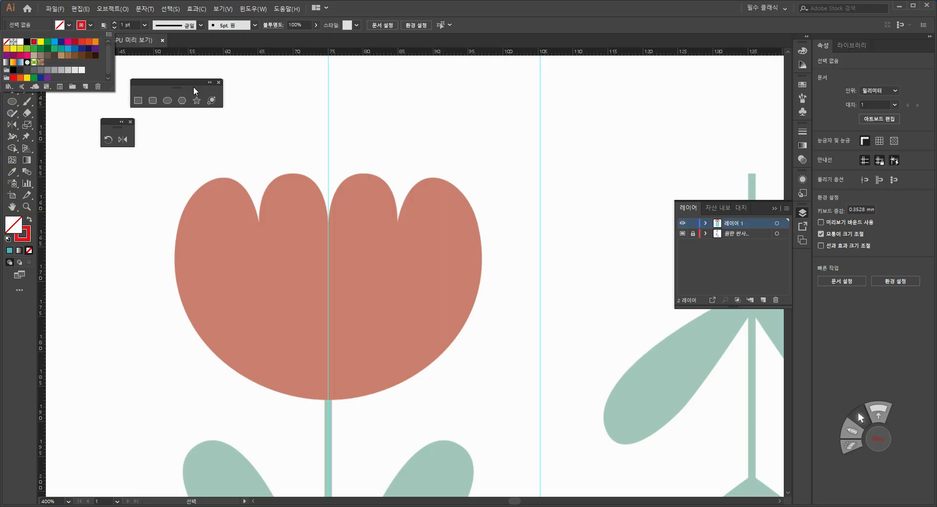
click(245, 137)
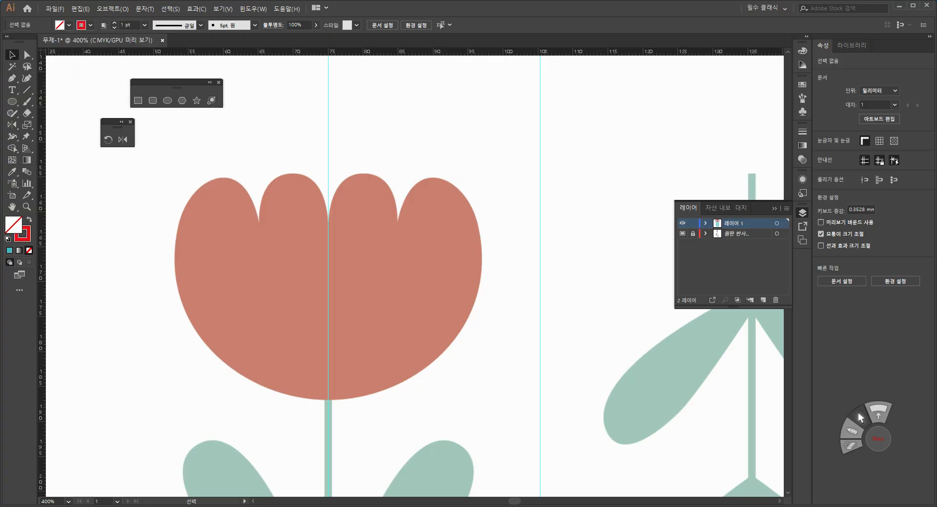
Trace the left half of the tulip head with the Pen tool, about 32 mm high, starting and ending on the centre guide
key(p)
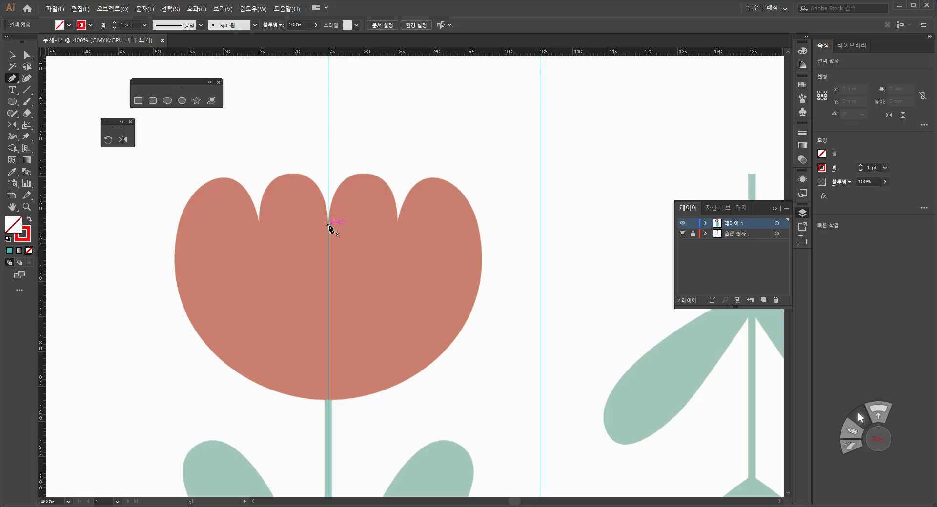
click(328, 225)
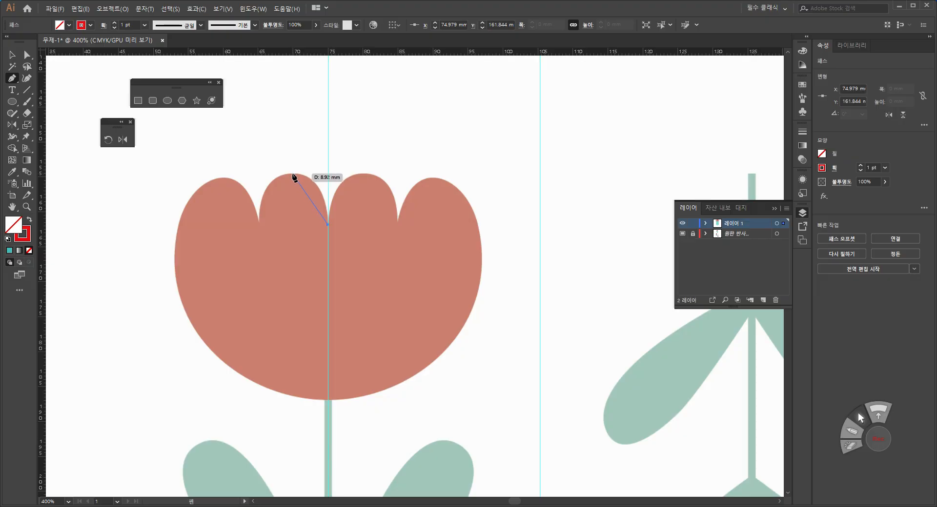
drag(292, 173, 259, 174)
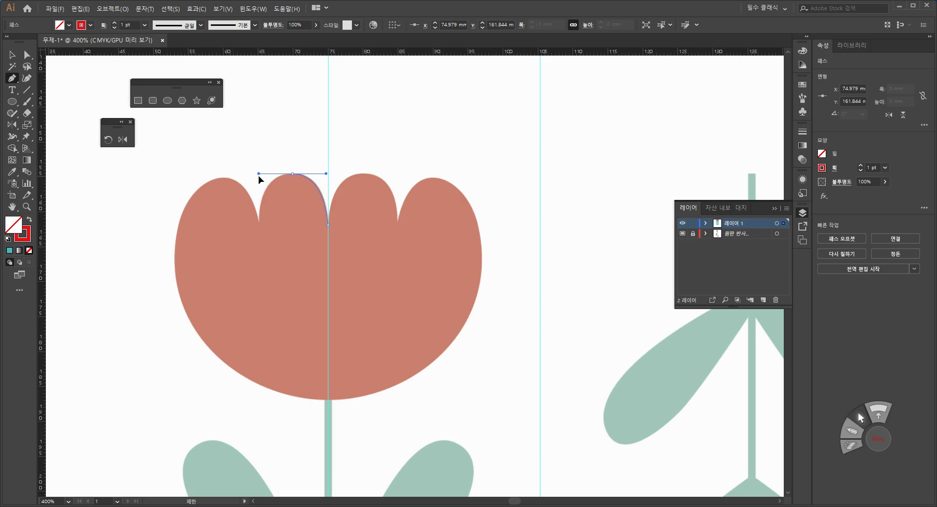
click(260, 223)
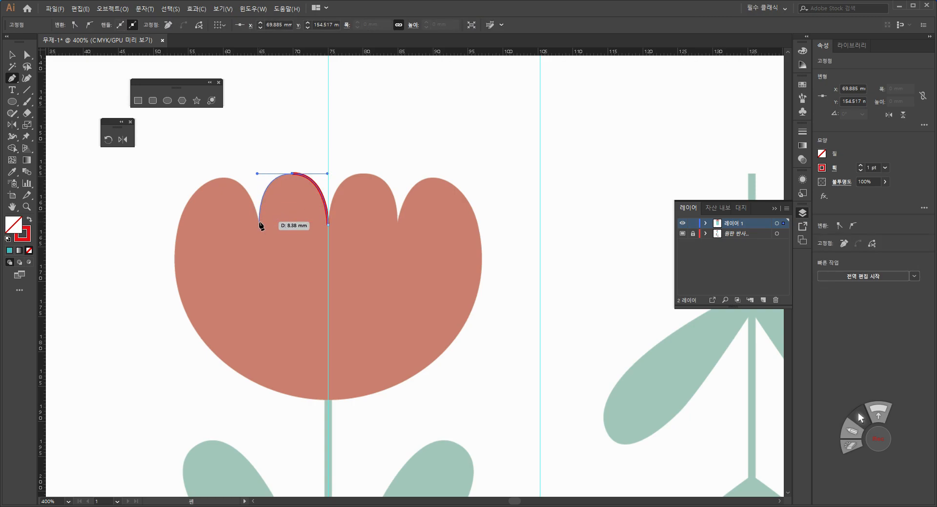
drag(259, 222, 198, 178)
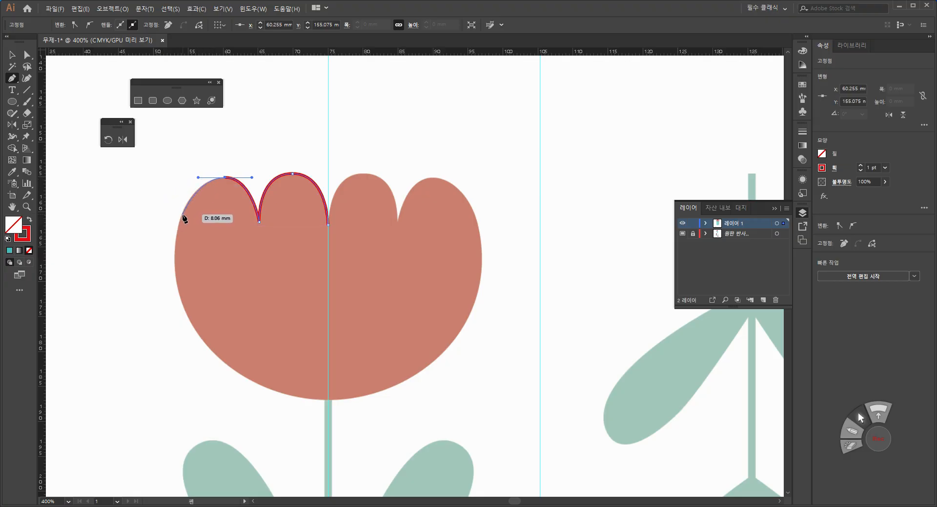
click(182, 215)
drag(179, 226, 177, 229)
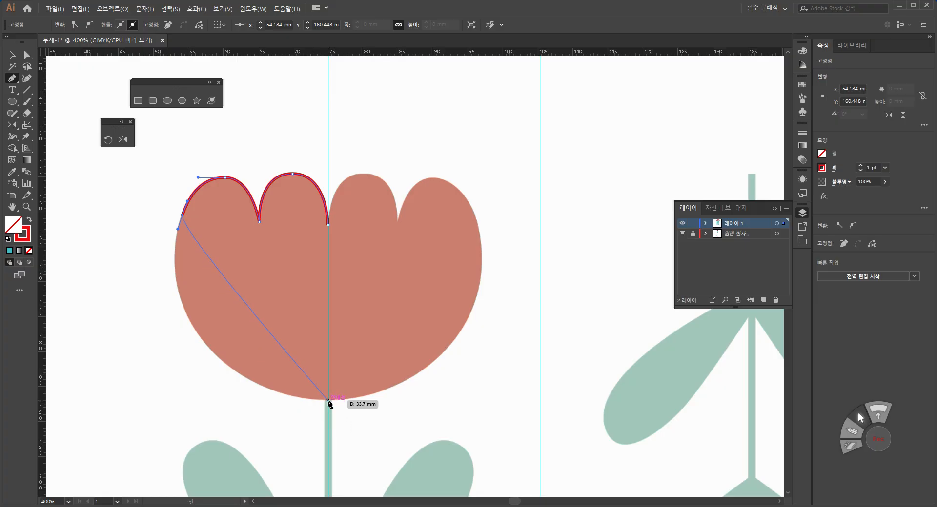
drag(328, 400, 490, 400)
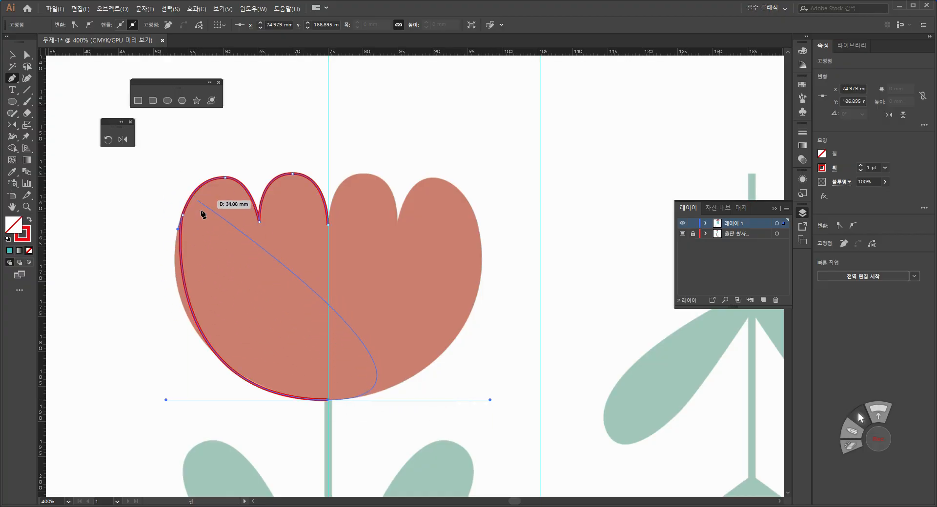
Adjust the half outline's outer side anchor and the curve handles down to the bottom anchor so the curve follows the template's tulip edge
click(28, 55)
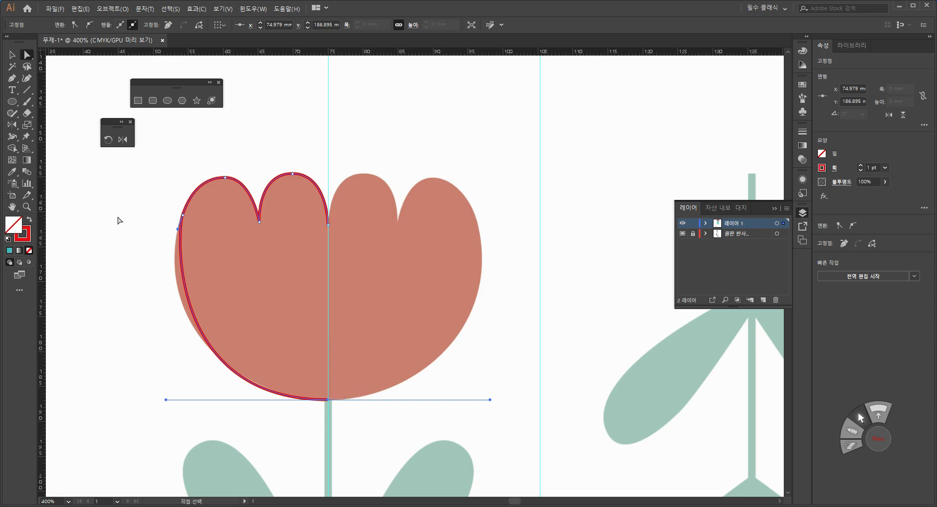
click(183, 216)
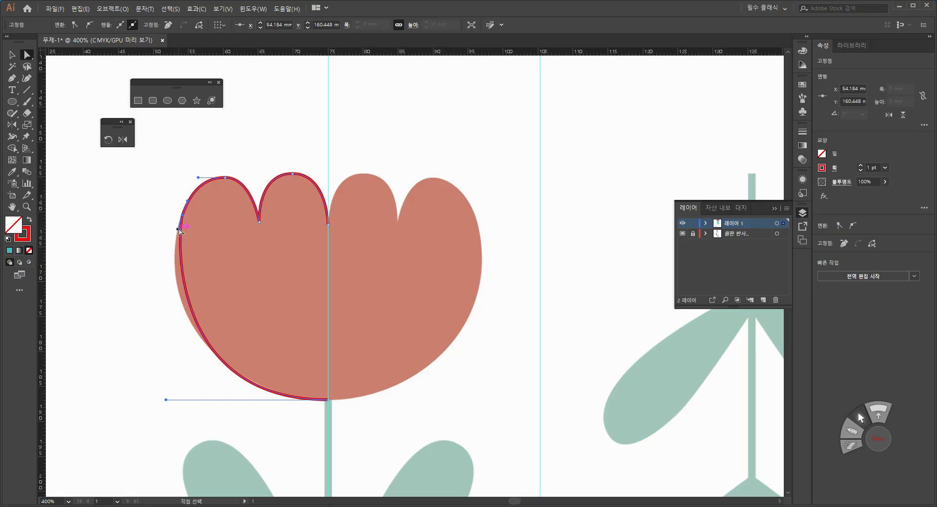
drag(178, 229, 169, 254)
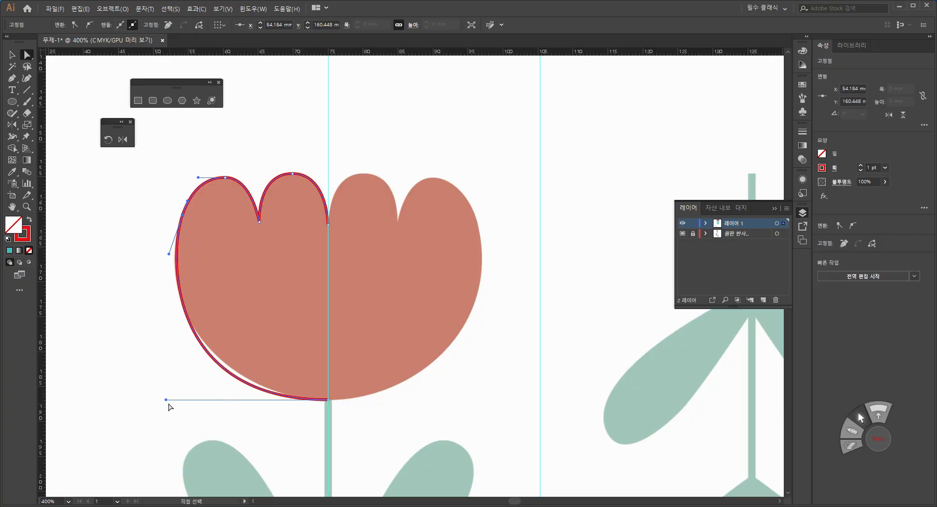
drag(166, 400, 177, 398)
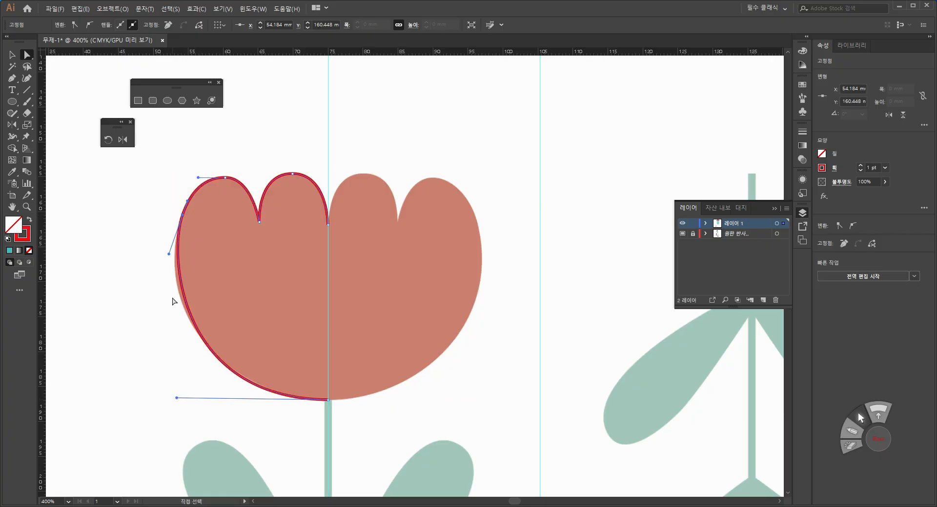
drag(184, 215, 177, 223)
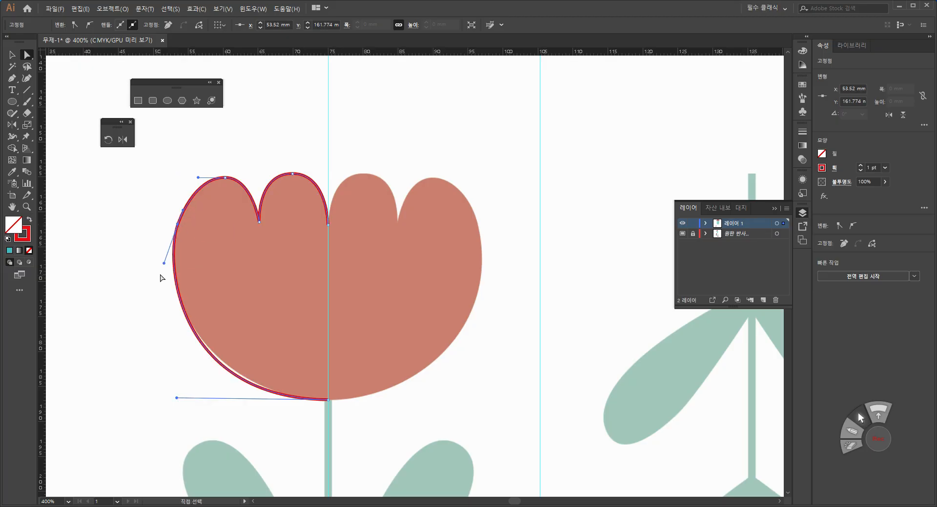
drag(164, 263, 167, 262)
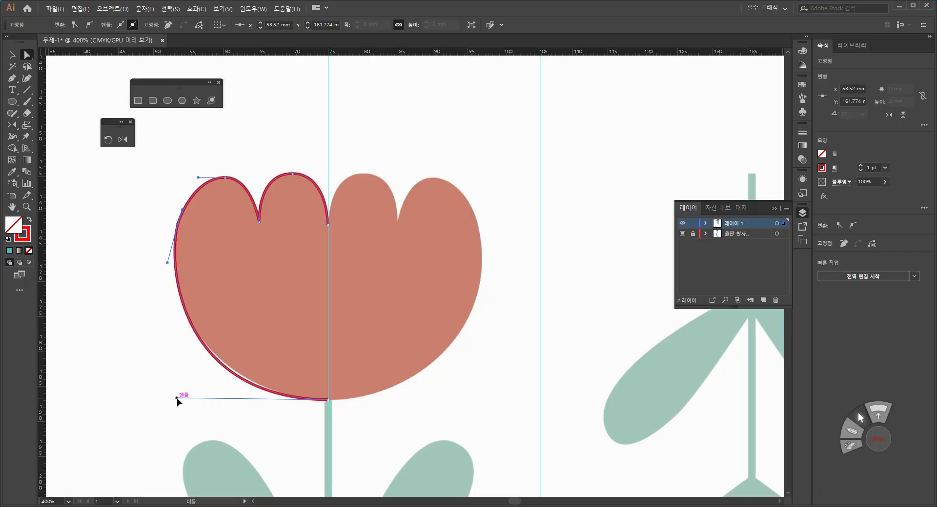
drag(177, 398, 184, 400)
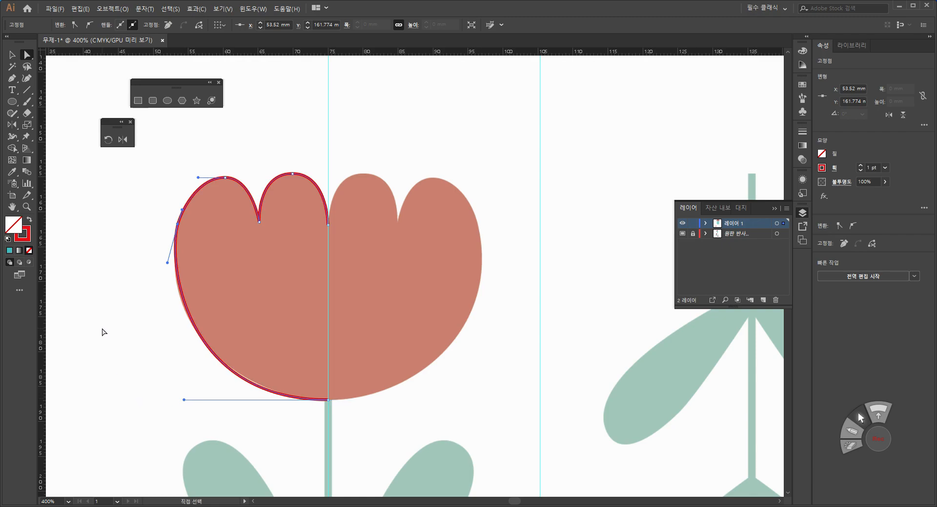
drag(184, 213, 181, 207)
click(98, 208)
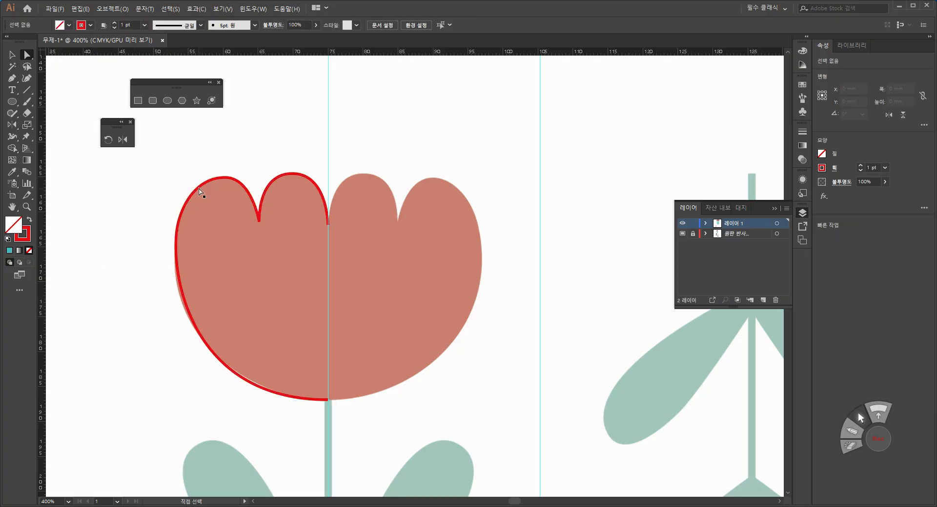
Reflect a copy of the left tulip half across the vertical centre guide, using the vertical axis at 90°
click(12, 54)
drag(174, 147, 311, 434)
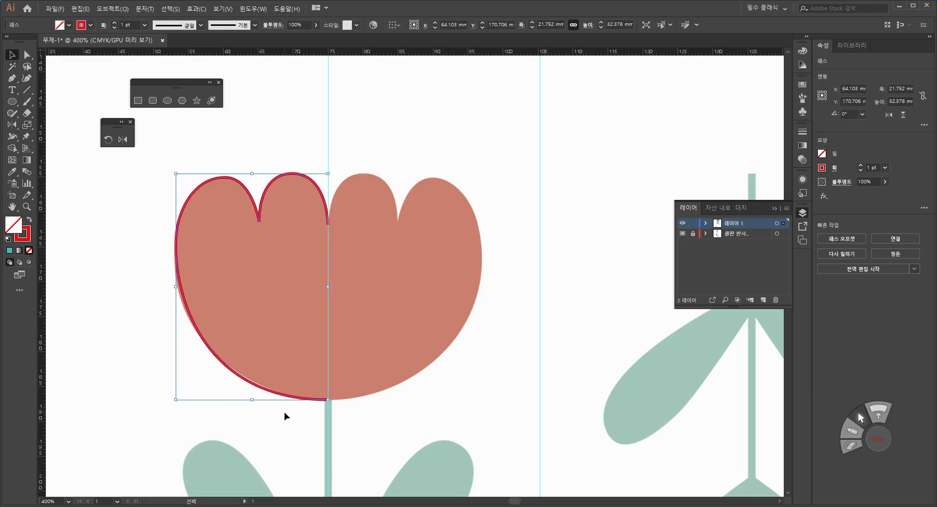
click(123, 140)
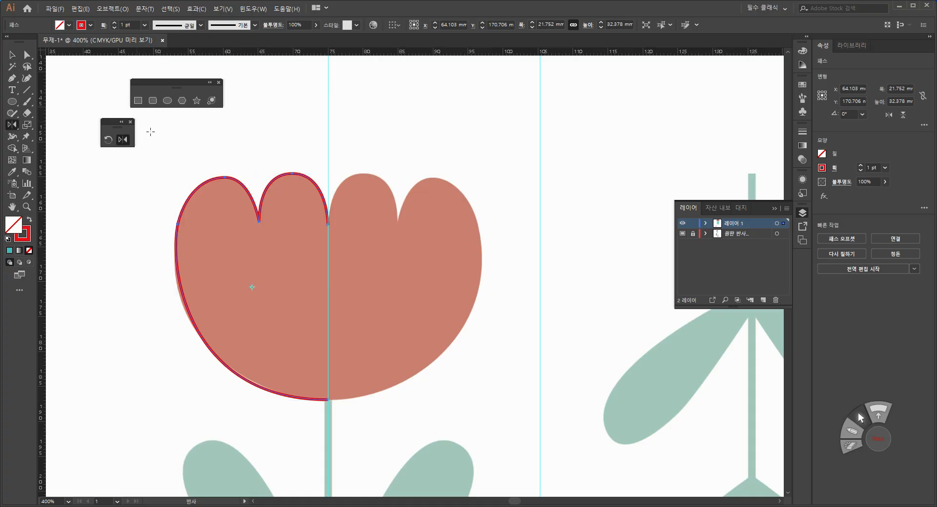
alt+click(327, 108)
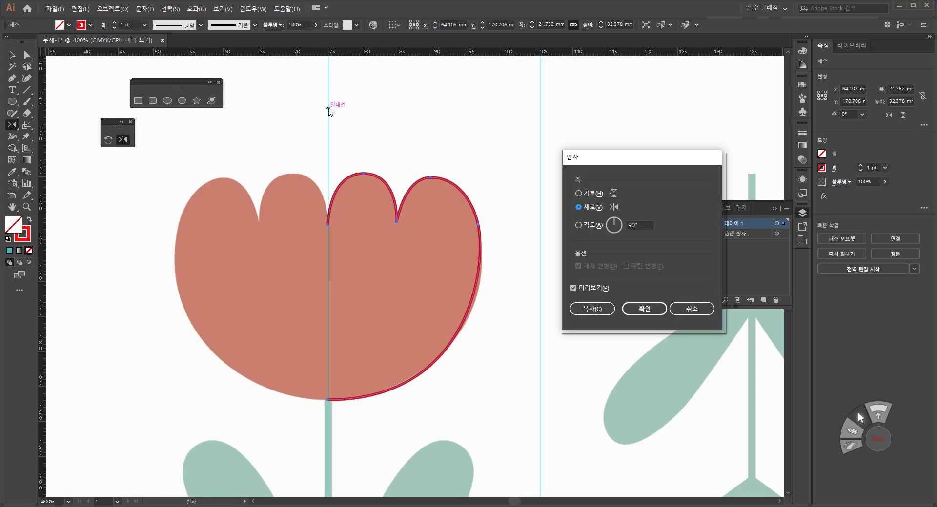
click(606, 308)
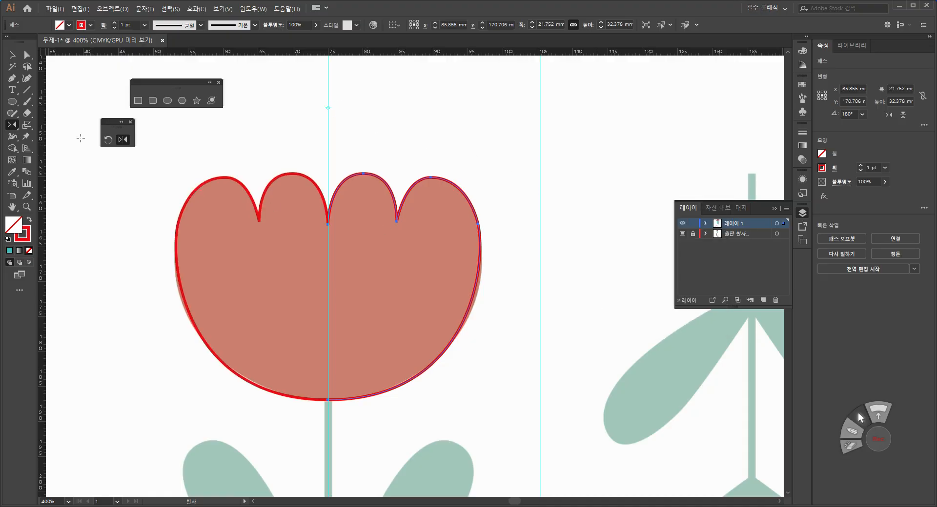
Fill the right tulip half with yellow and the left half with cyan blue
click(11, 55)
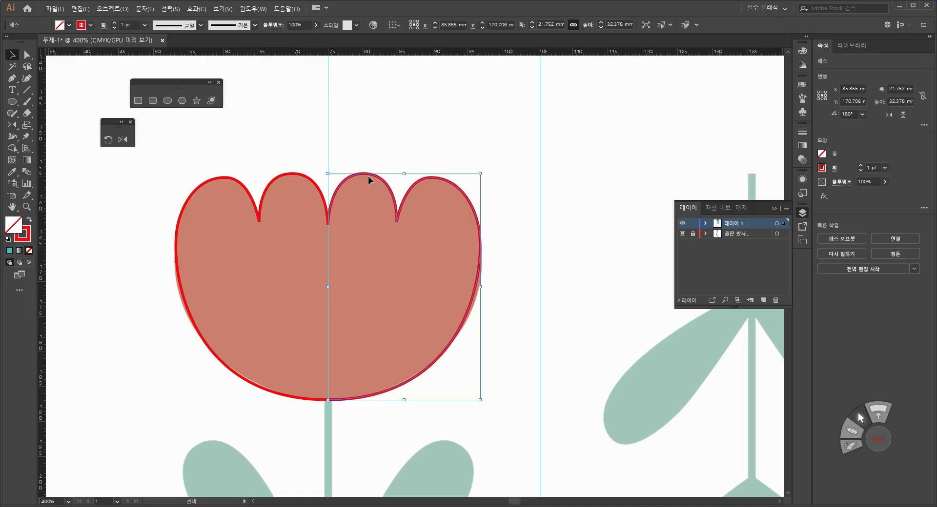
click(60, 24)
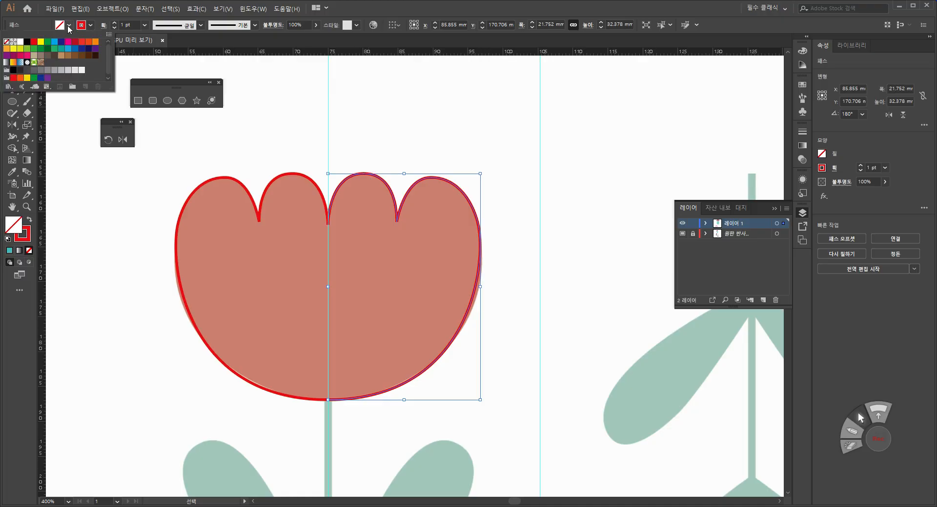
click(40, 42)
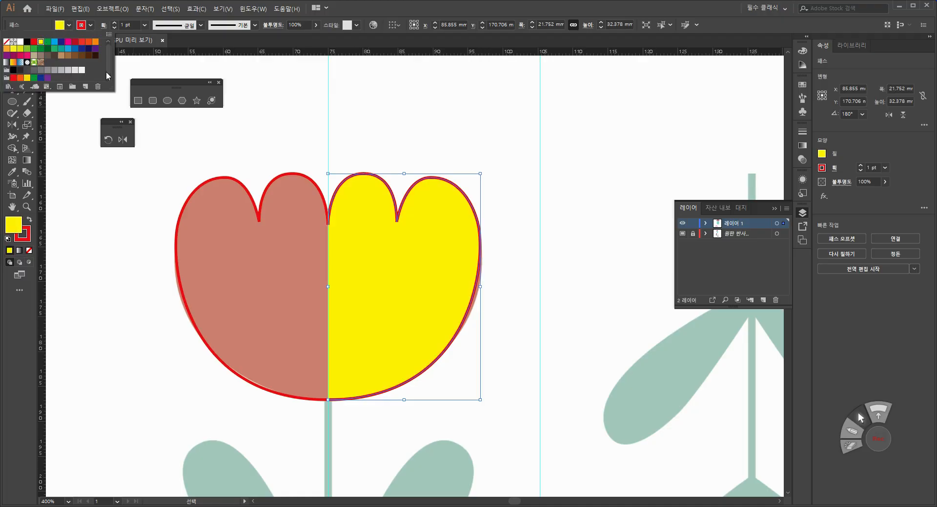
click(286, 174)
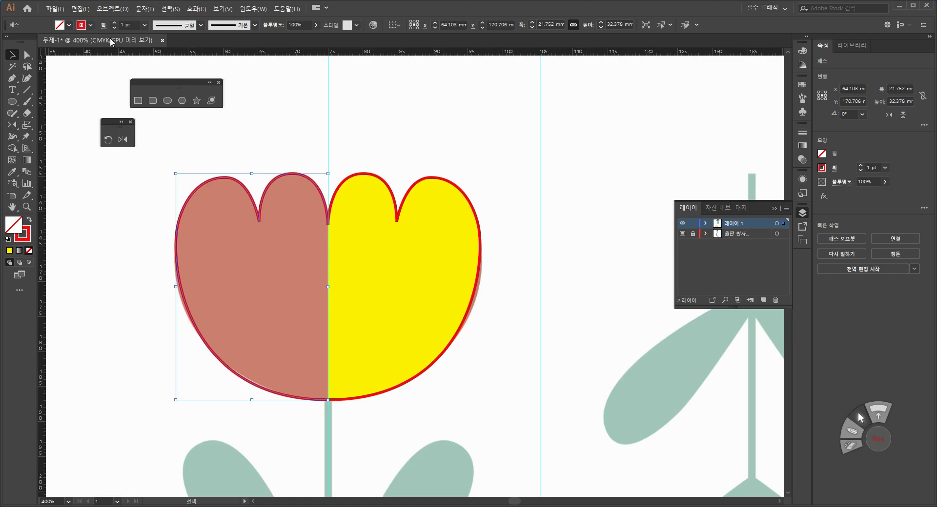
click(69, 25)
click(54, 41)
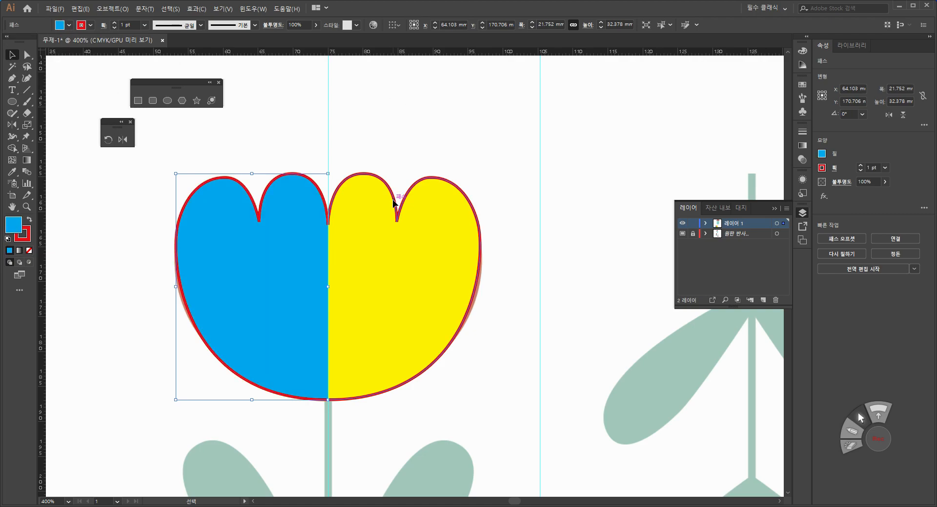
click(402, 213)
click(274, 159)
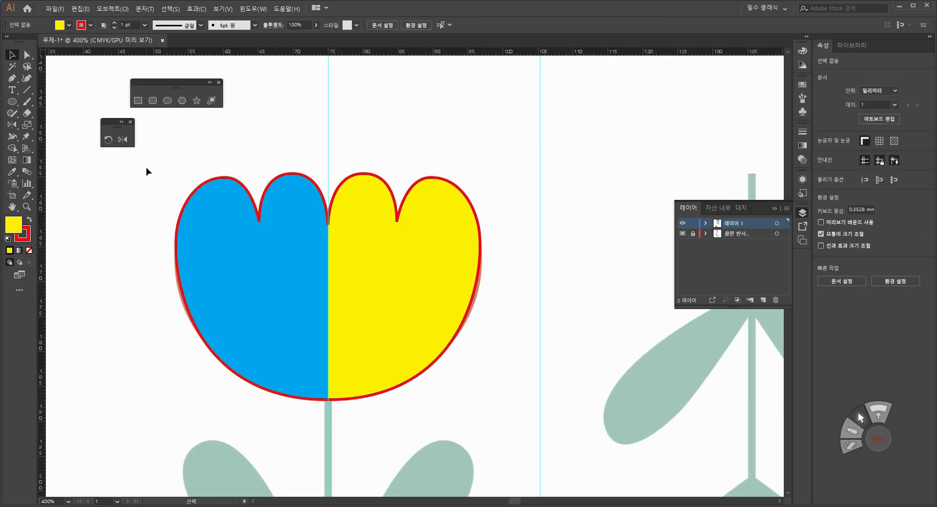
Merge both tulip halves into a single yellow shape with the Shape Builder tool
drag(147, 168, 486, 350)
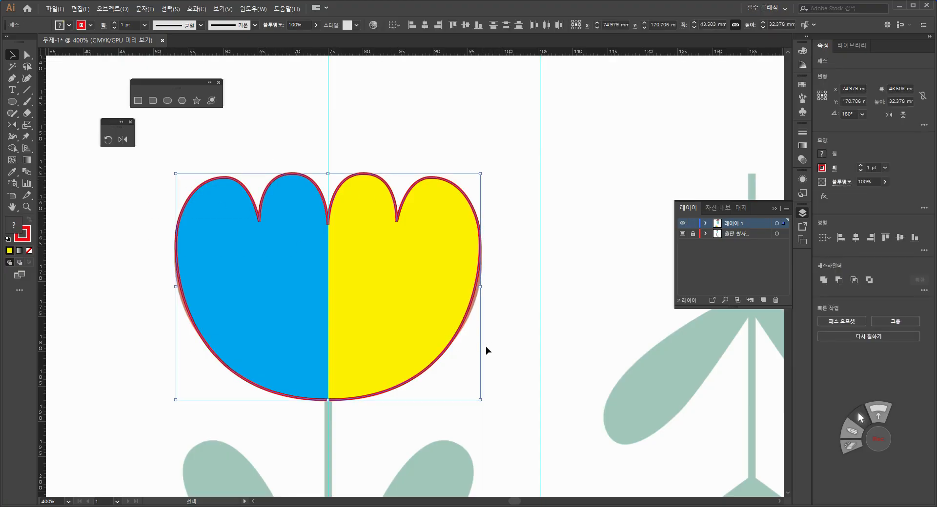
click(11, 149)
drag(267, 288, 384, 292)
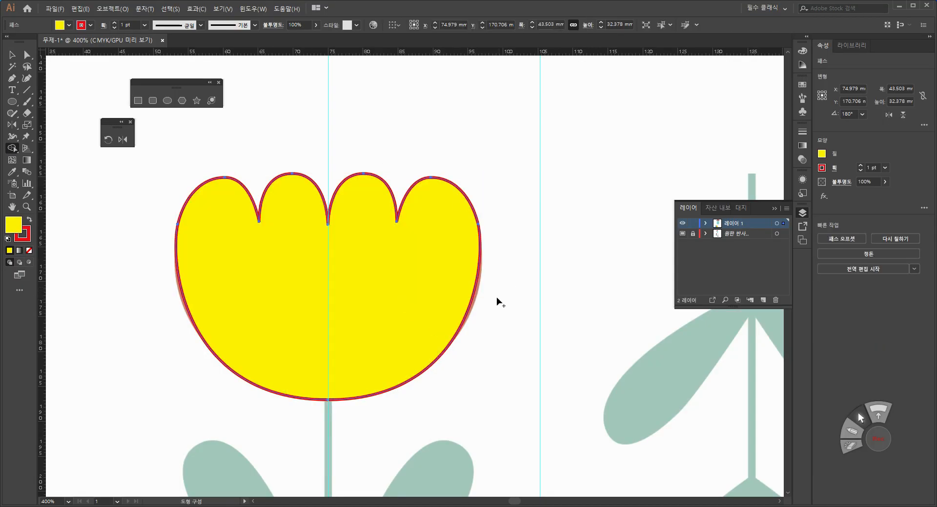
Trace the template's upper left leaf below the tulip with the Pen tool, closing the shape along the vertical centre guide
scroll(479, 271, down, 5)
alt+scroll(459, 266, down, 2)
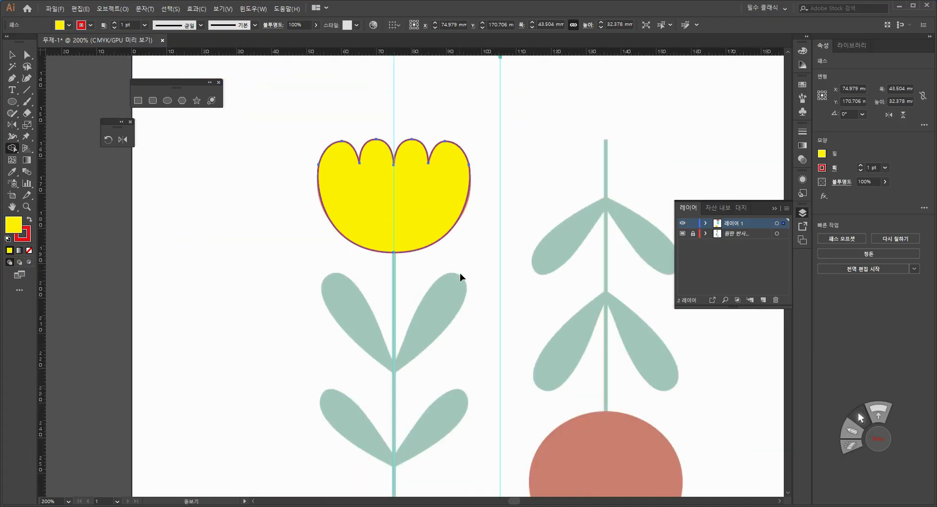
drag(469, 307, 425, 268)
alt+scroll(414, 293, up, 2)
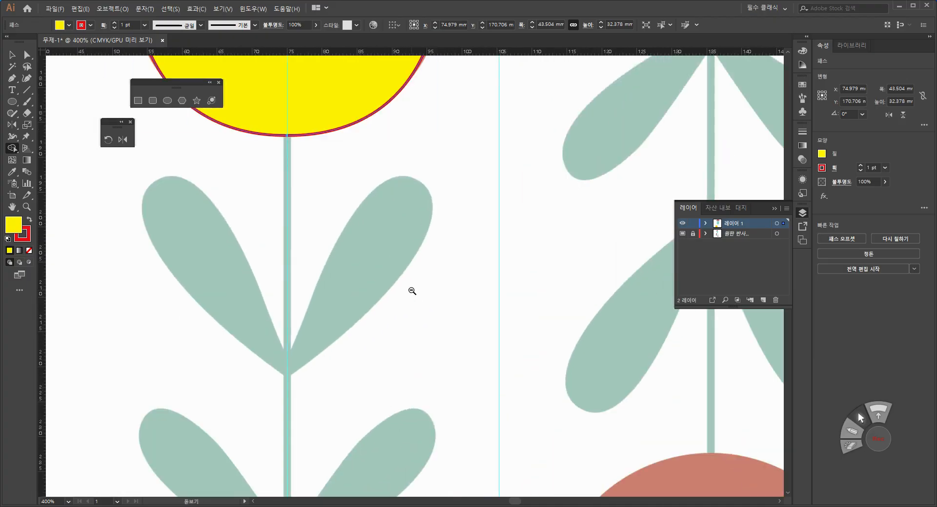
drag(337, 252, 344, 167)
drag(174, 84, 124, 81)
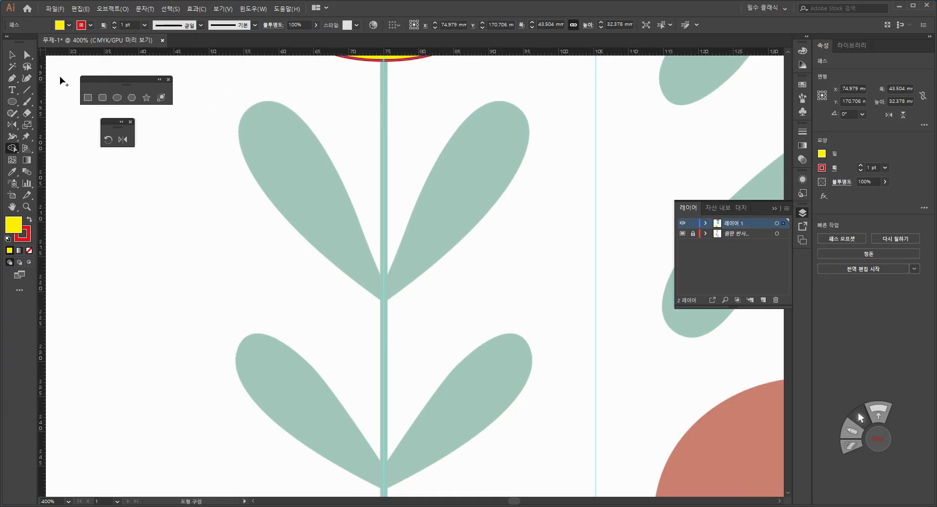
click(11, 78)
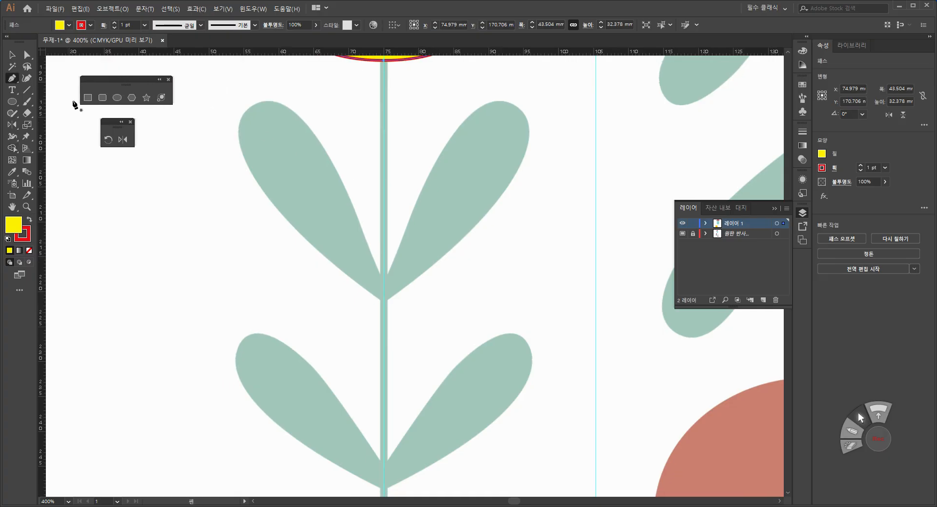
click(383, 284)
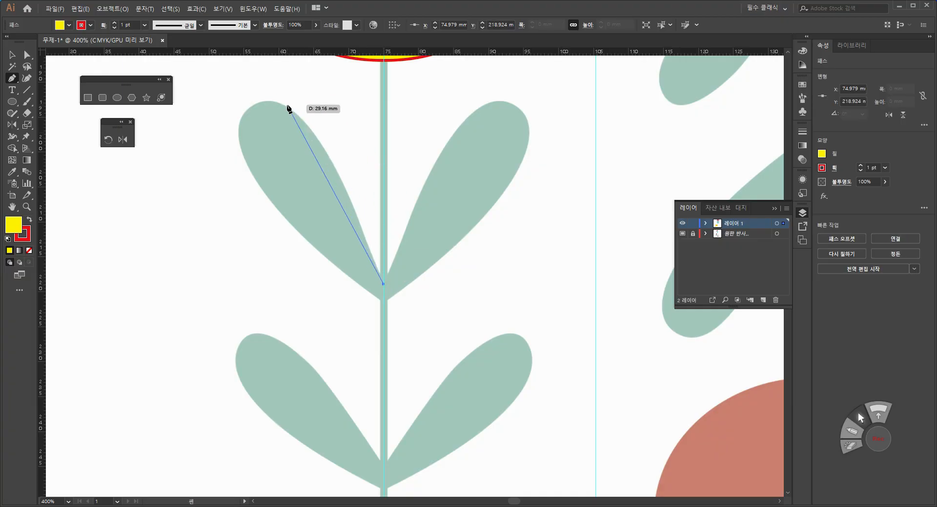
drag(303, 120, 271, 95)
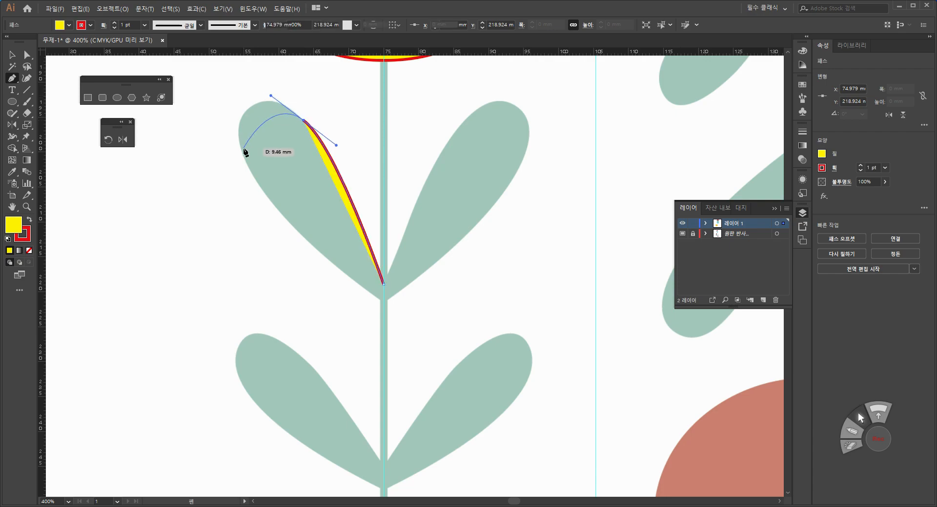
drag(240, 145, 240, 201)
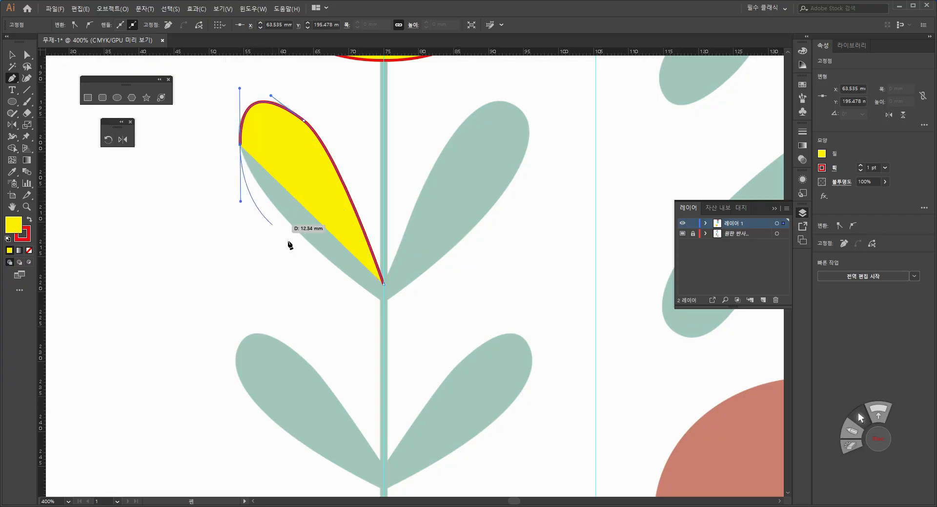
click(383, 300)
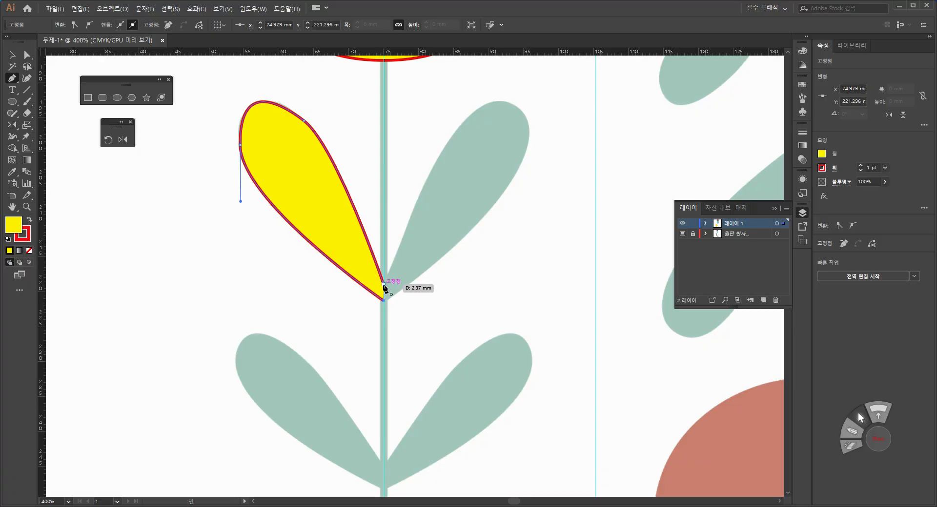
click(384, 288)
ctrl+click(210, 255)
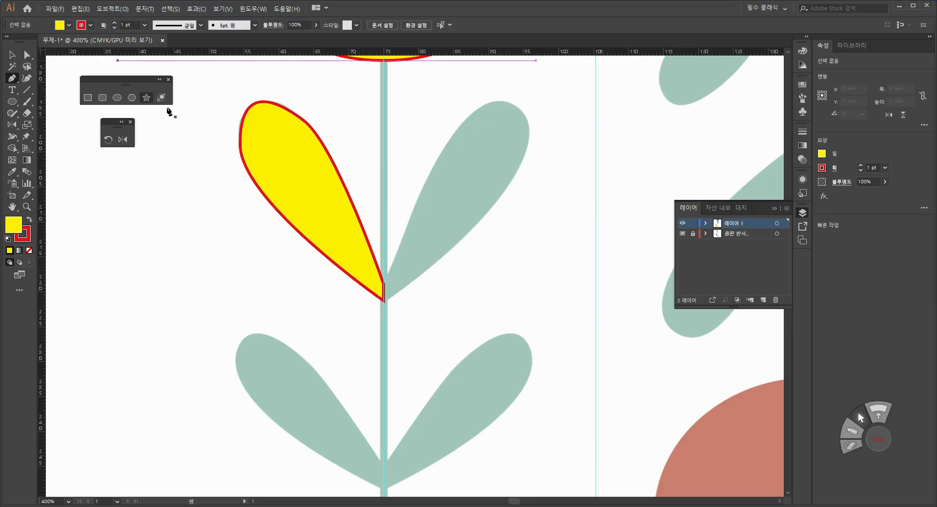
Adjust the upper left leaf's outer anchor and the handles around its rounded tip to match the template
click(29, 56)
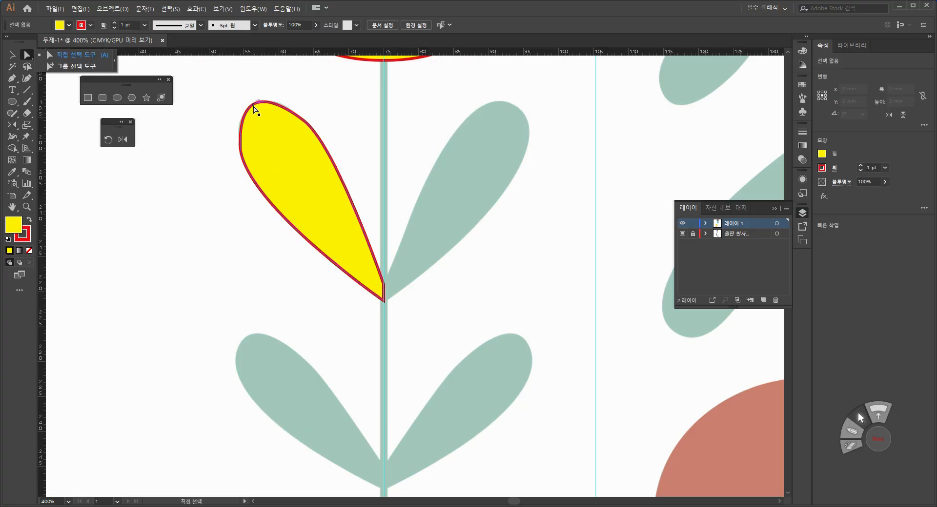
click(253, 144)
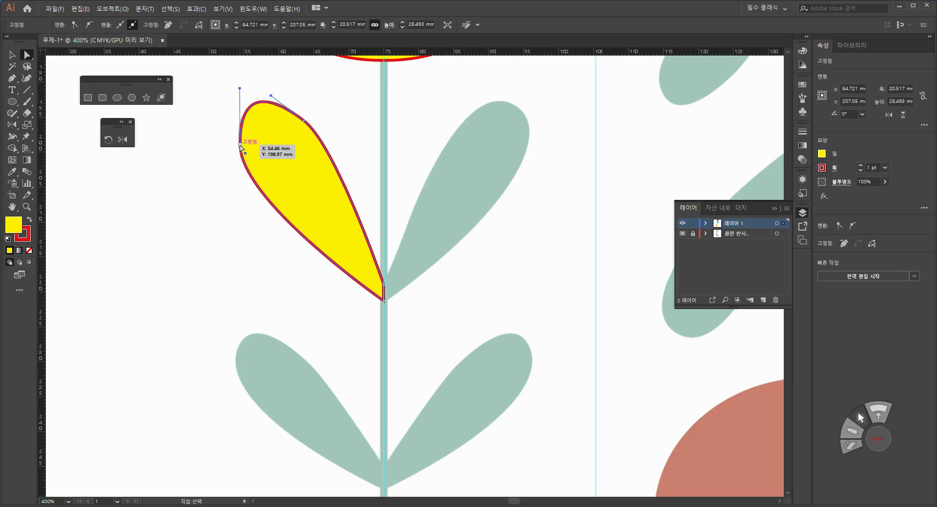
click(240, 144)
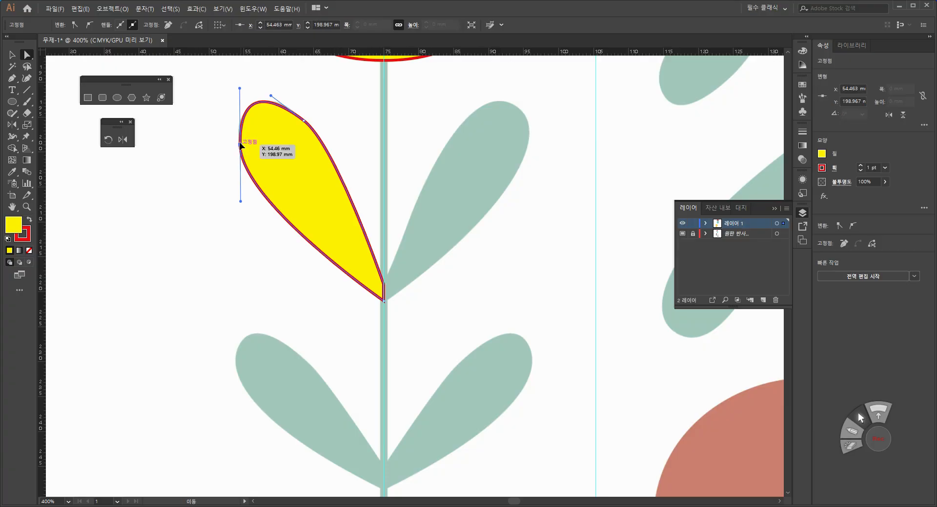
drag(240, 145, 238, 141)
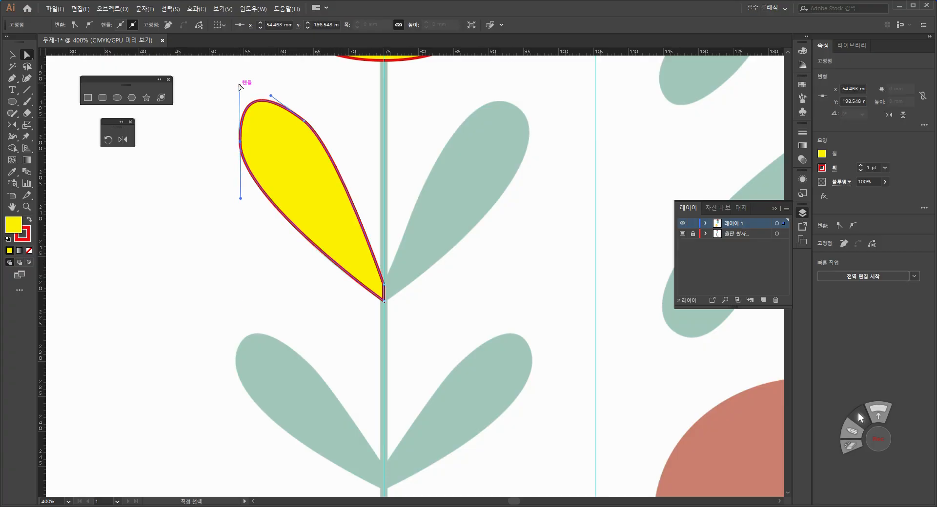
drag(239, 87, 237, 99)
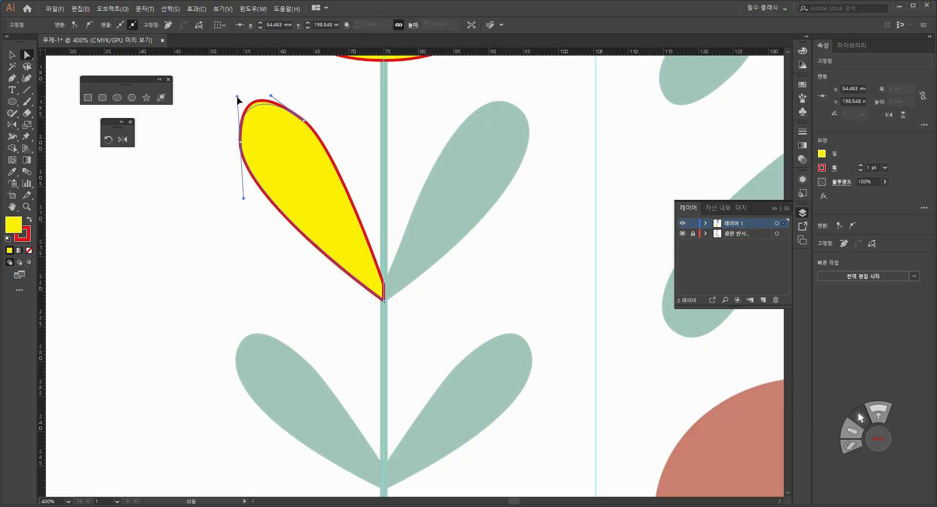
click(303, 120)
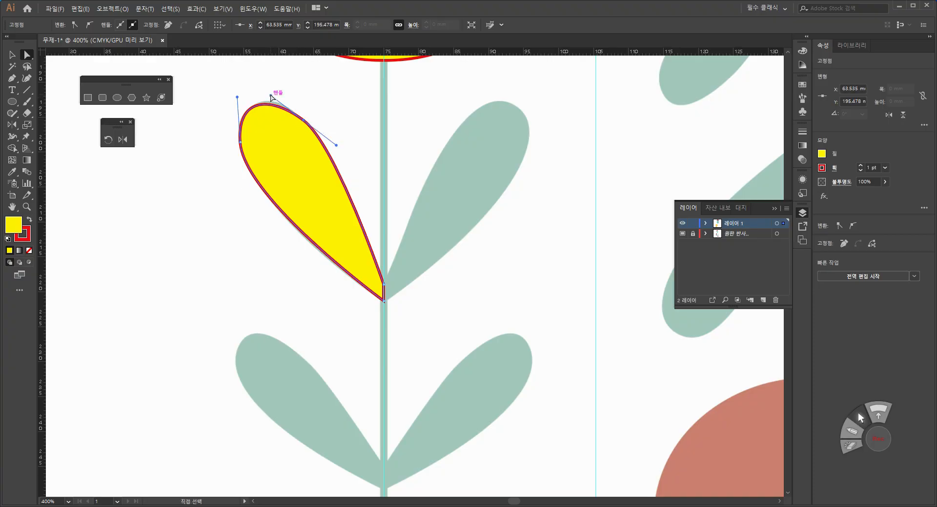
click(273, 91)
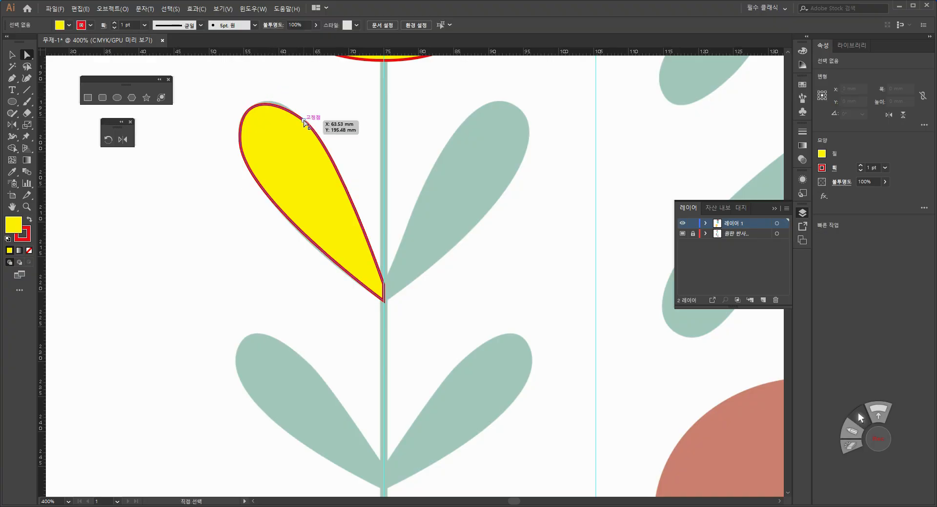
click(304, 120)
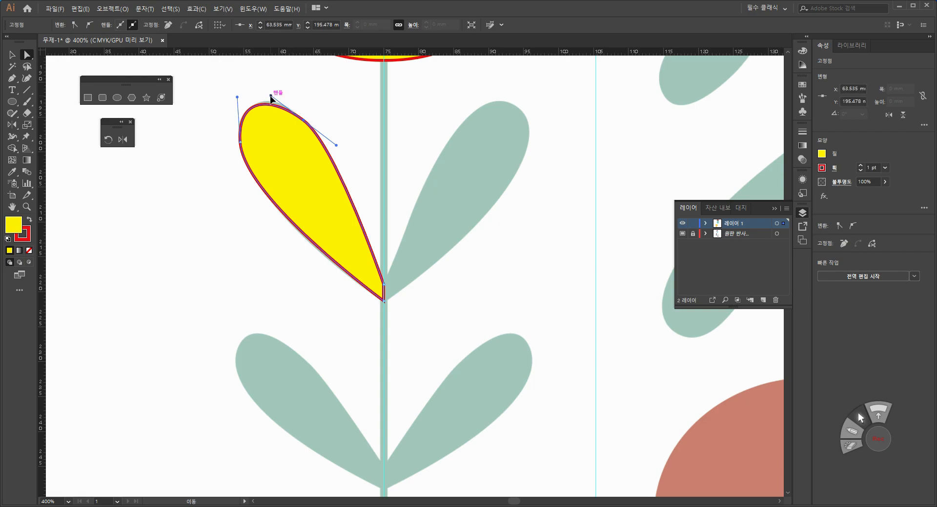
drag(270, 96, 274, 92)
click(192, 278)
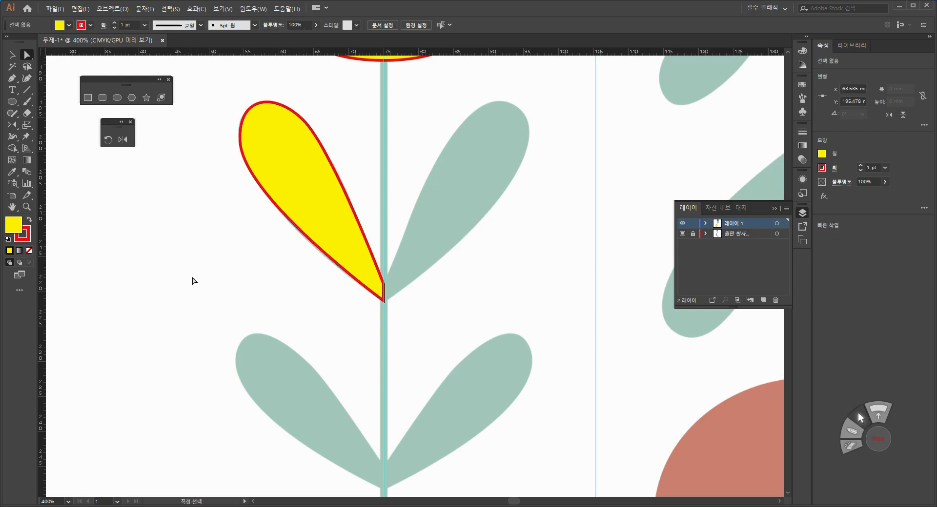
Recolour the traced upper left leaf with the green sampled from the template's leaf using the Eyedropper tool
scroll(249, 242, down, 5)
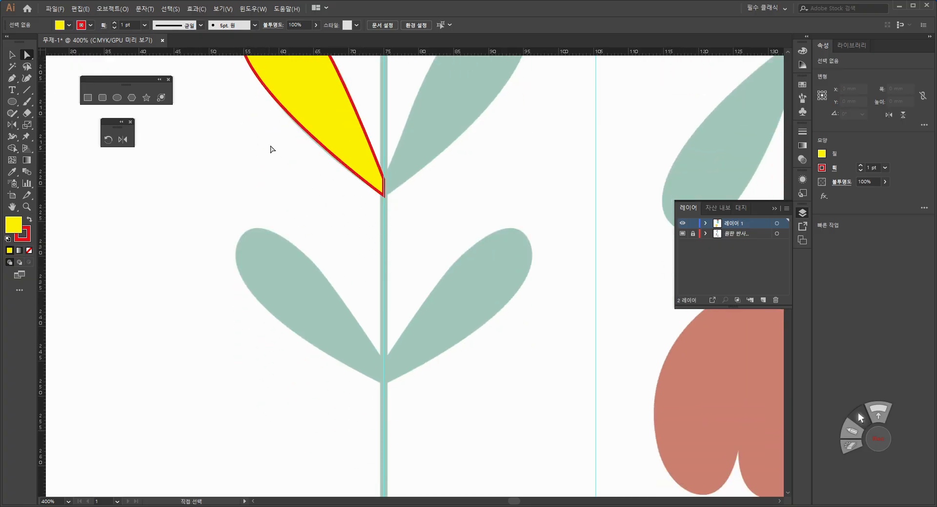
click(314, 137)
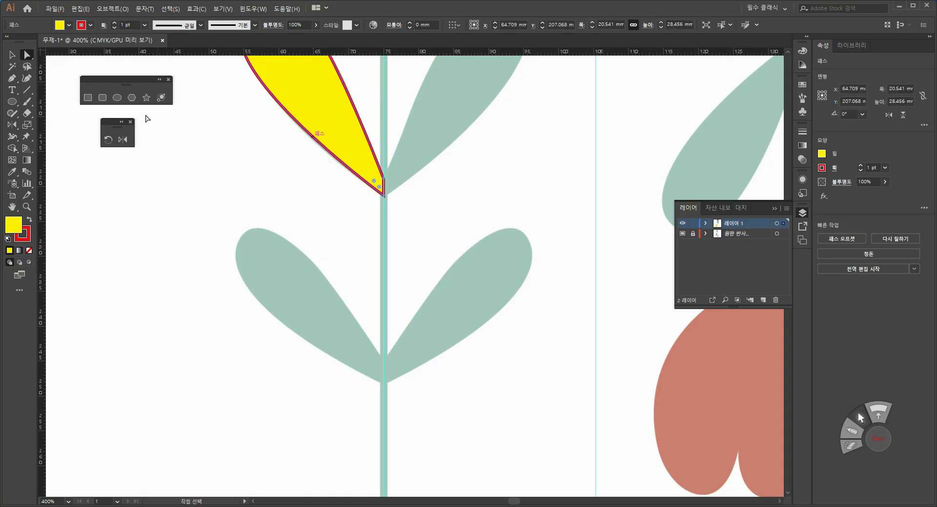
click(13, 170)
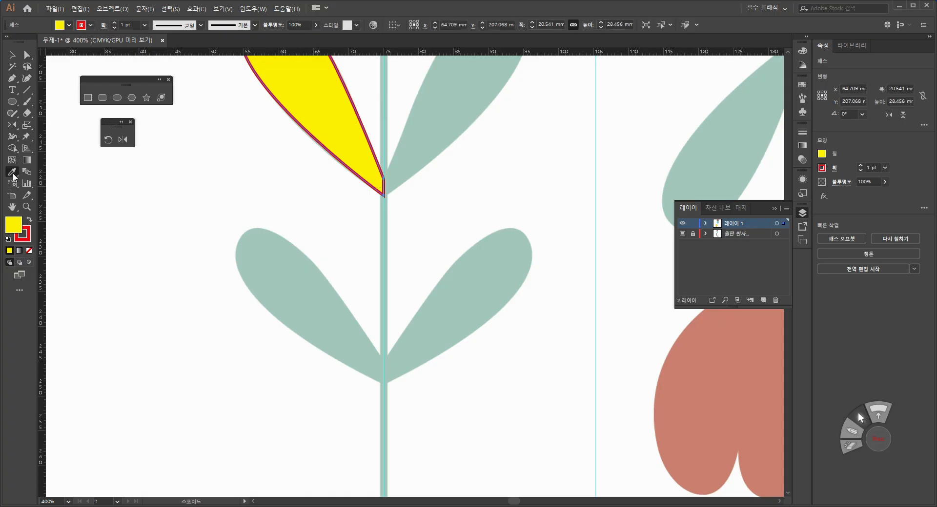
click(449, 115)
scroll(391, 193, up, 5)
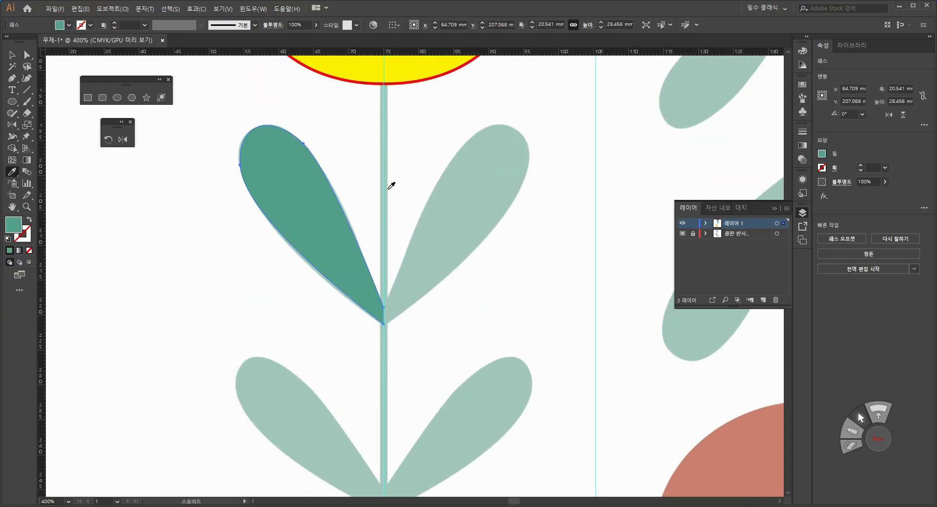
Trace the template's lower left leaf with the Pen tool in green, closing the shape along the vertical centre guide
scroll(388, 184, down, 3)
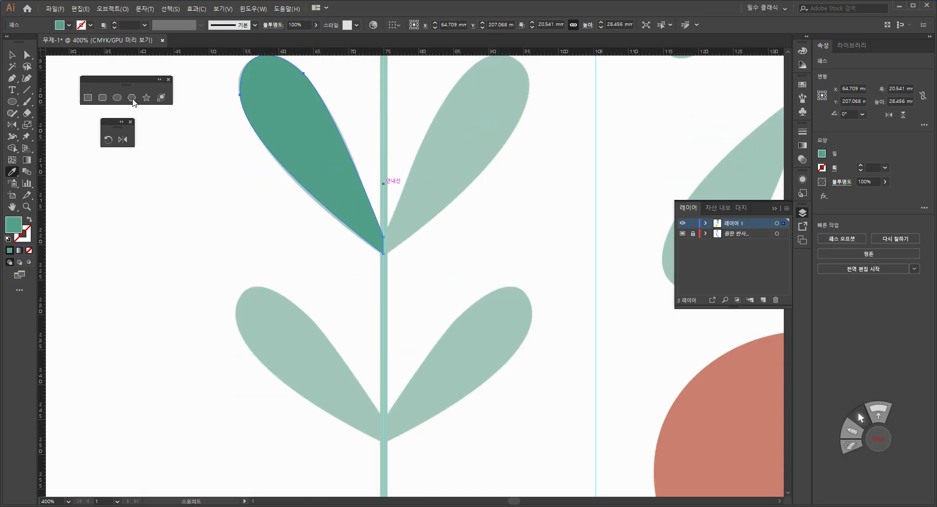
click(11, 78)
scroll(394, 404, down, 2)
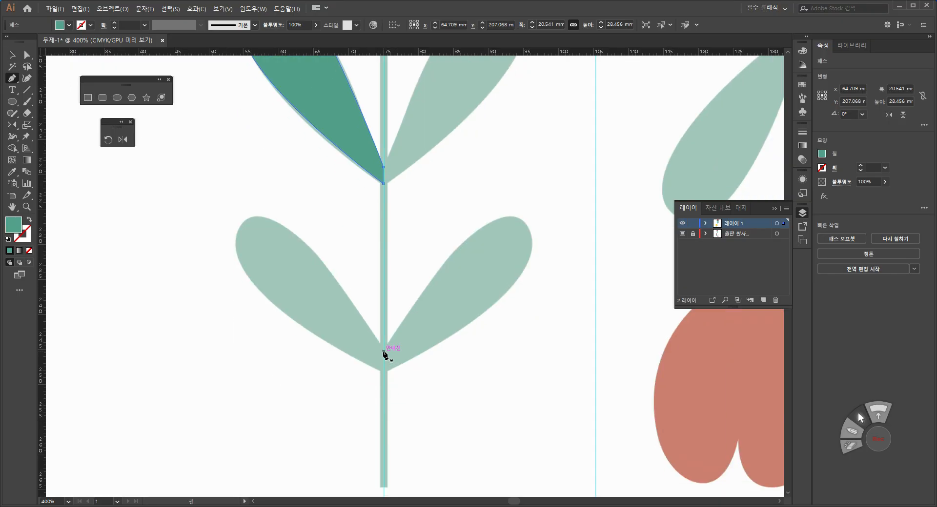
click(383, 351)
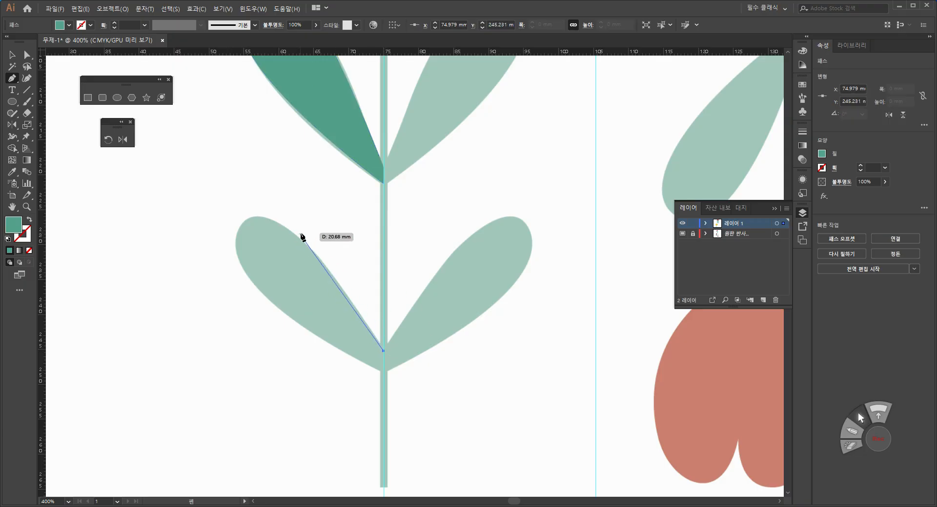
drag(294, 235, 258, 211)
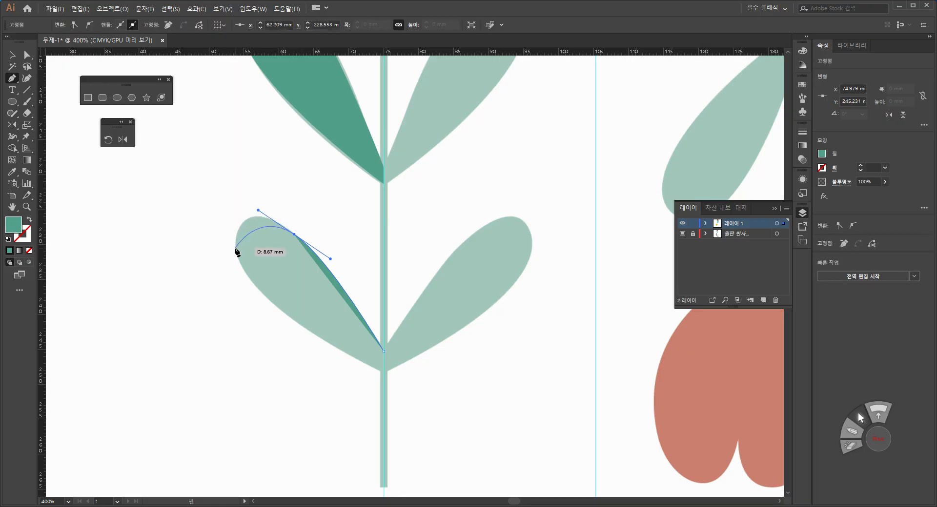
drag(237, 253, 239, 295)
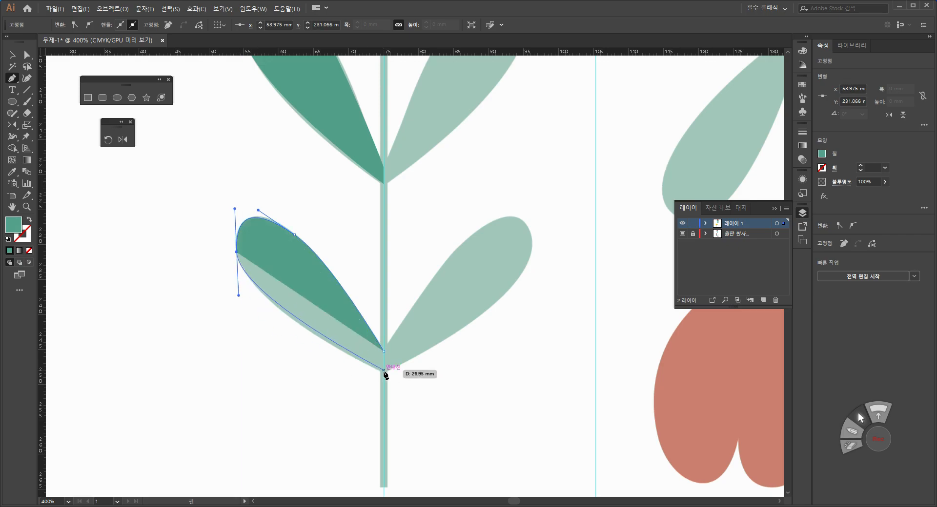
drag(384, 372, 403, 374)
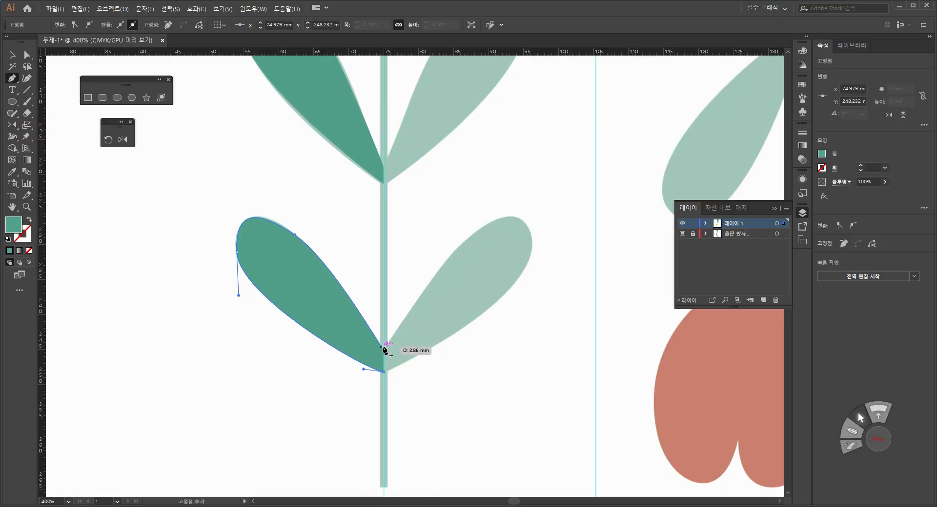
ctrl+click(383, 351)
ctrl+click(422, 251)
key(ctrl)
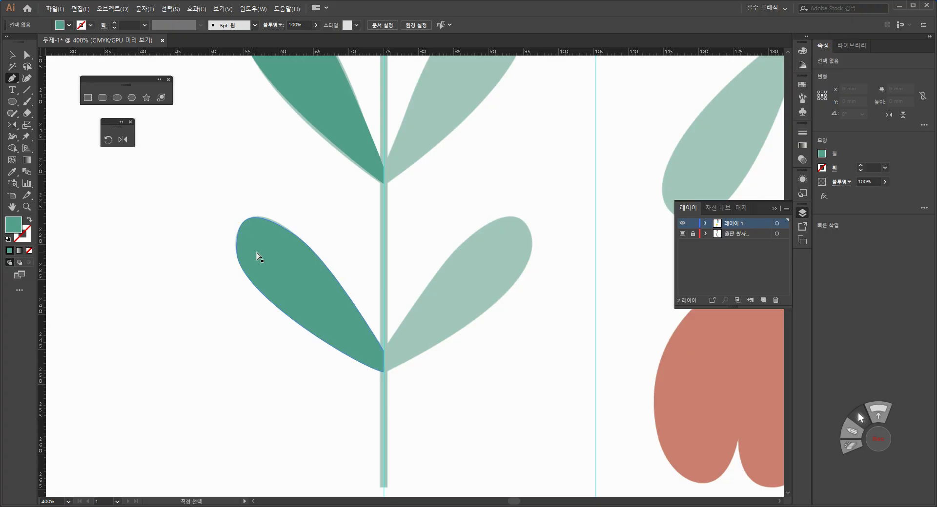
ctrl+click(294, 235)
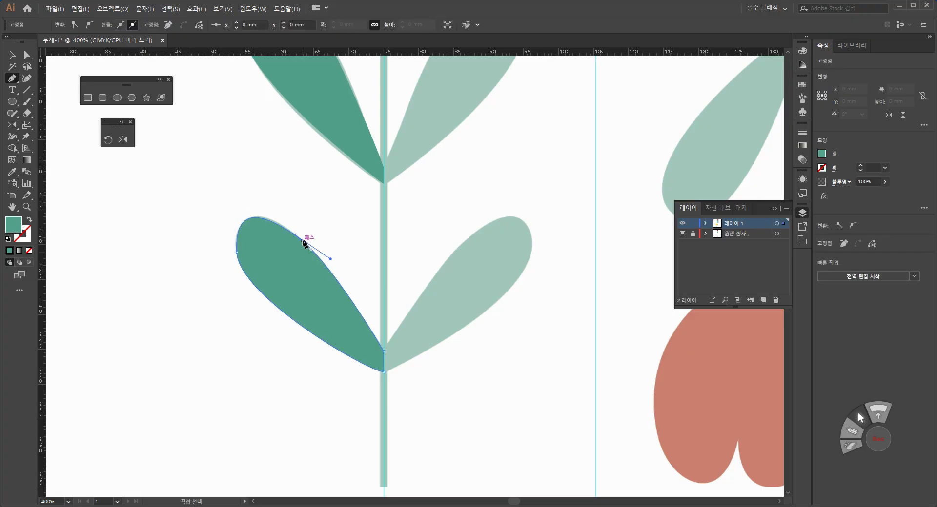
click(294, 235)
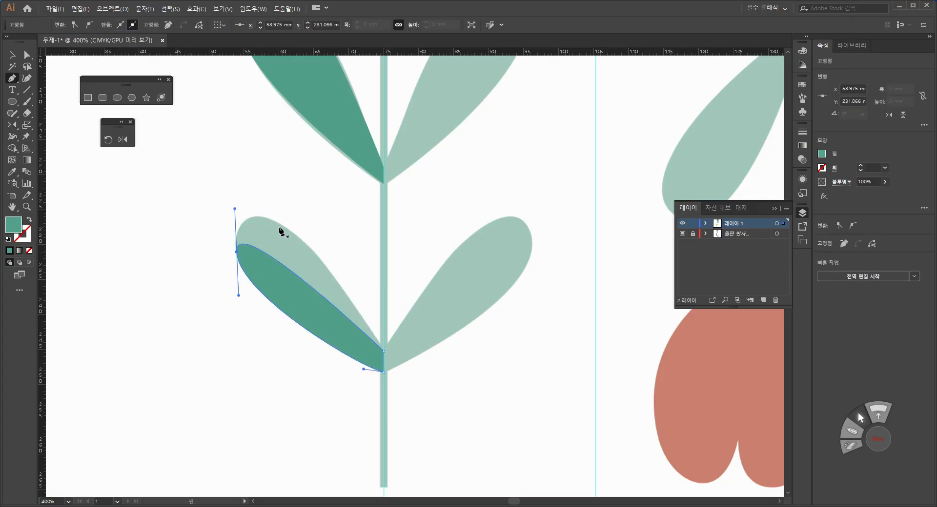
key(ctrl+z)
Adjust the curve handles around the lower left leaf's rounded tip to follow the template's outline
click(27, 54)
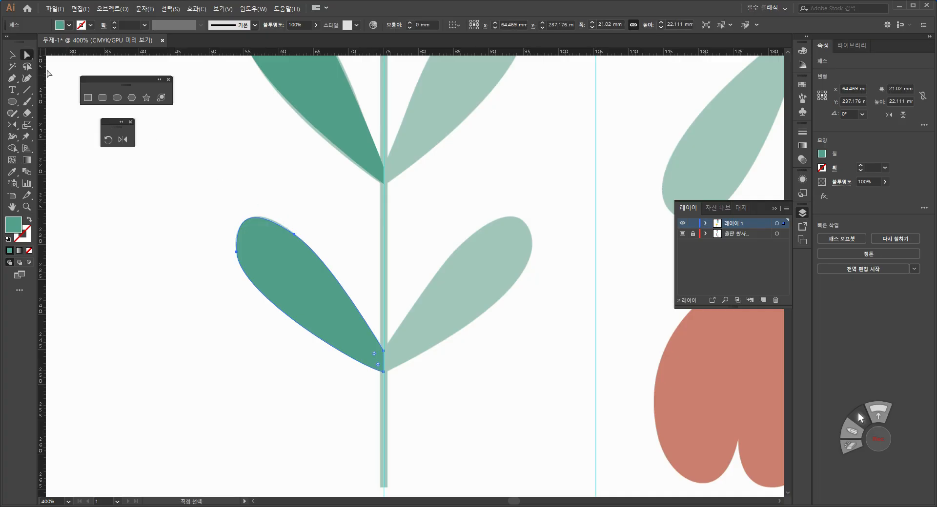
click(294, 234)
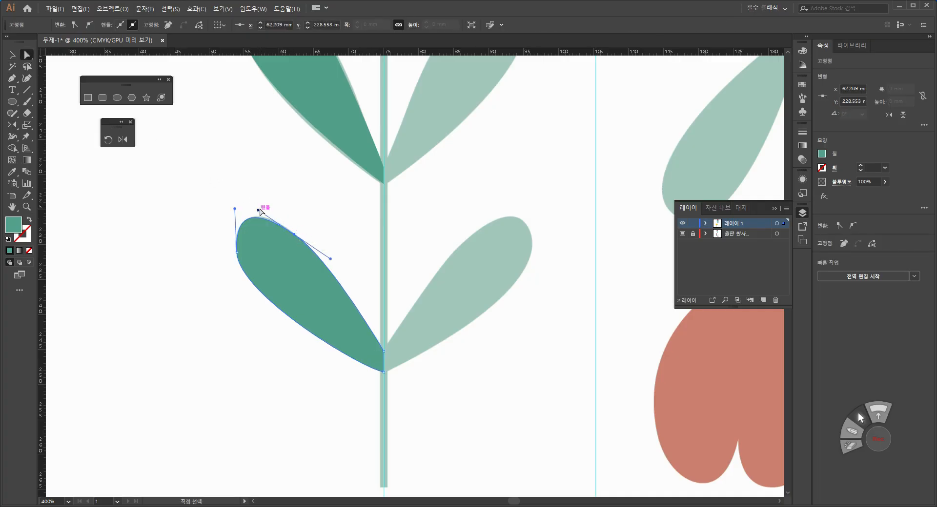
drag(259, 212, 232, 214)
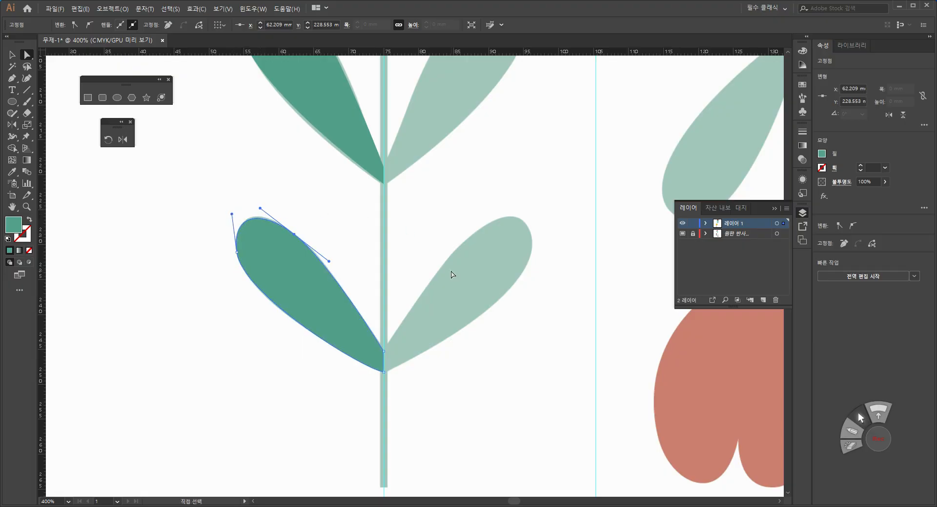
click(482, 356)
ctrl+alt+click(473, 340)
ctrl+alt+click(474, 339)
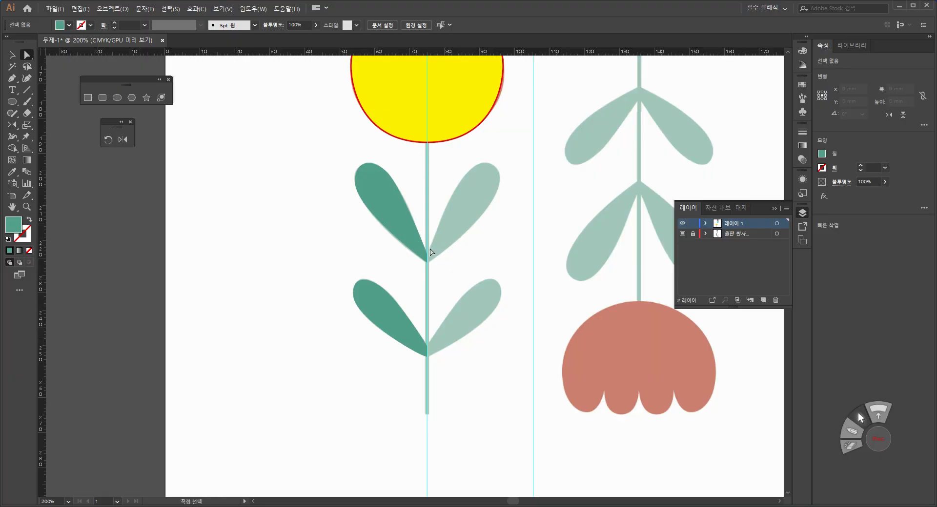
Reflect a copy of both left leaves across the vertical centre guide to create the tulip's right leaves
drag(449, 268, 361, 249)
click(16, 58)
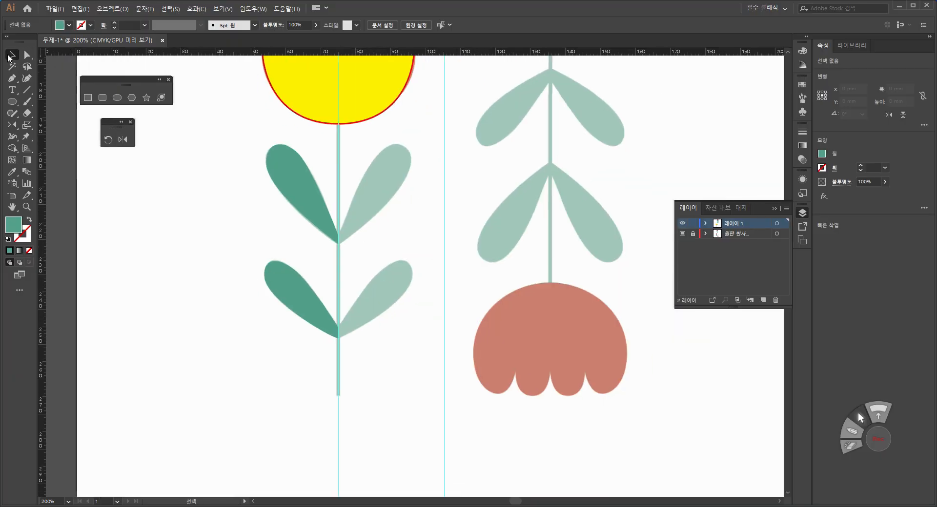
click(298, 164)
shift+click(290, 290)
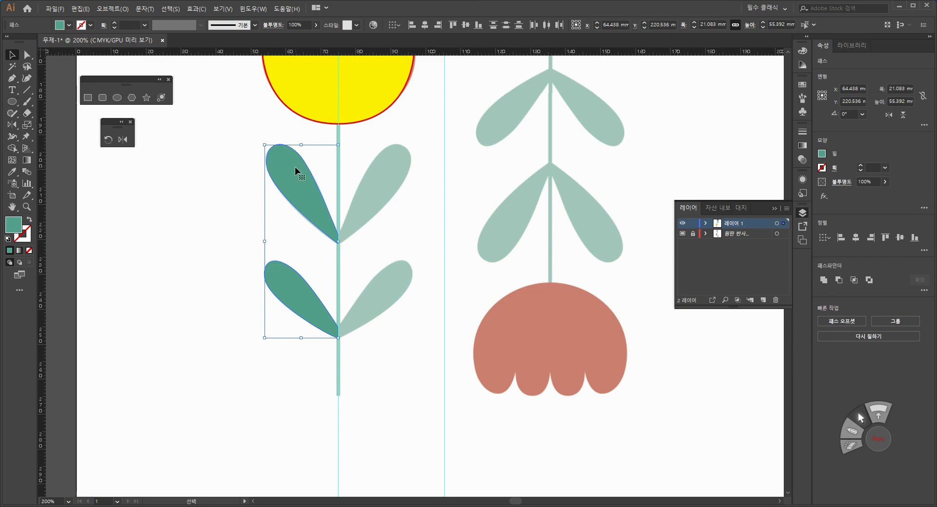
click(12, 125)
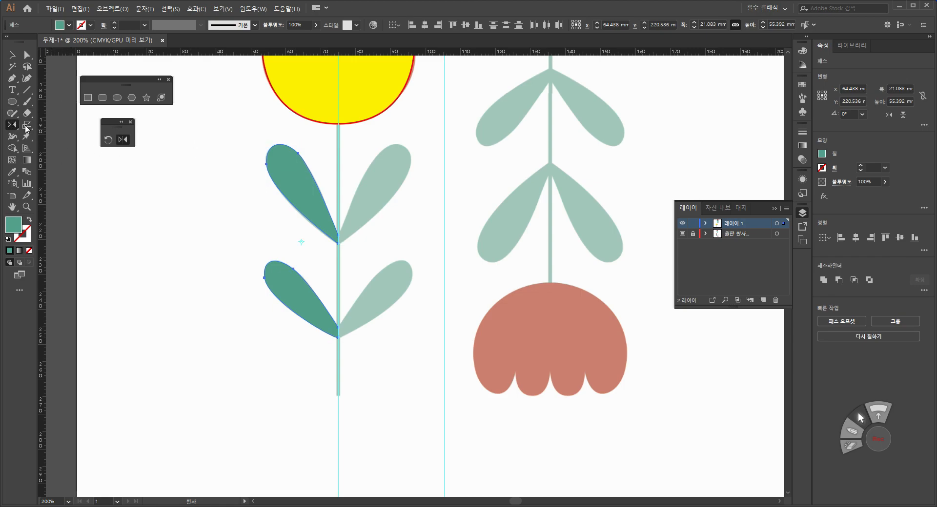
alt+click(337, 135)
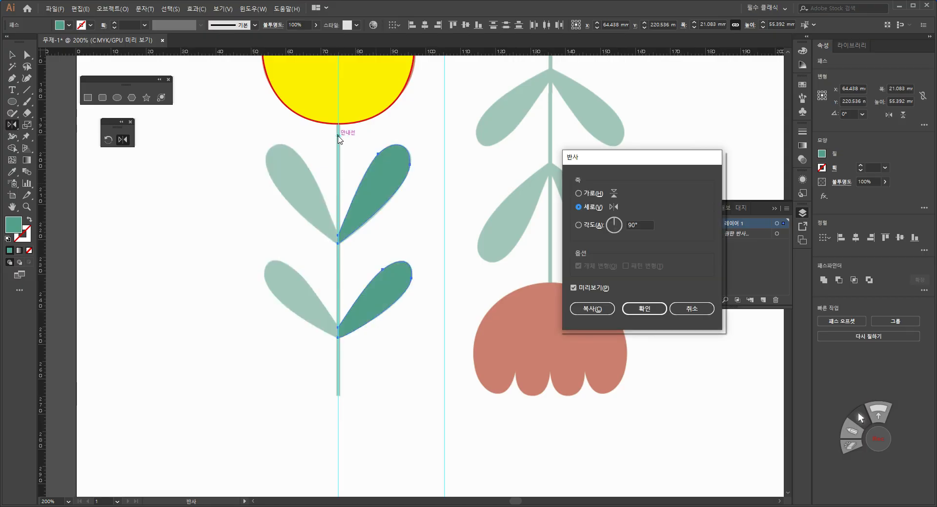
click(592, 309)
ctrl+click(450, 154)
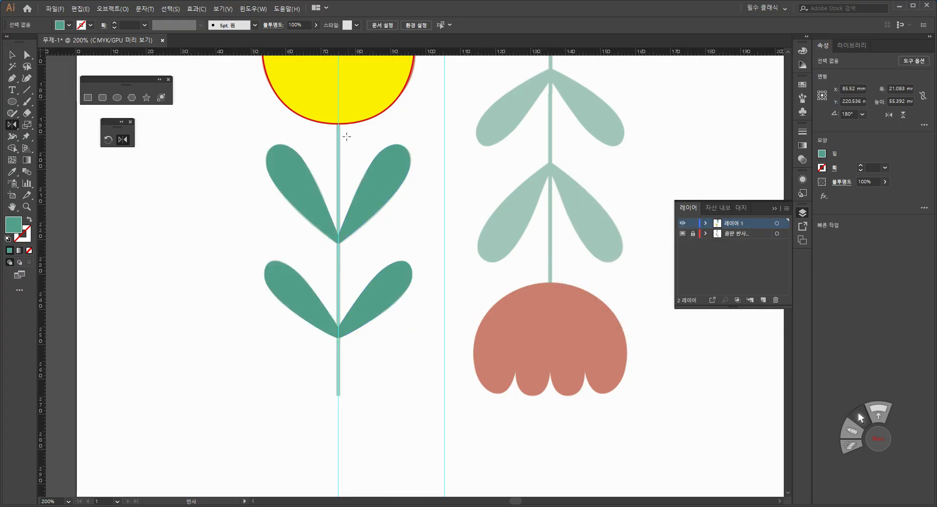
Draw the tulip's straight stem from the flower head's base to the template stem's lower end, with no fill and a 2 pt green stroke
click(12, 78)
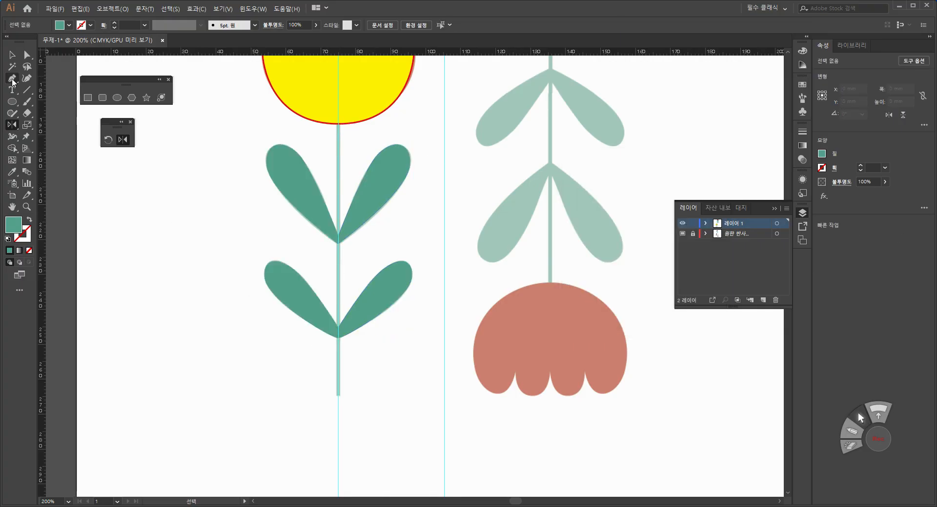
click(338, 123)
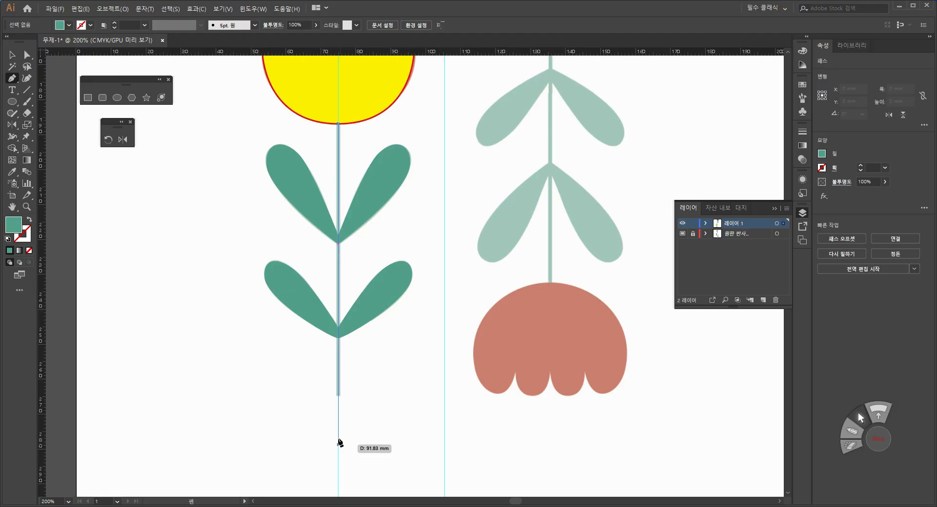
click(338, 395)
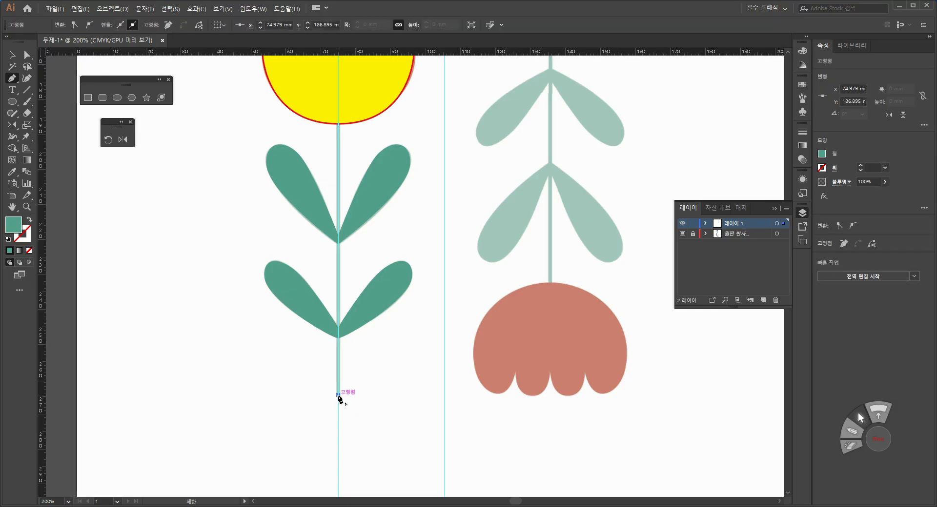
click(30, 220)
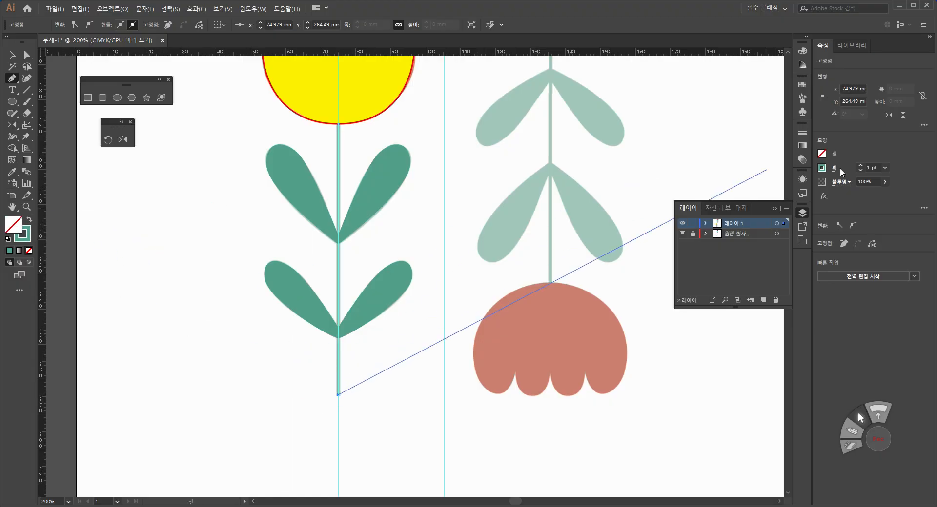
click(883, 169)
click(892, 221)
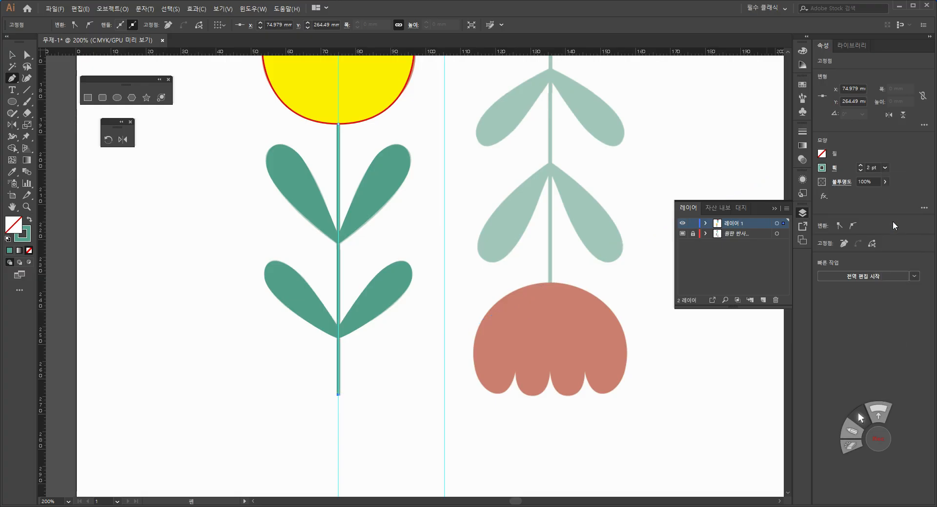
ctrl+click(414, 346)
ctrl+click(382, 217)
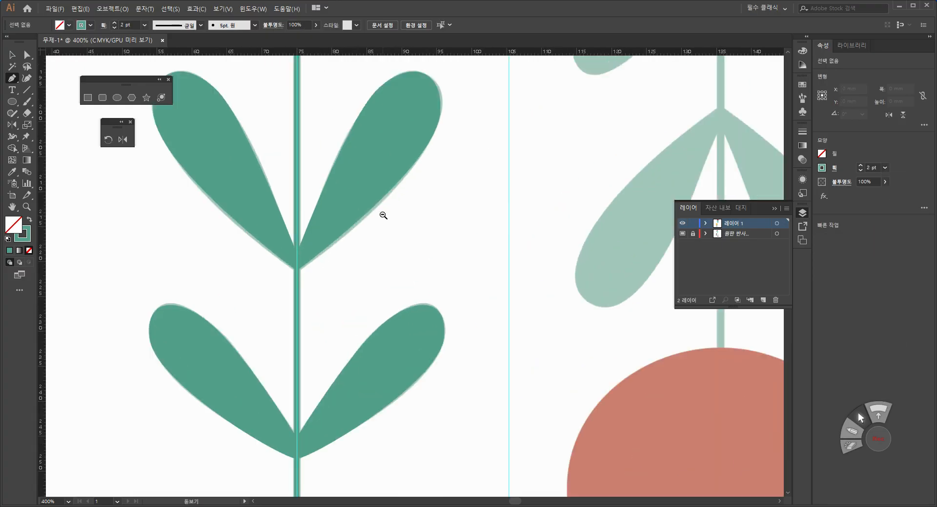
ctrl+alt+click(386, 207)
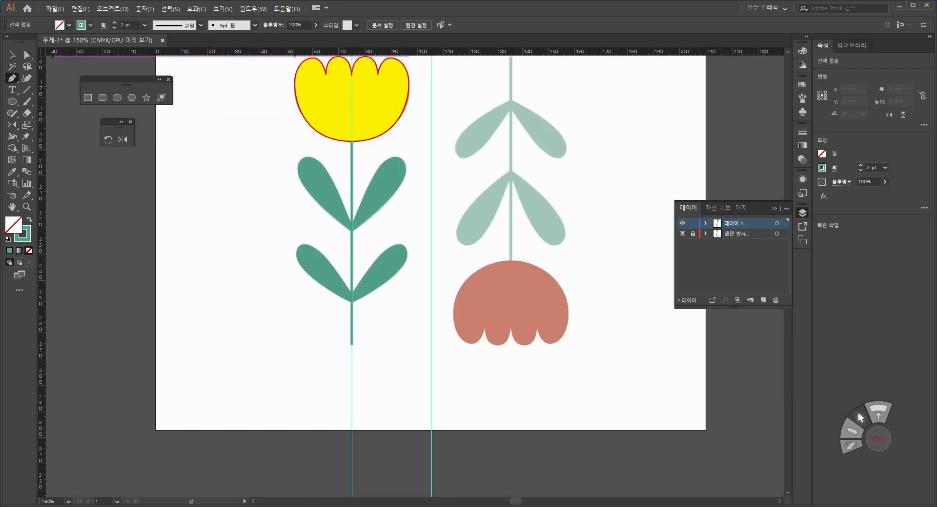
Recolour the yellow tulip head with the dark red sampled from the template's inverted flower using the Eyedropper tool
click(9, 55)
click(317, 79)
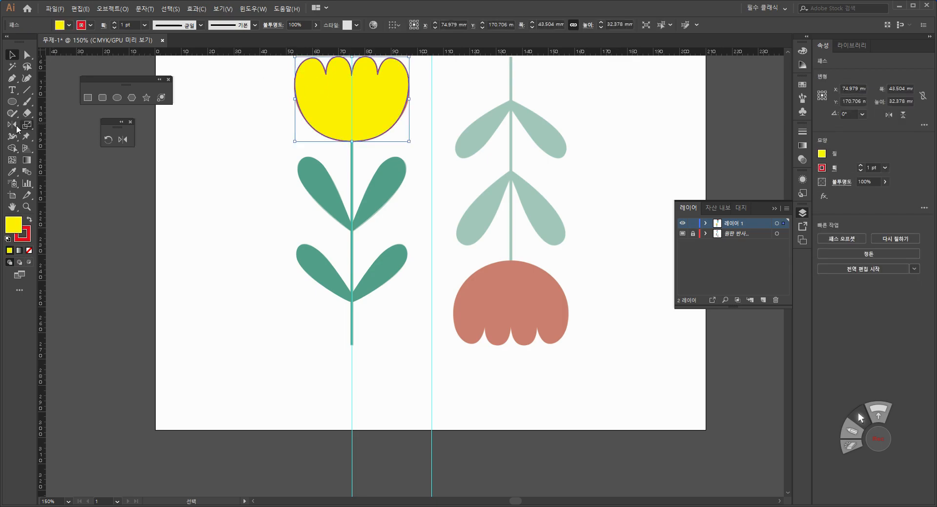
click(12, 172)
click(512, 310)
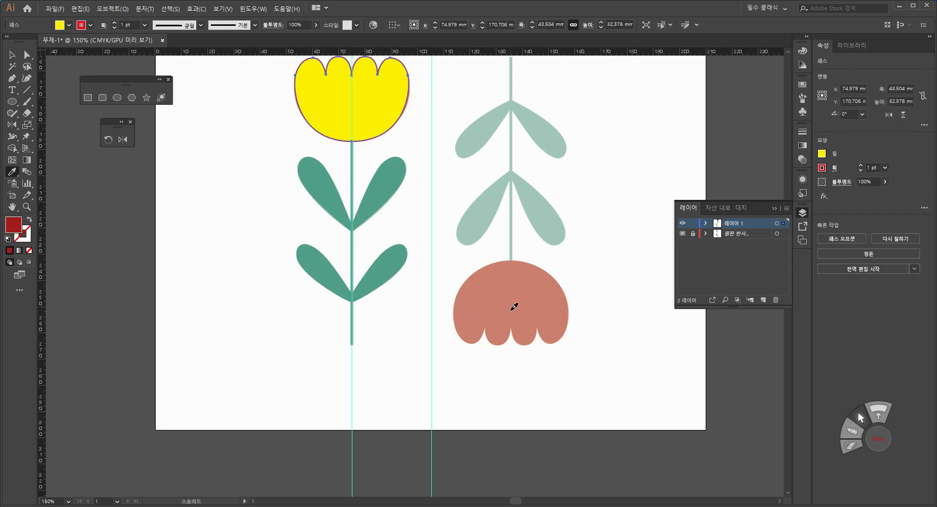
scroll(426, 241, down, 2)
scroll(426, 240, up, 2)
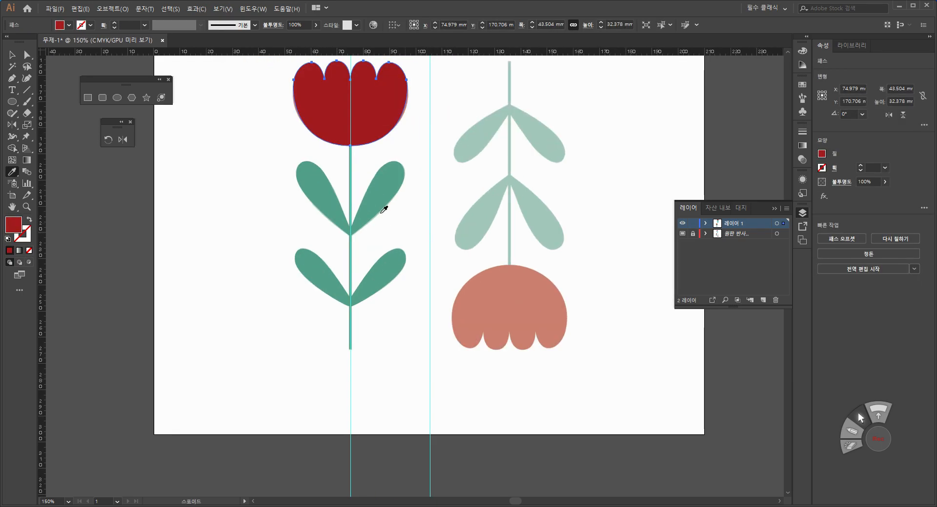
Group the upright tulip's head, leaves and stem into one object
click(15, 57)
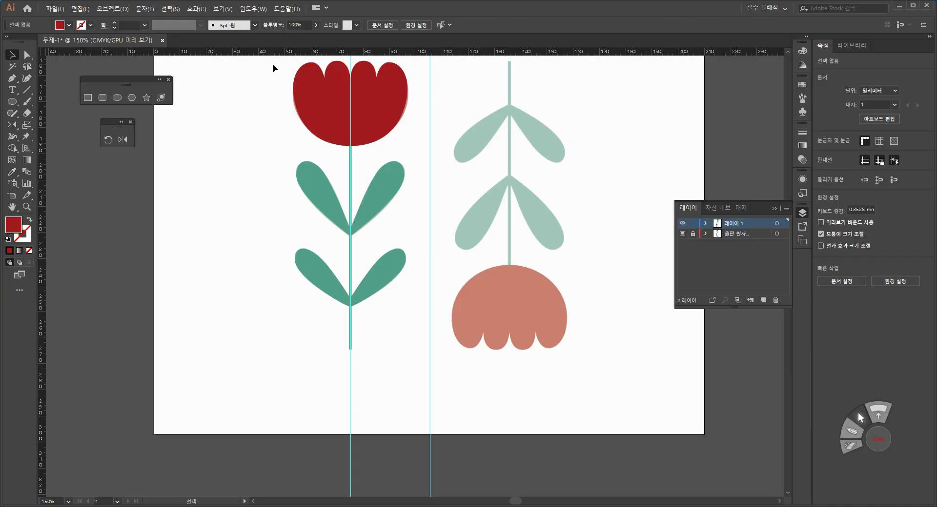
drag(272, 67, 399, 329)
key(ctrl+g)
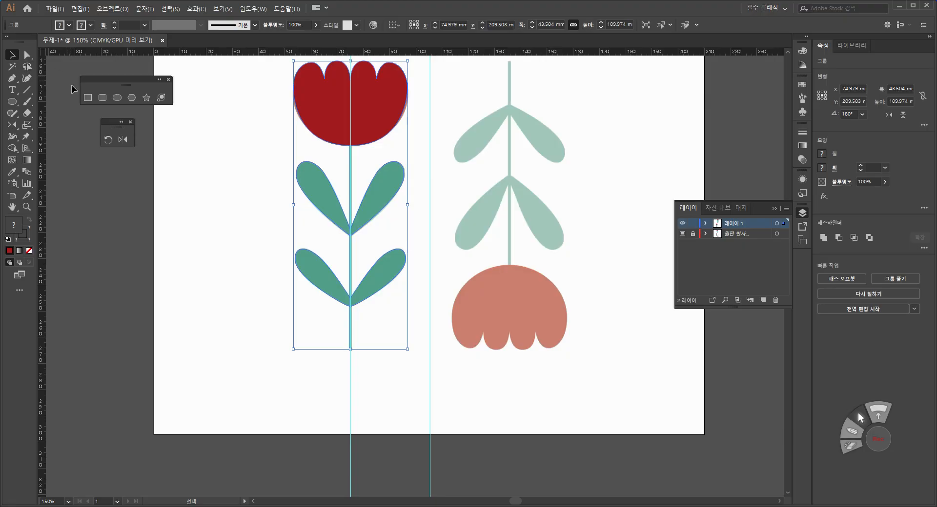
Reflect a copy of the grouped tulip across the page's vertical centre guide, using the vertical axis
click(122, 140)
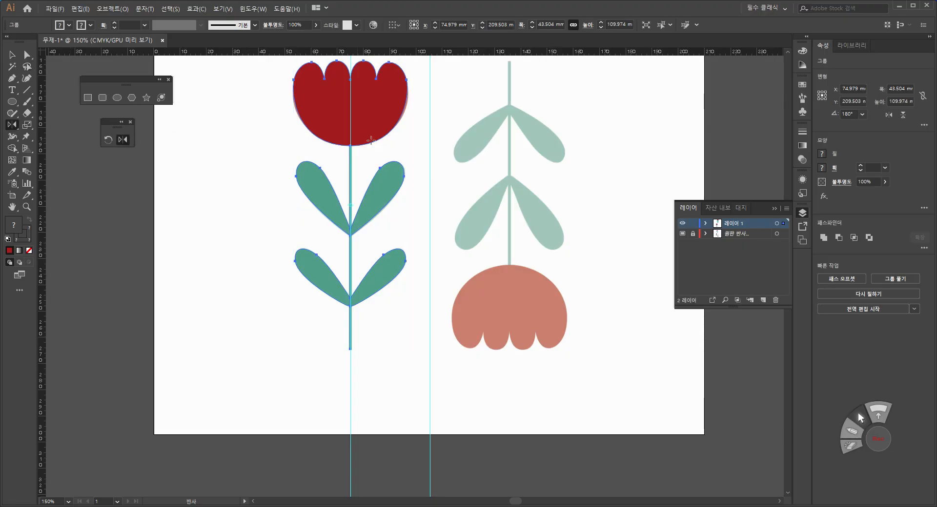
alt+click(429, 150)
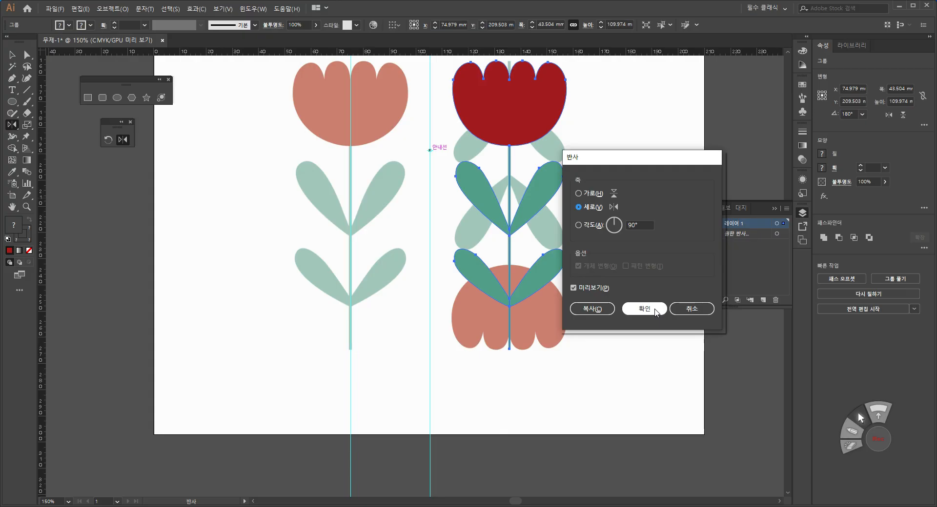
click(593, 311)
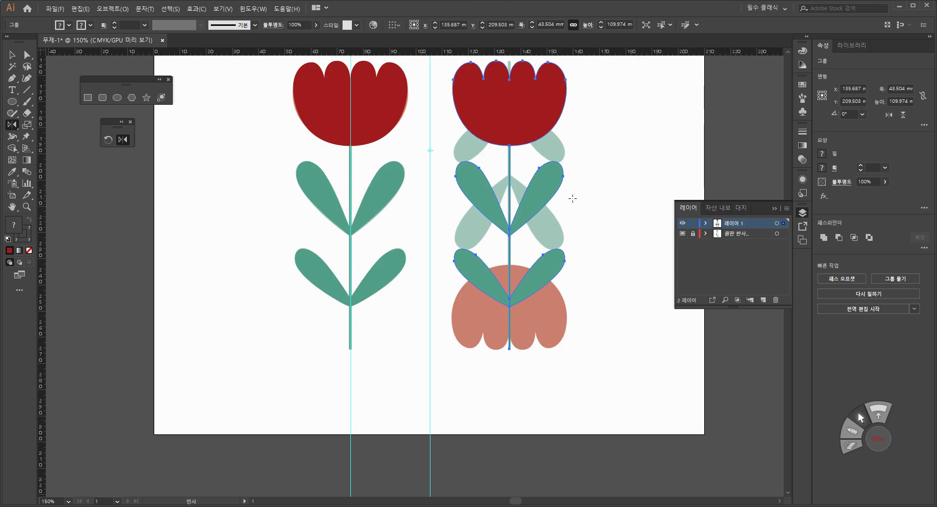
Flip the copied tulip upside down over the horizontal axis to match the template's inverted flower
double_click(123, 140)
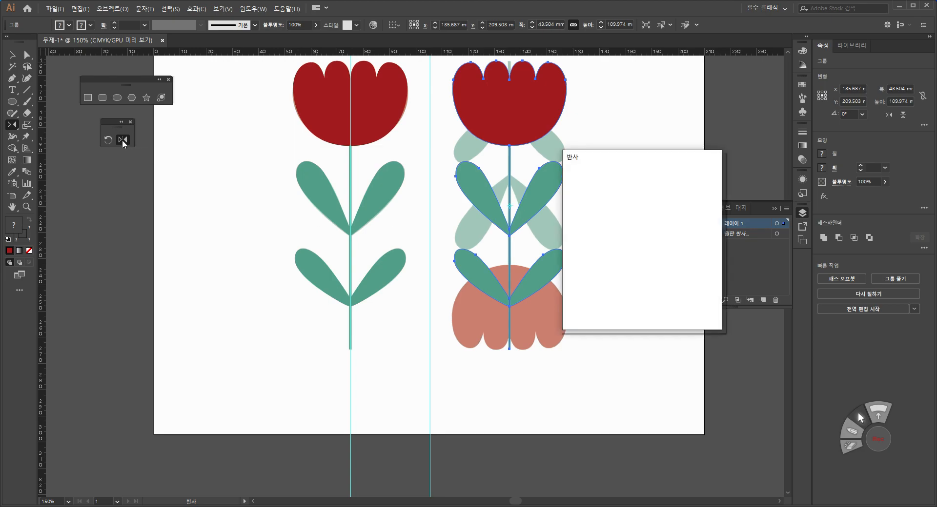
click(594, 193)
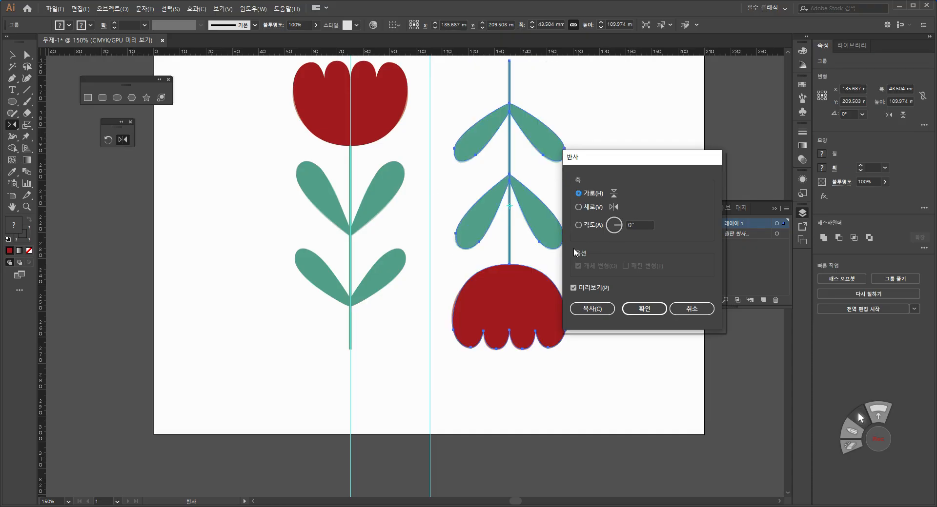
click(644, 309)
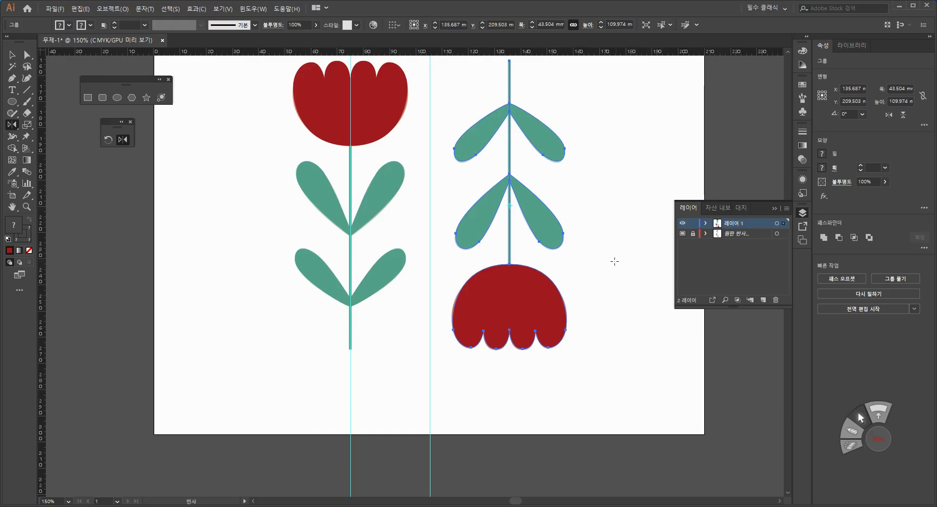
scroll(612, 257, down, 2)
drag(554, 150, 419, 280)
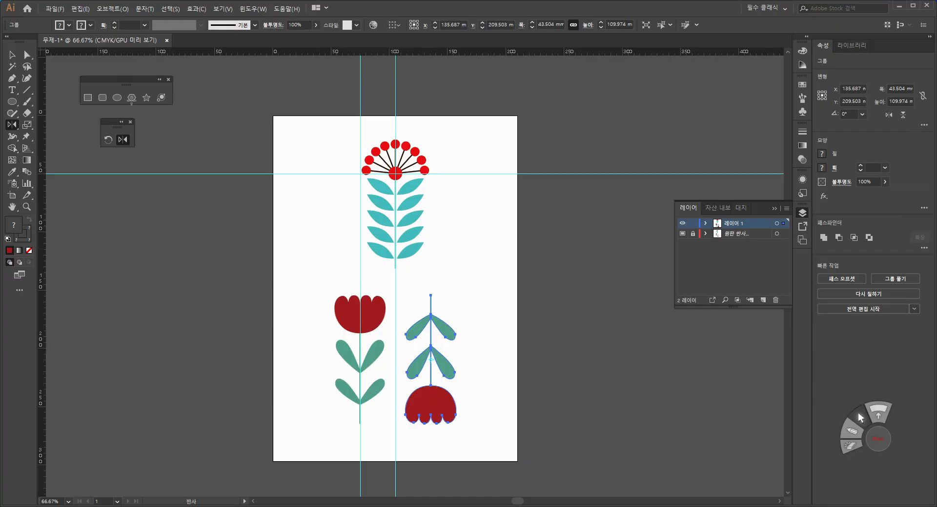